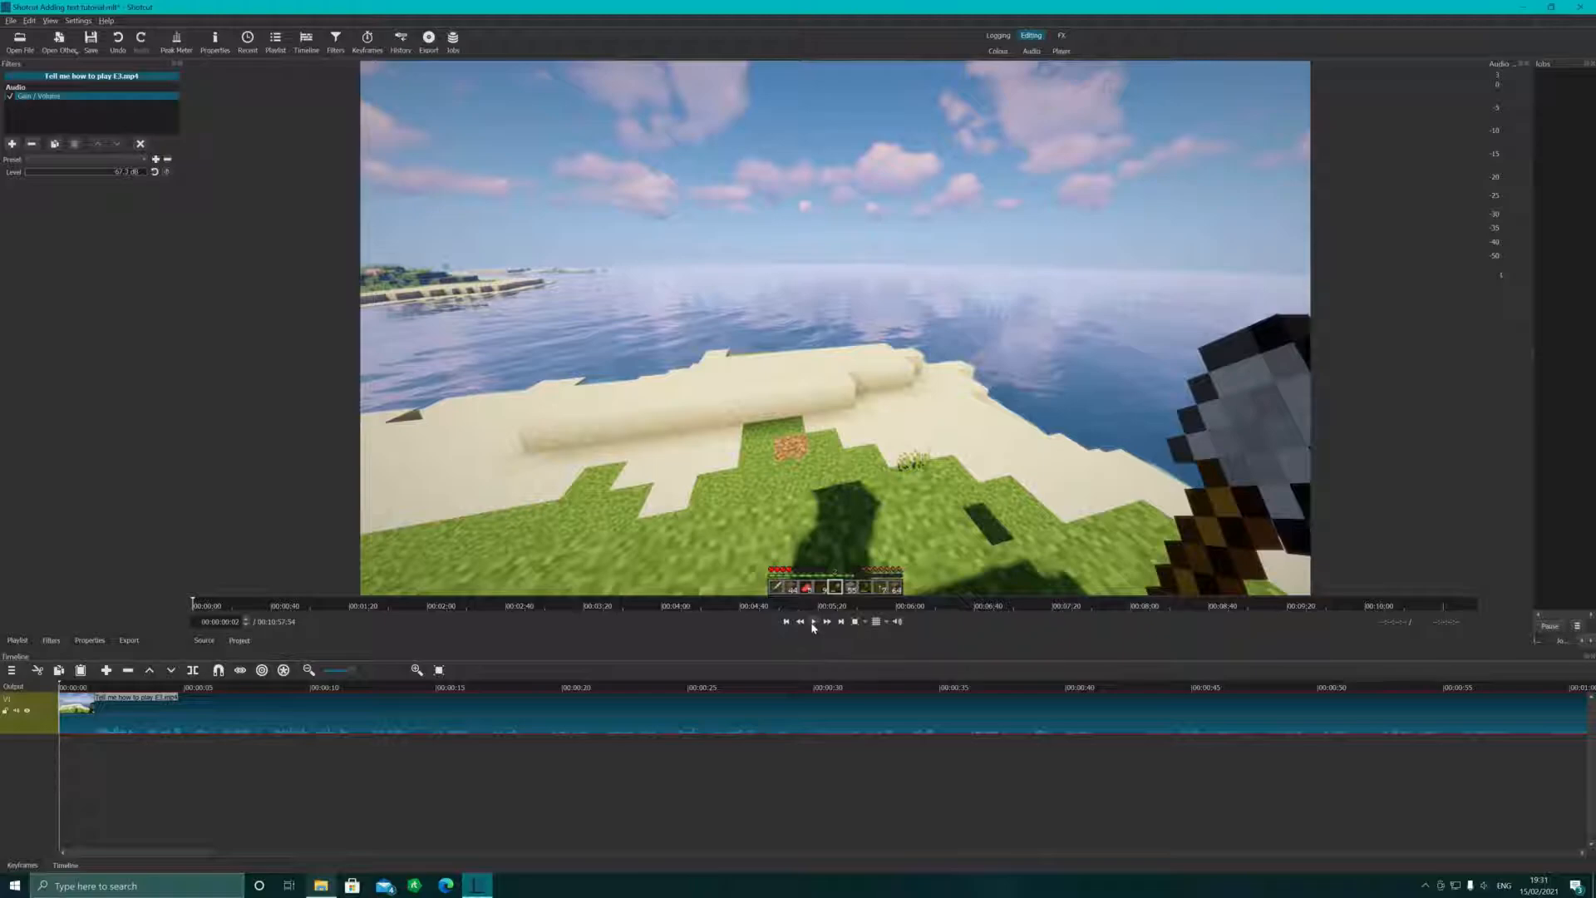
Play back the footage from about 19 to 25 seconds and split the clip at 00:00:19:17.
click(543, 696)
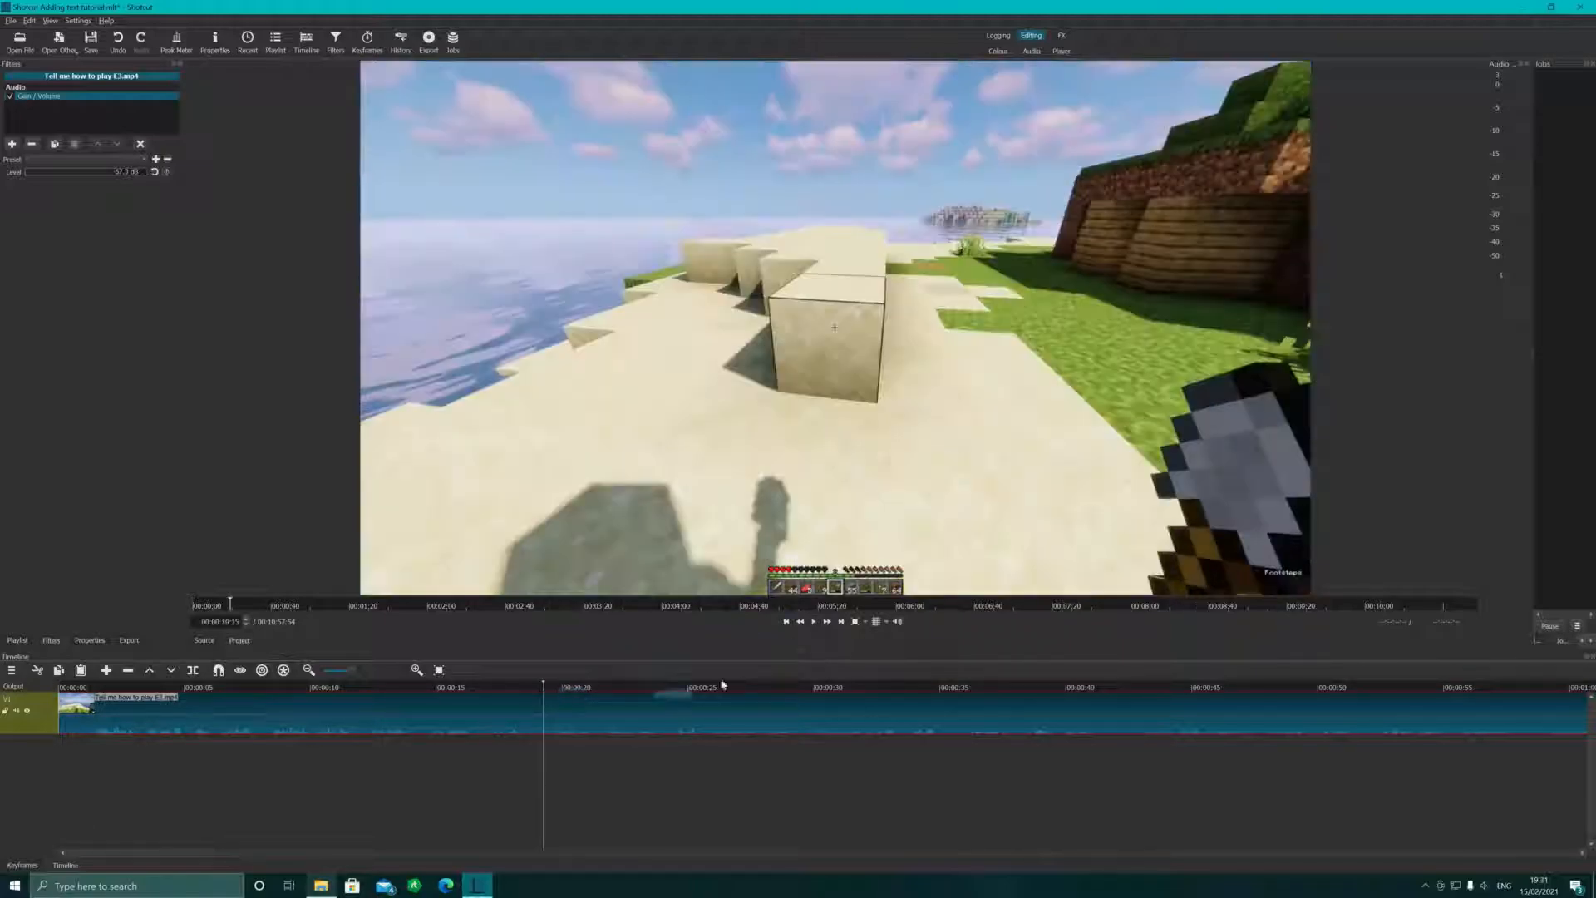
click(813, 622)
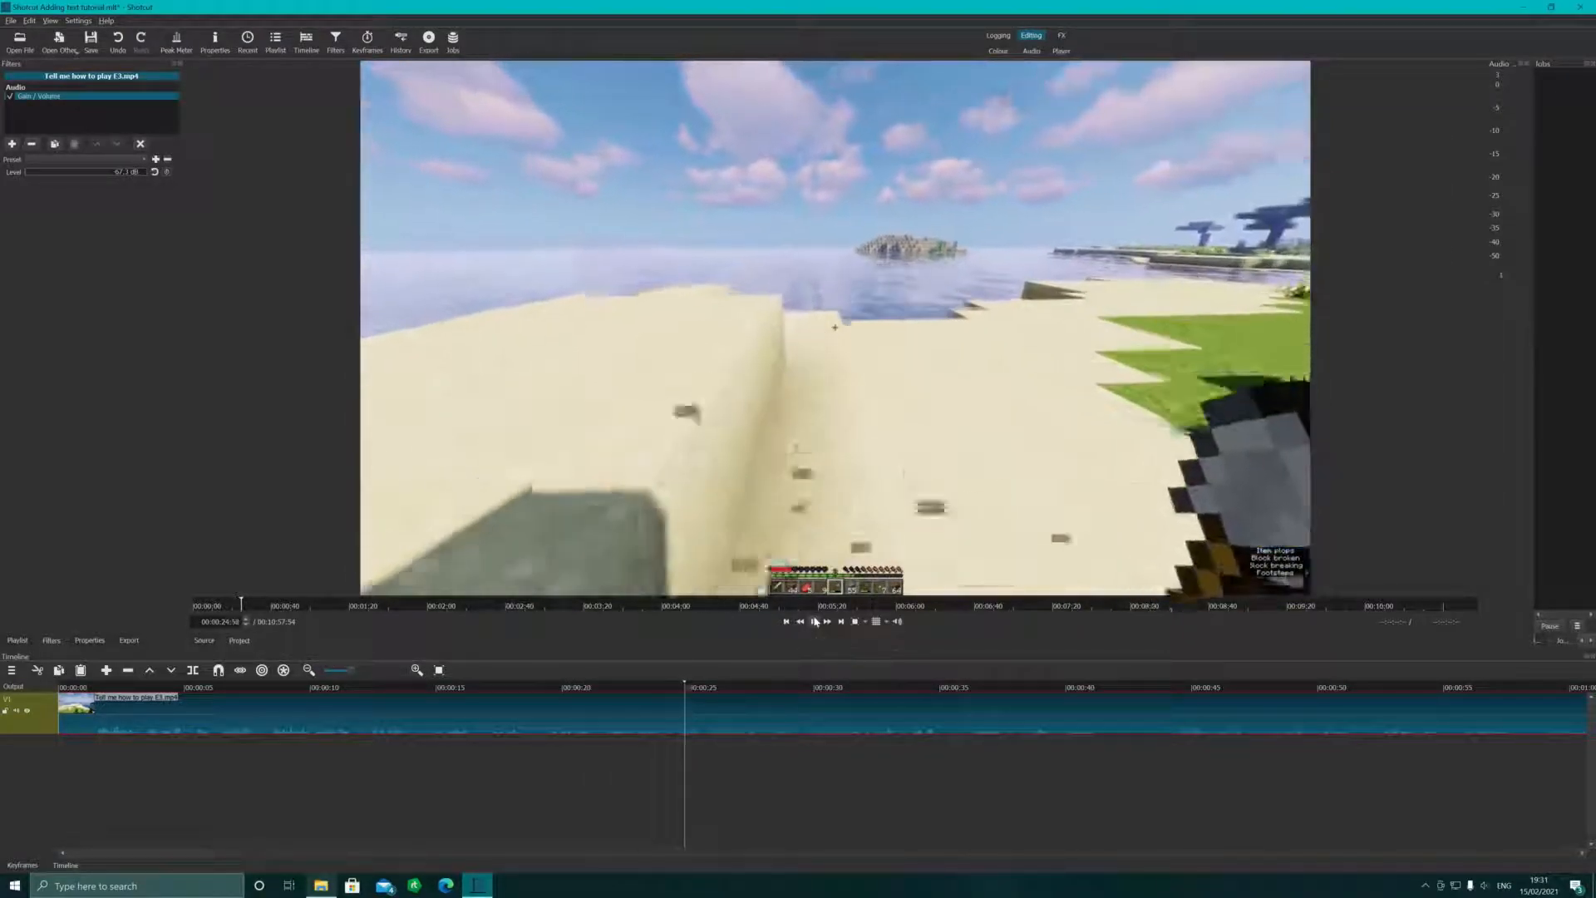
click(814, 621)
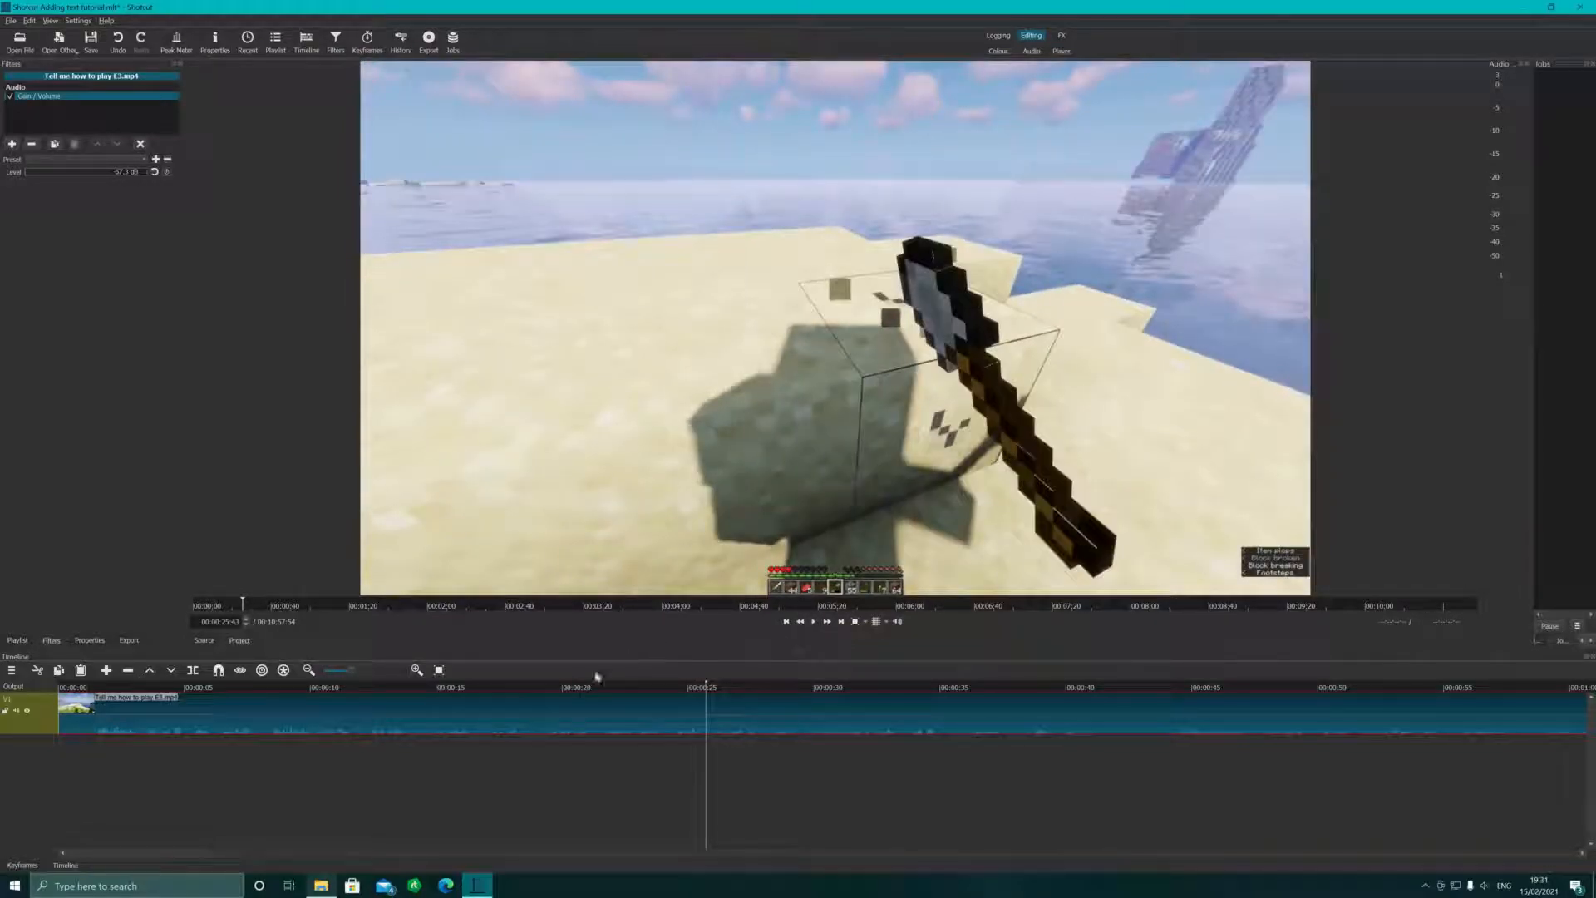
click(545, 692)
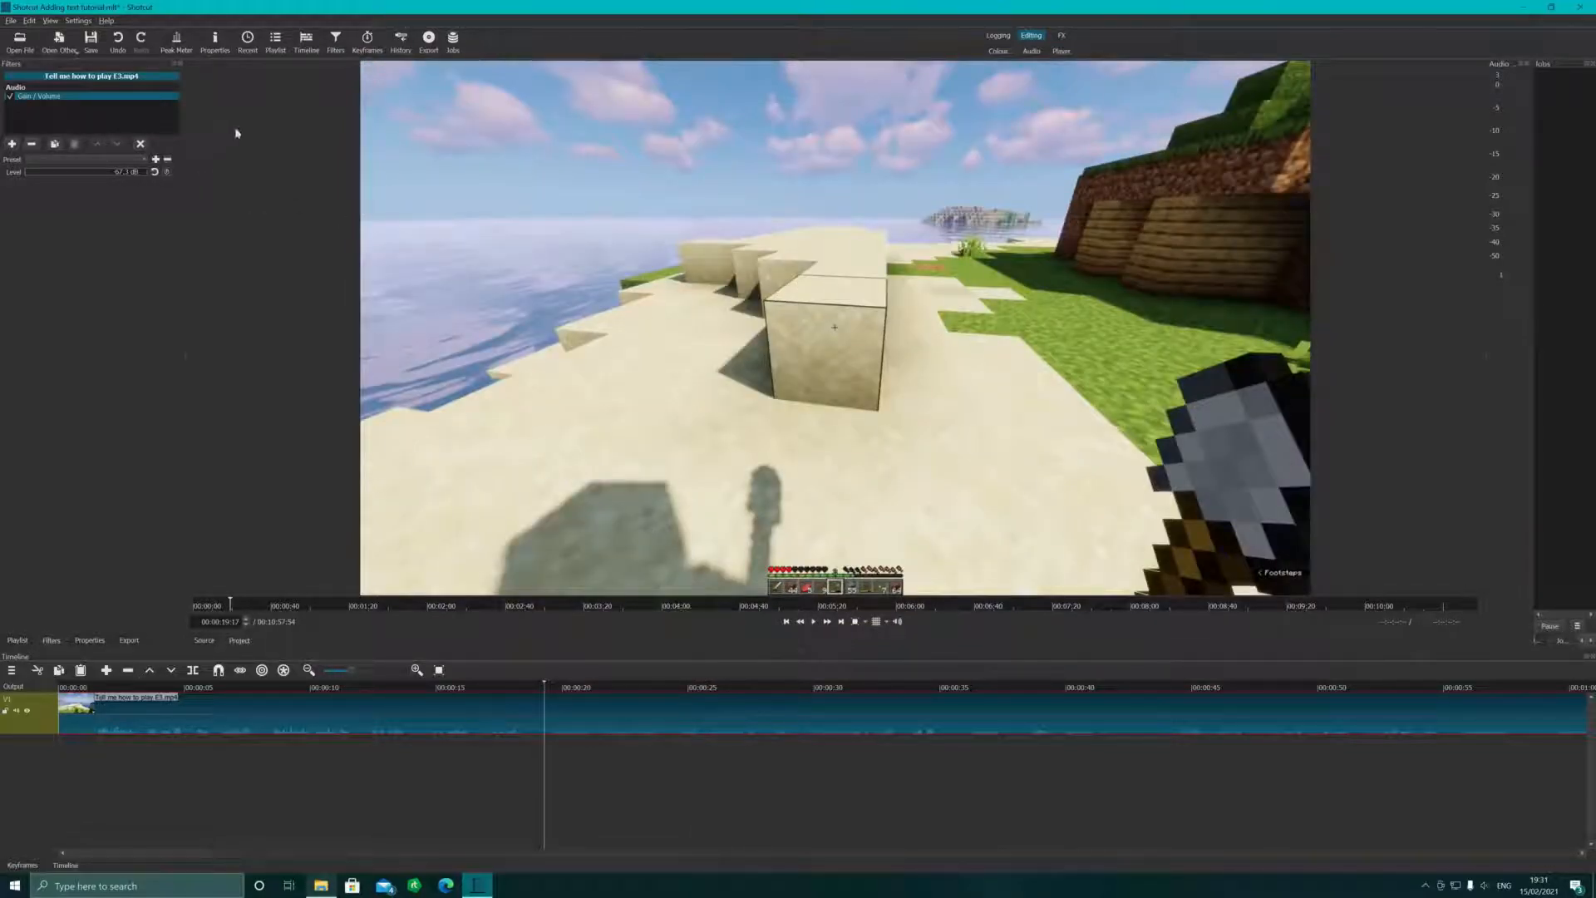
right_click(545, 713)
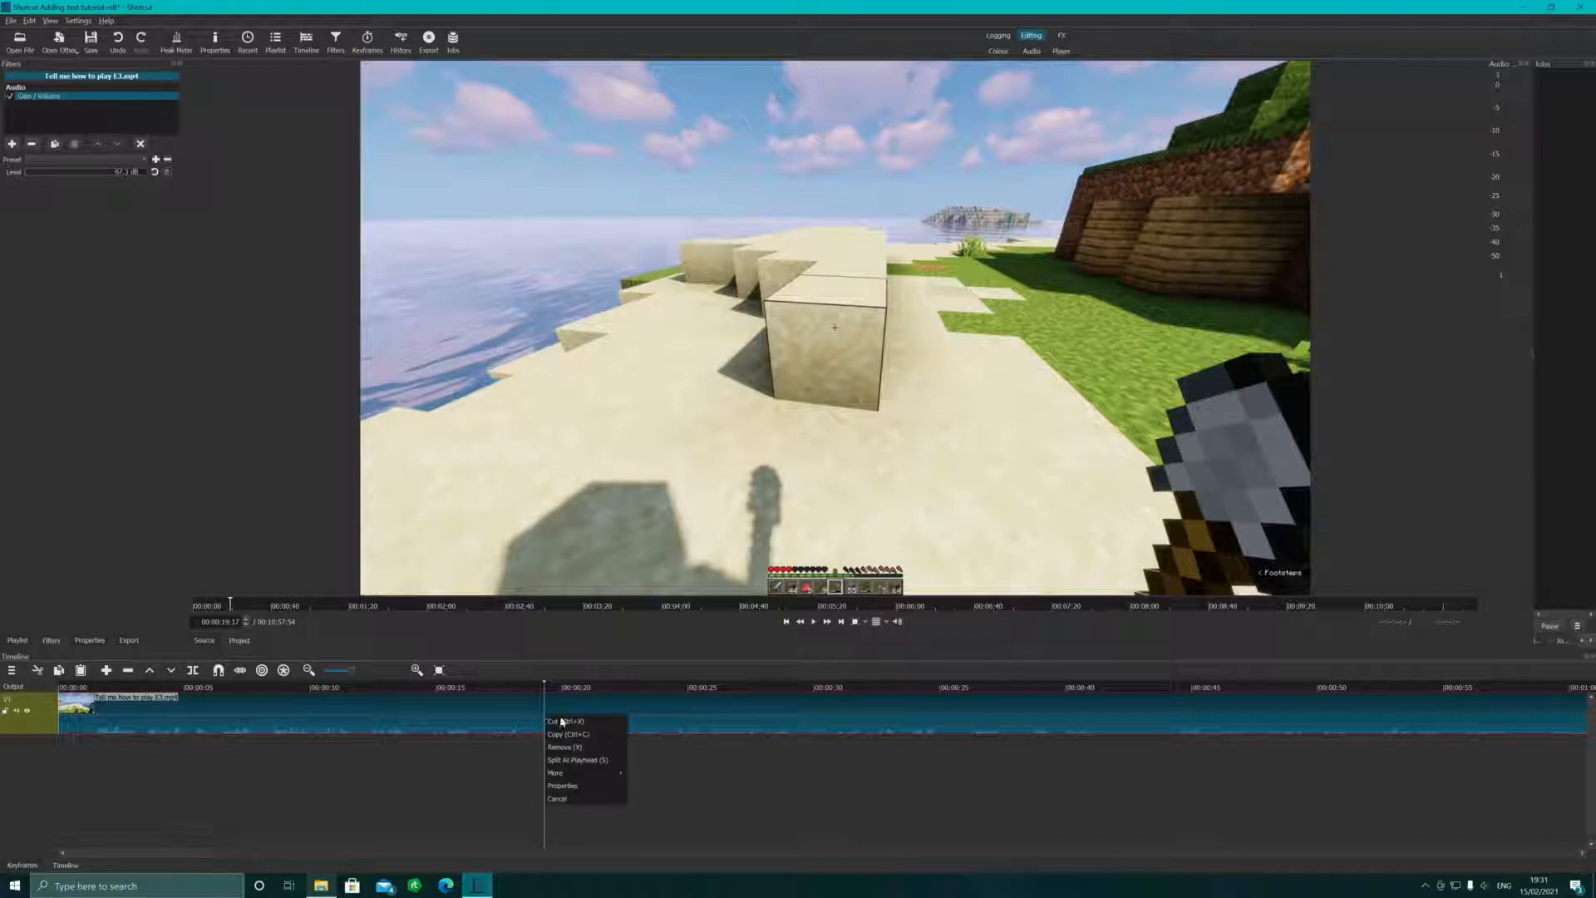
click(584, 765)
Split the clip again at 00:00:24:30 to isolate the section that gets the caption.
click(675, 724)
right_click(675, 724)
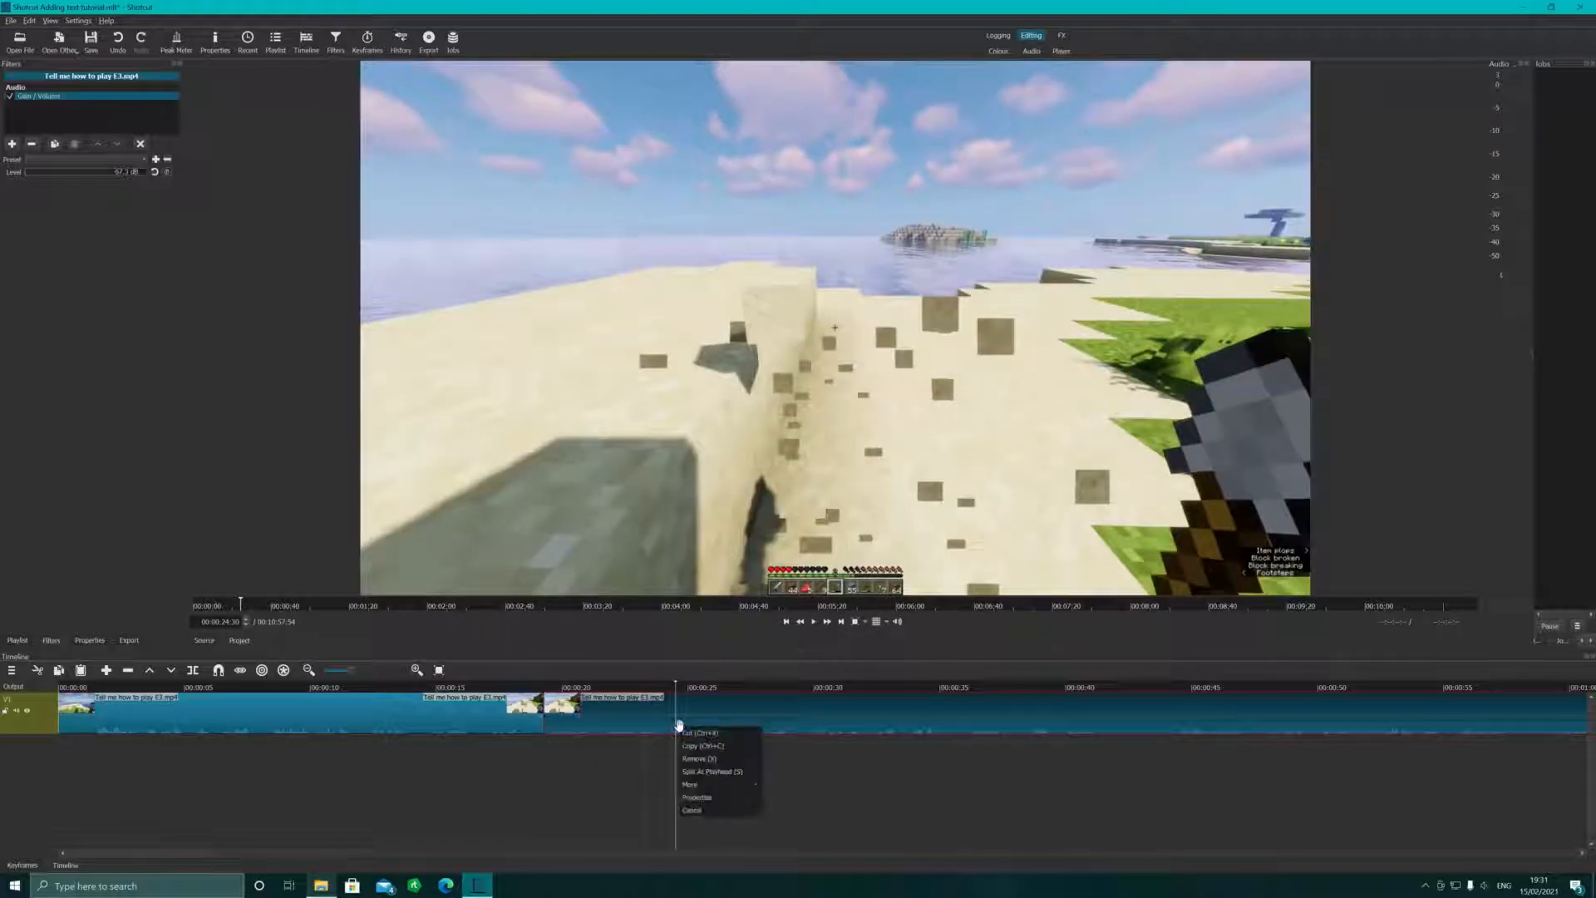
click(701, 773)
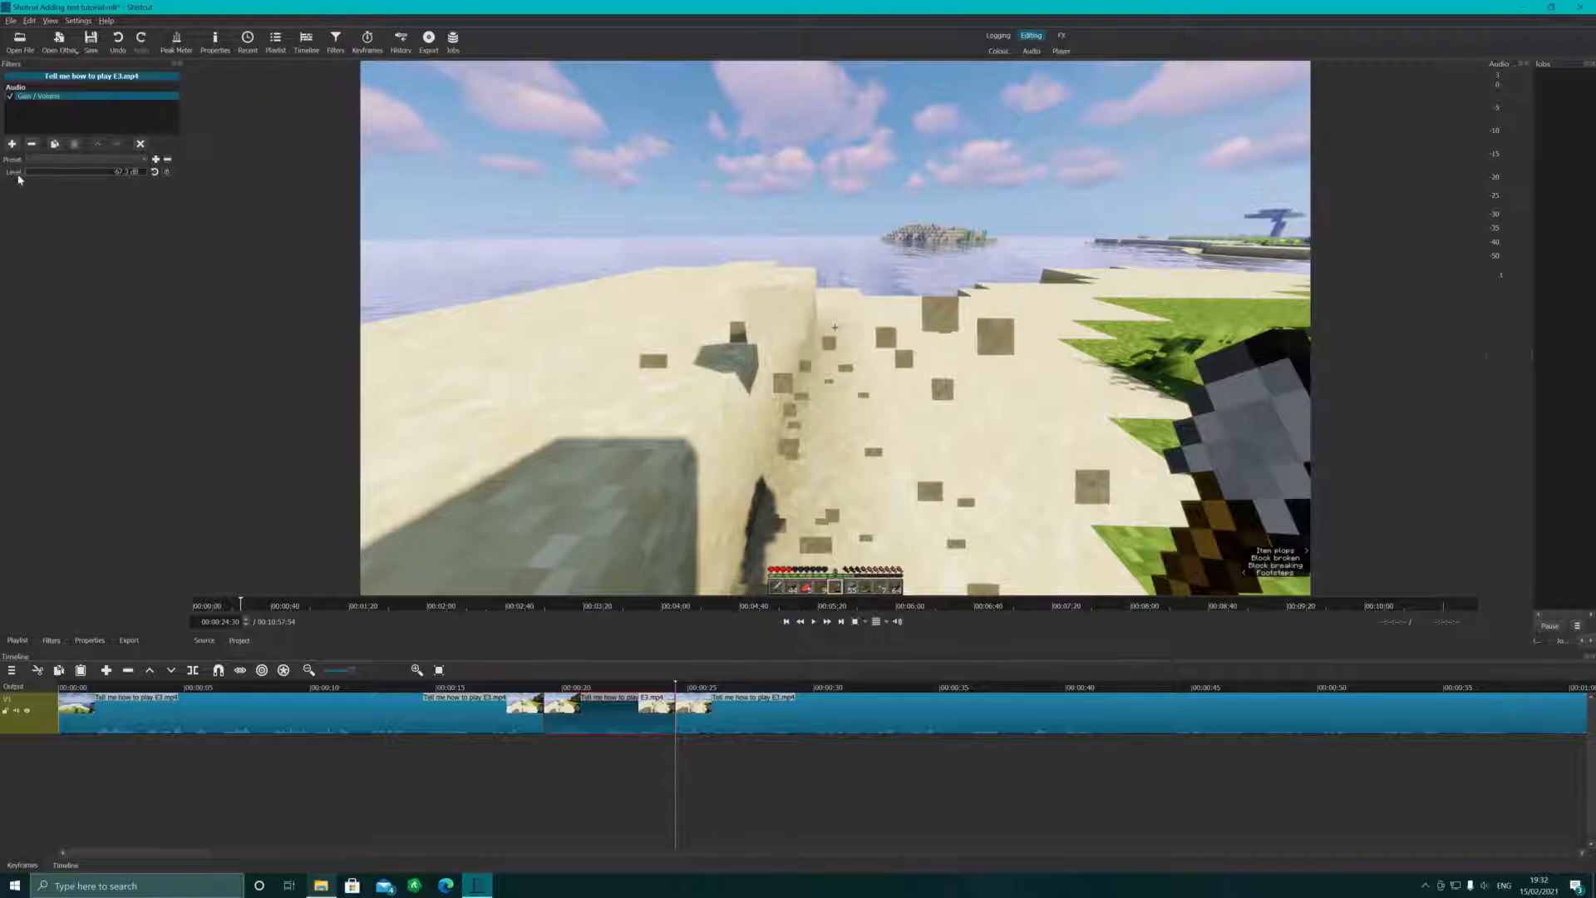
Search the filters for "text" and add the Text: Simple filter to the isolated middle clip.
click(12, 144)
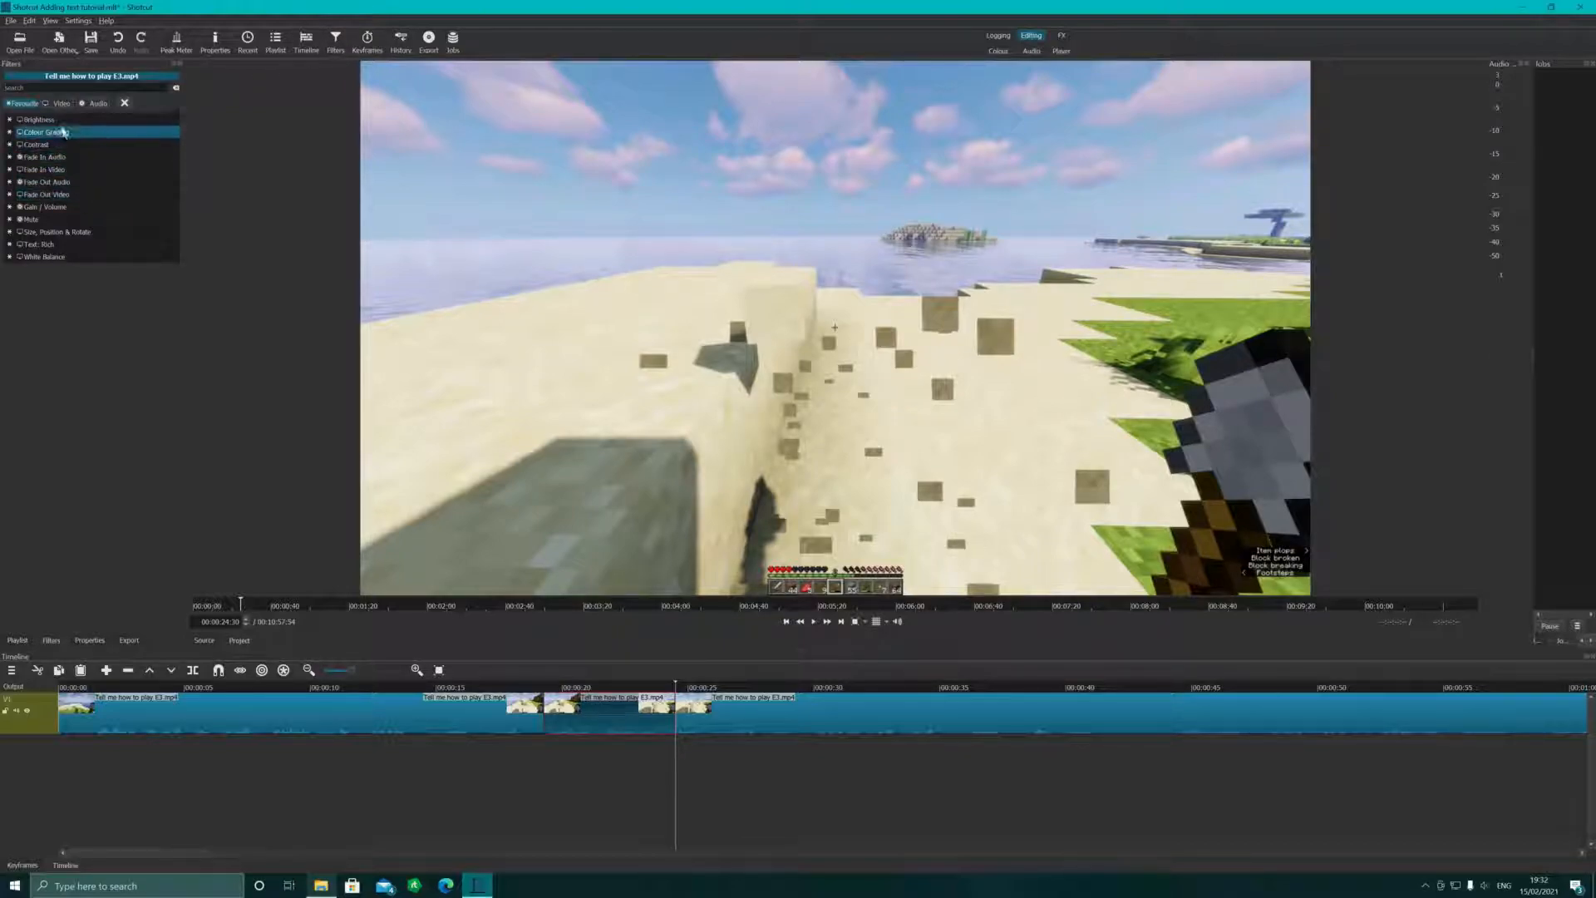
text(text)
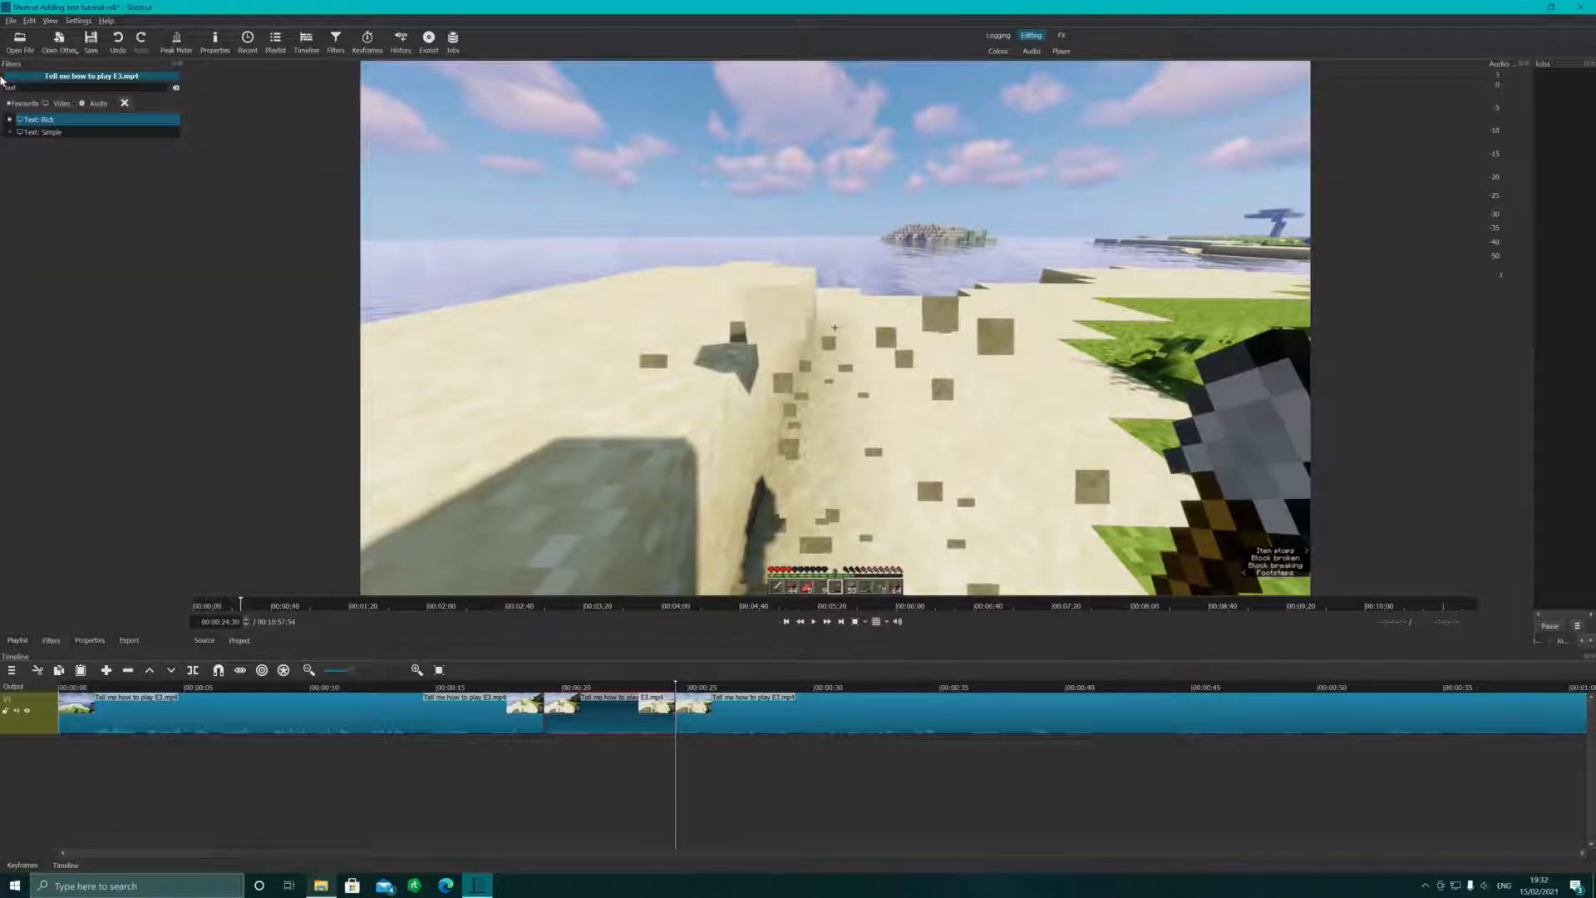
click(52, 132)
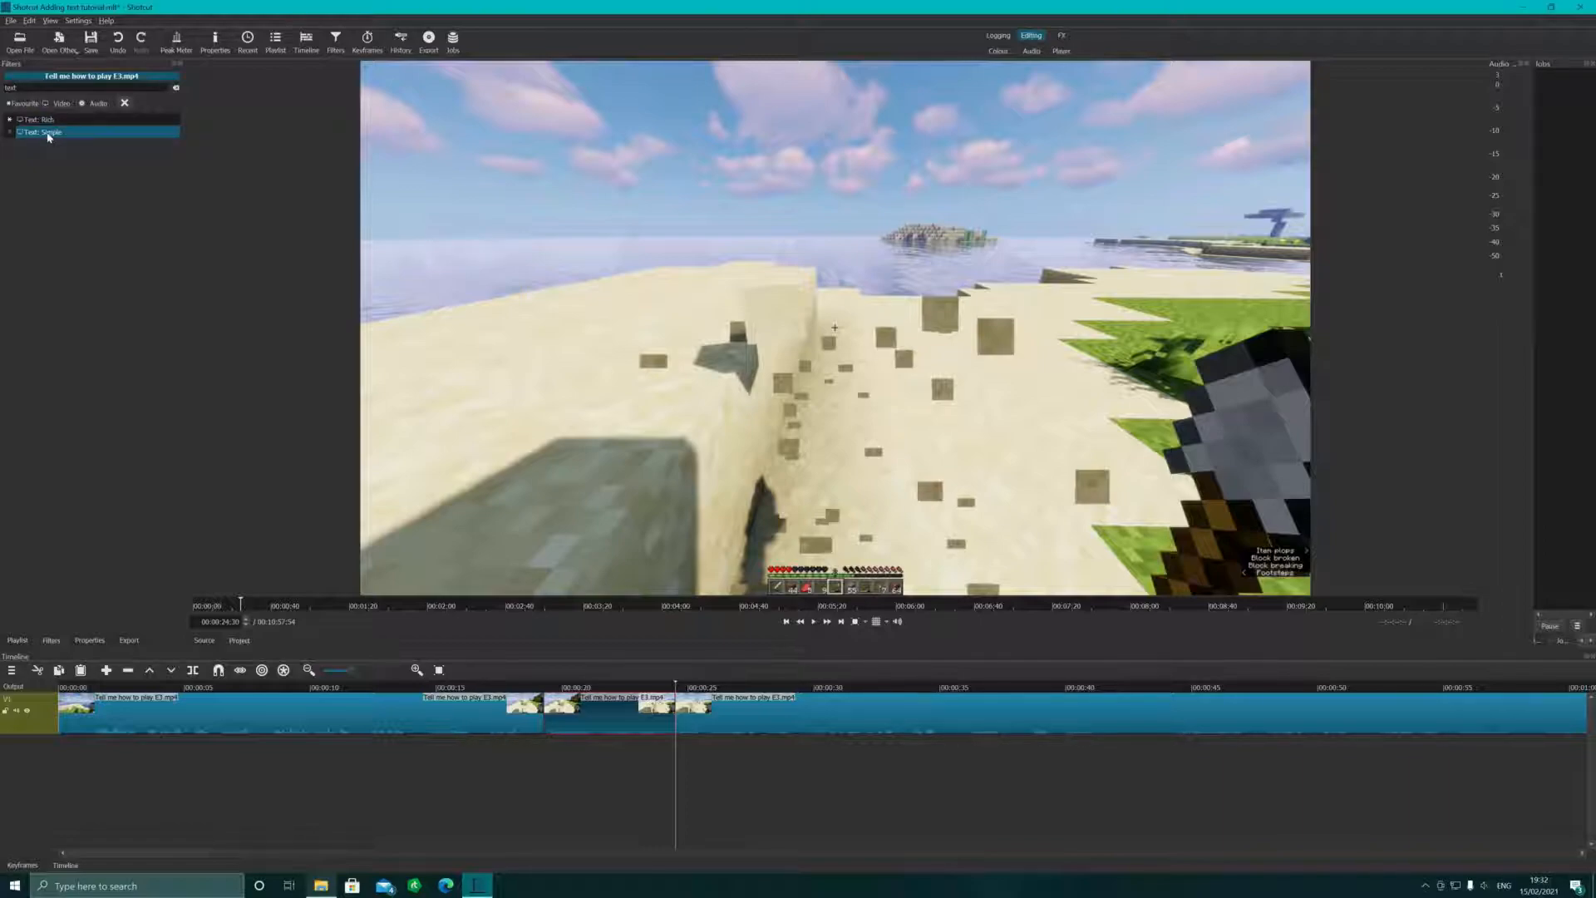
click(48, 136)
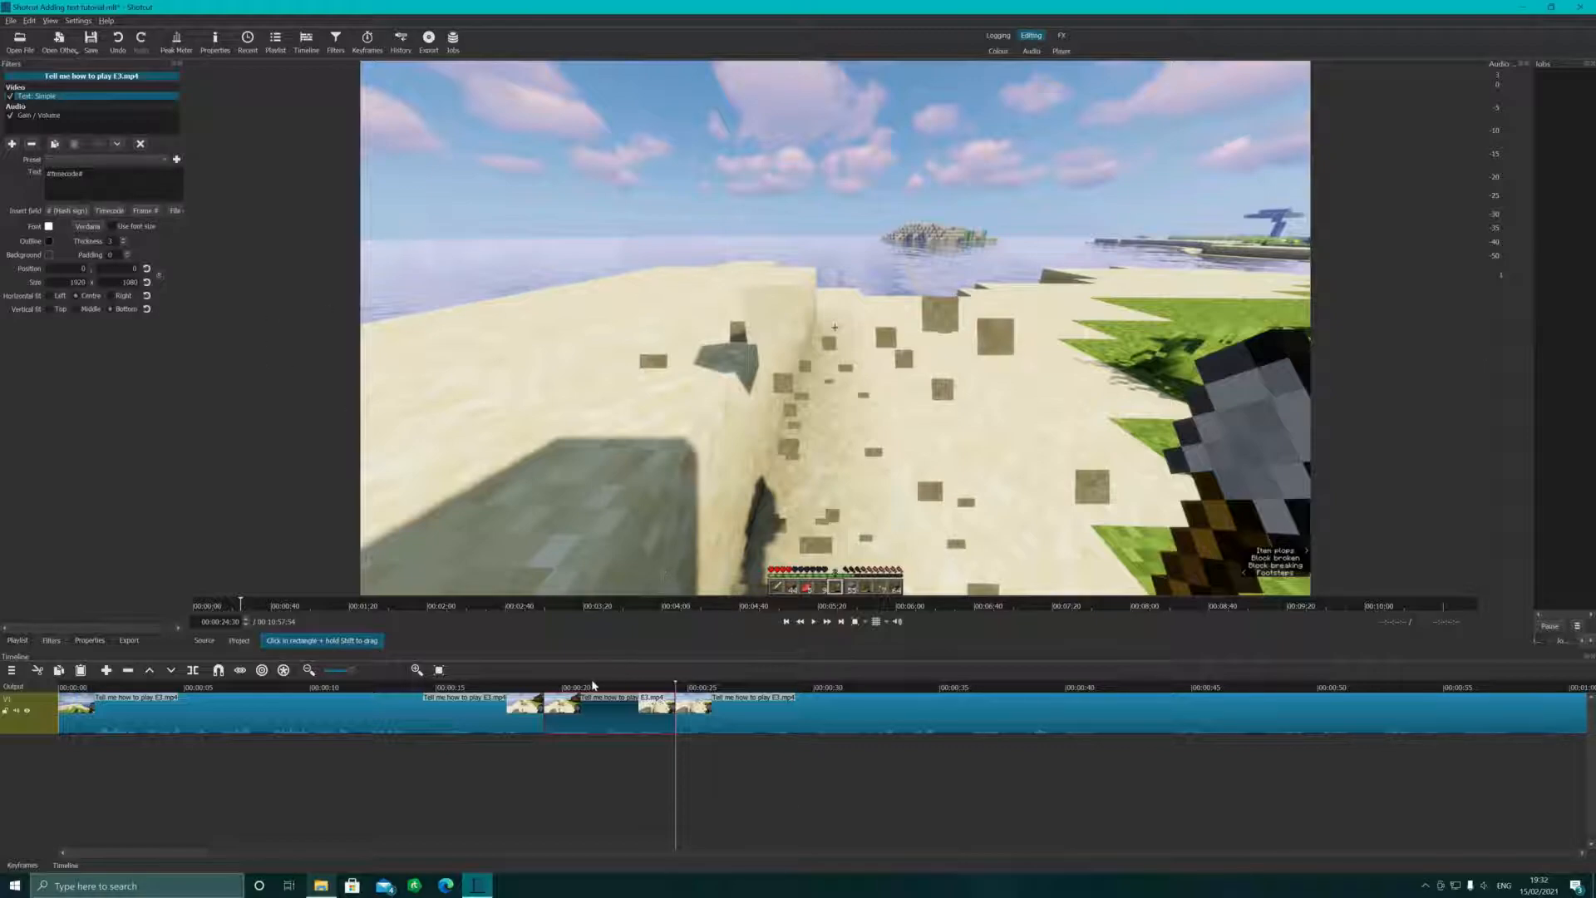
Move the playhead inside the middle clip and replace the filter's default timecode text with "Bash Bash".
drag(623, 688, 610, 686)
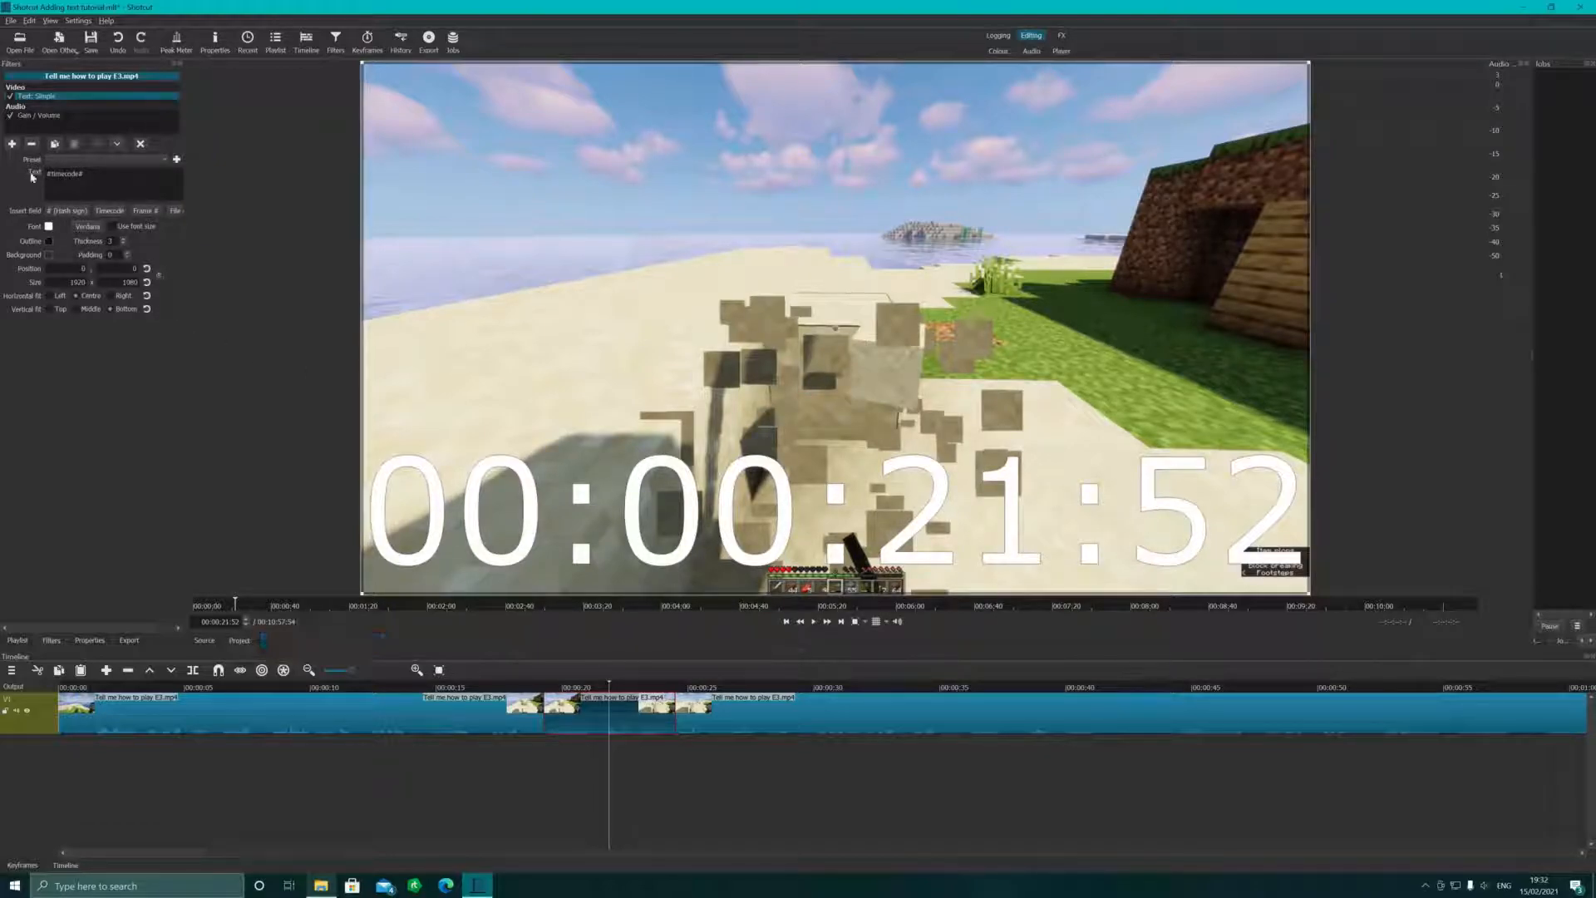
drag(86, 175, 41, 174)
key(Delete)
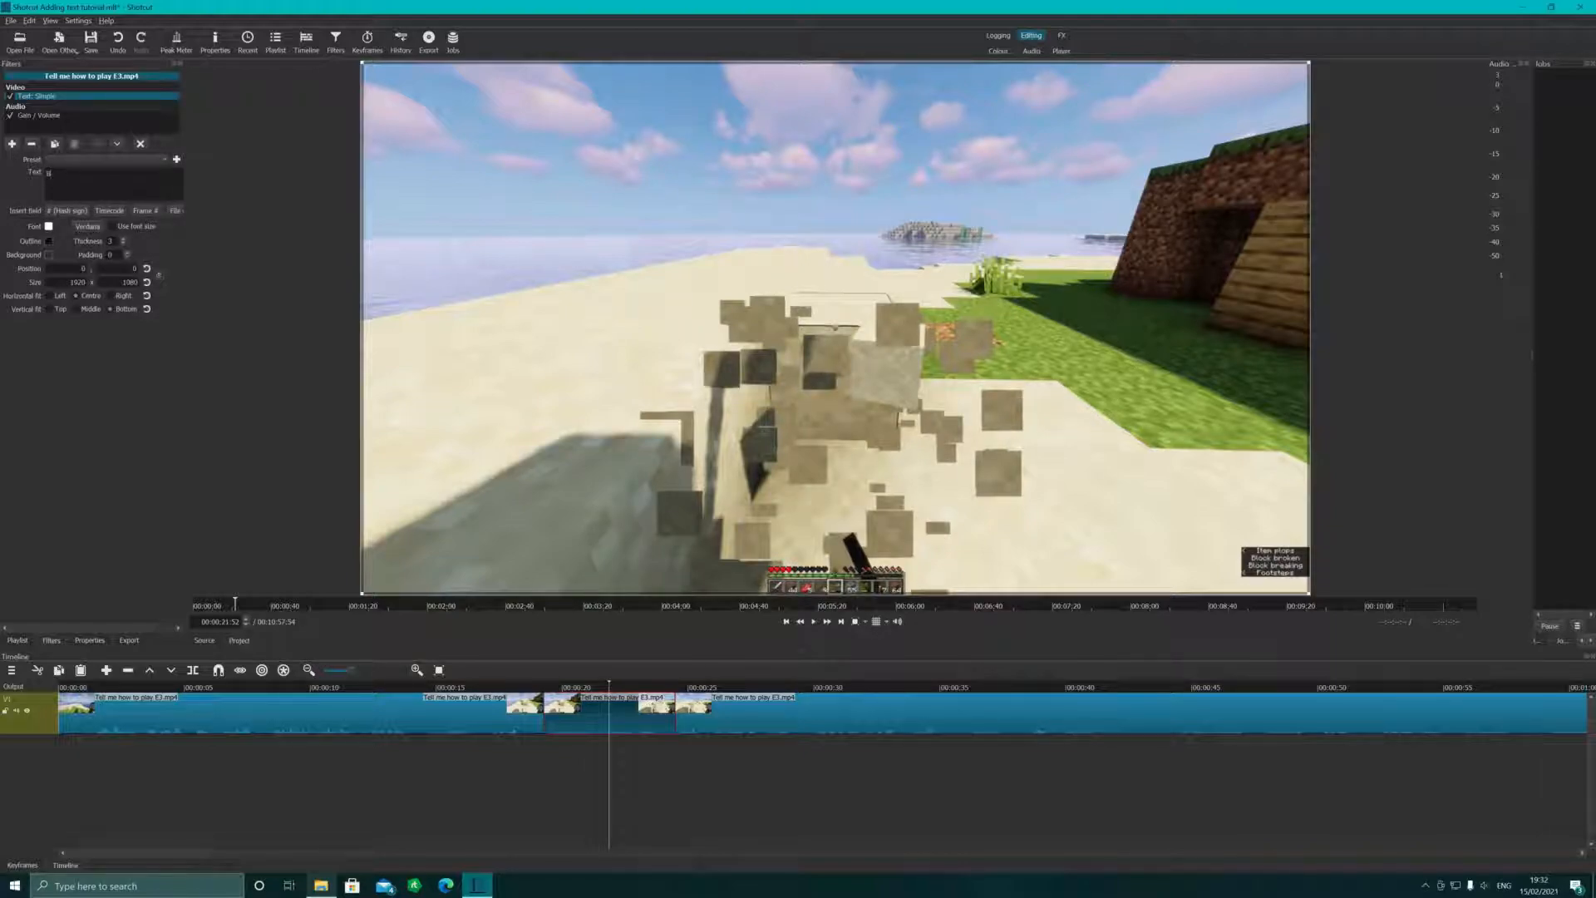
text(Bash Ba)
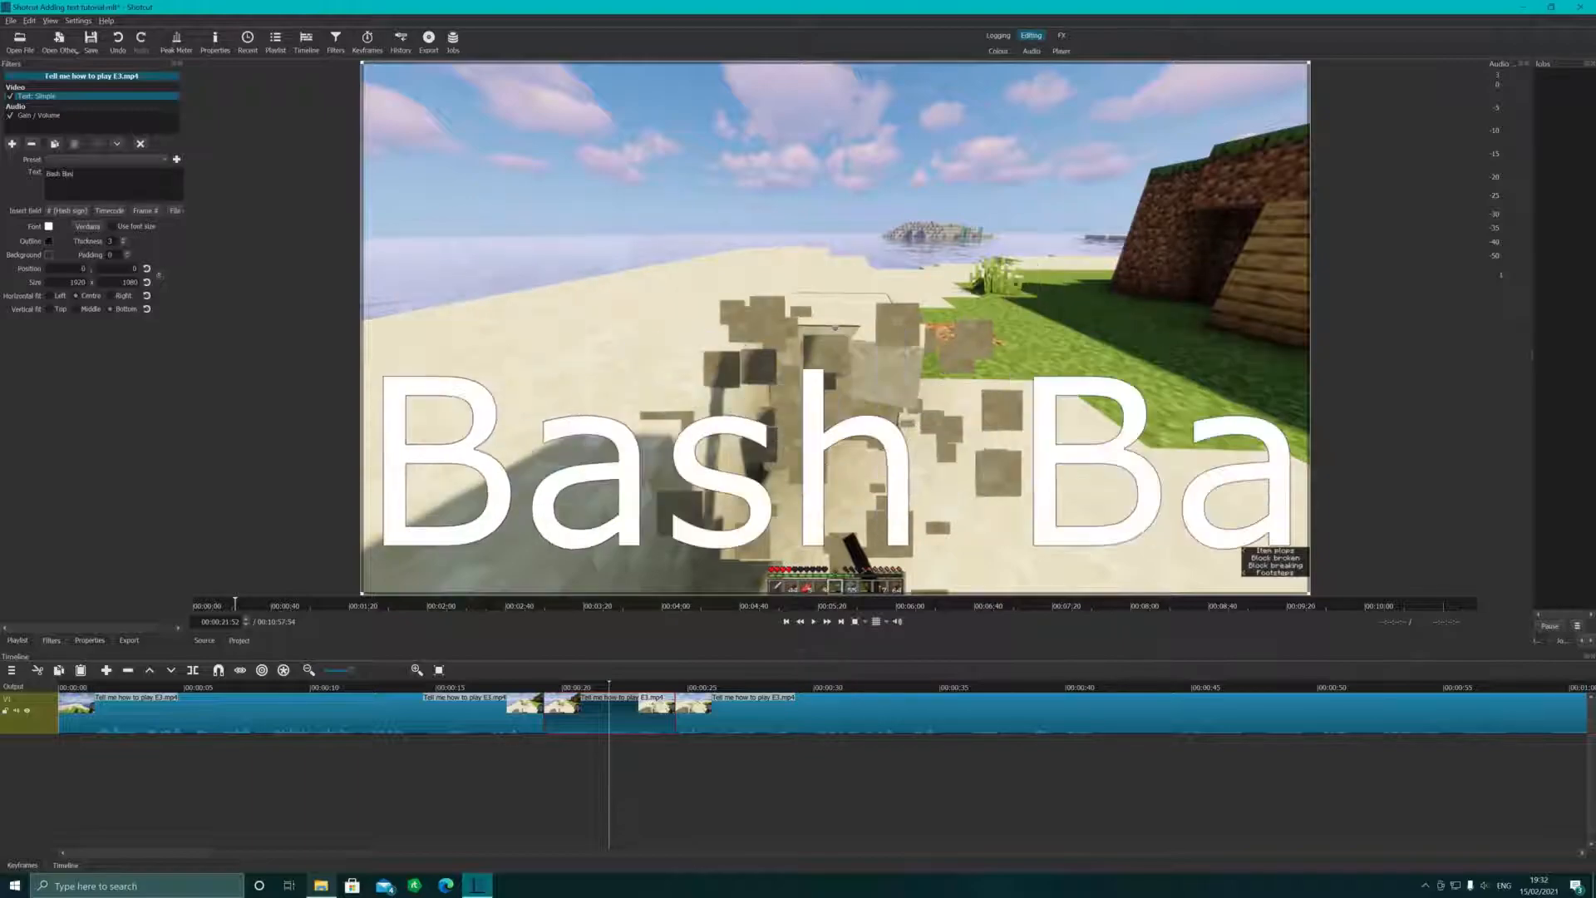
text(sh)
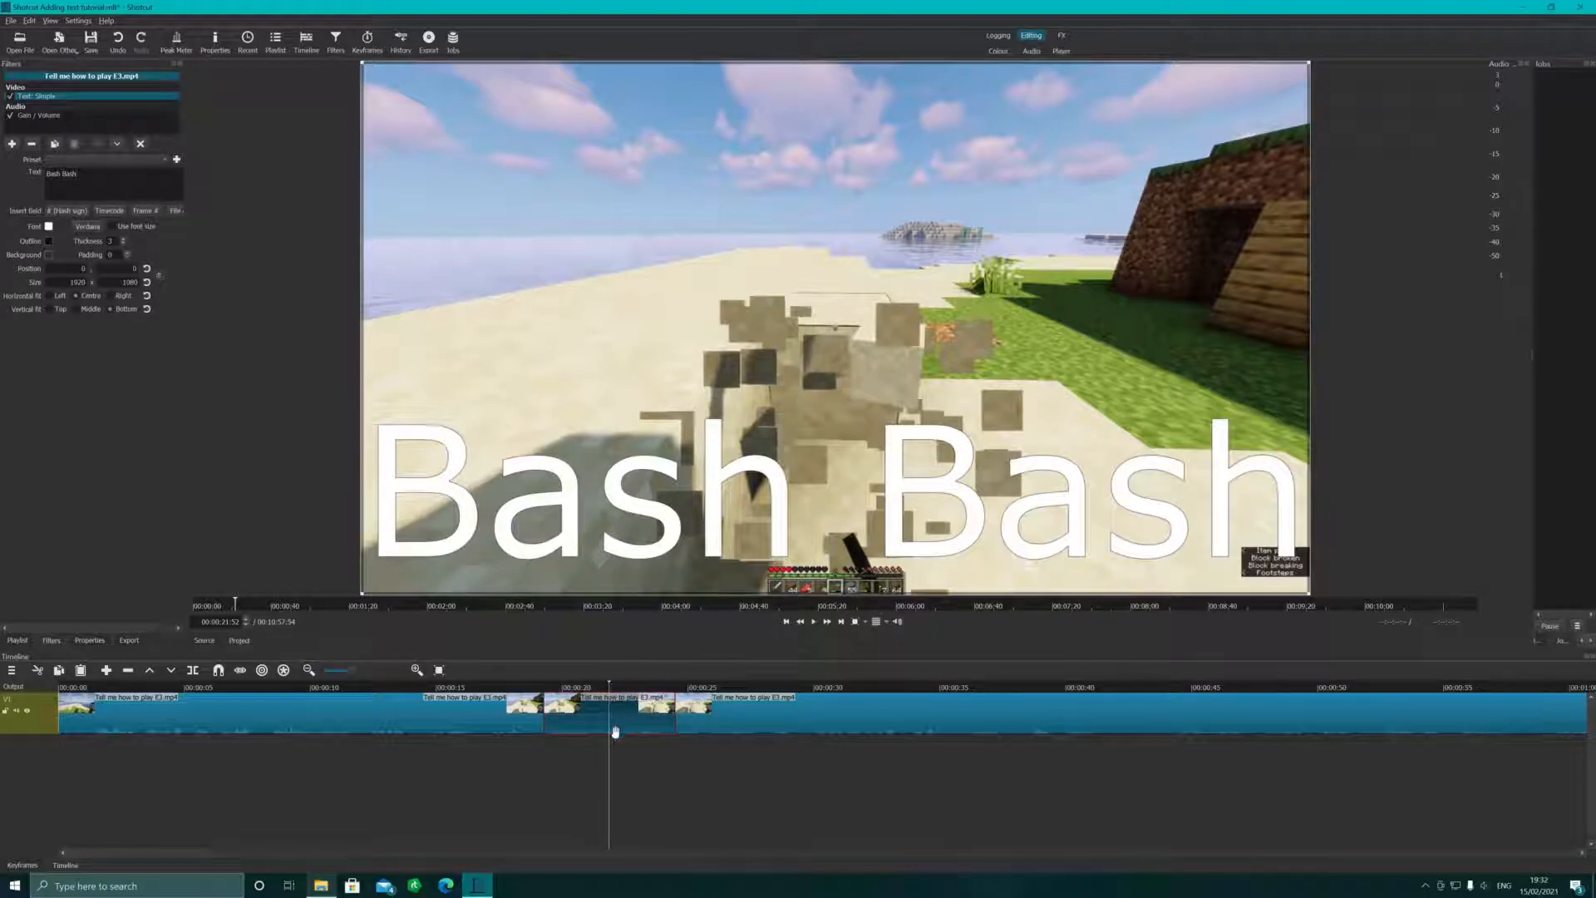
Enable the custom font size for the caption and set its font to Verdana Bold, size 60.
click(121, 227)
click(92, 232)
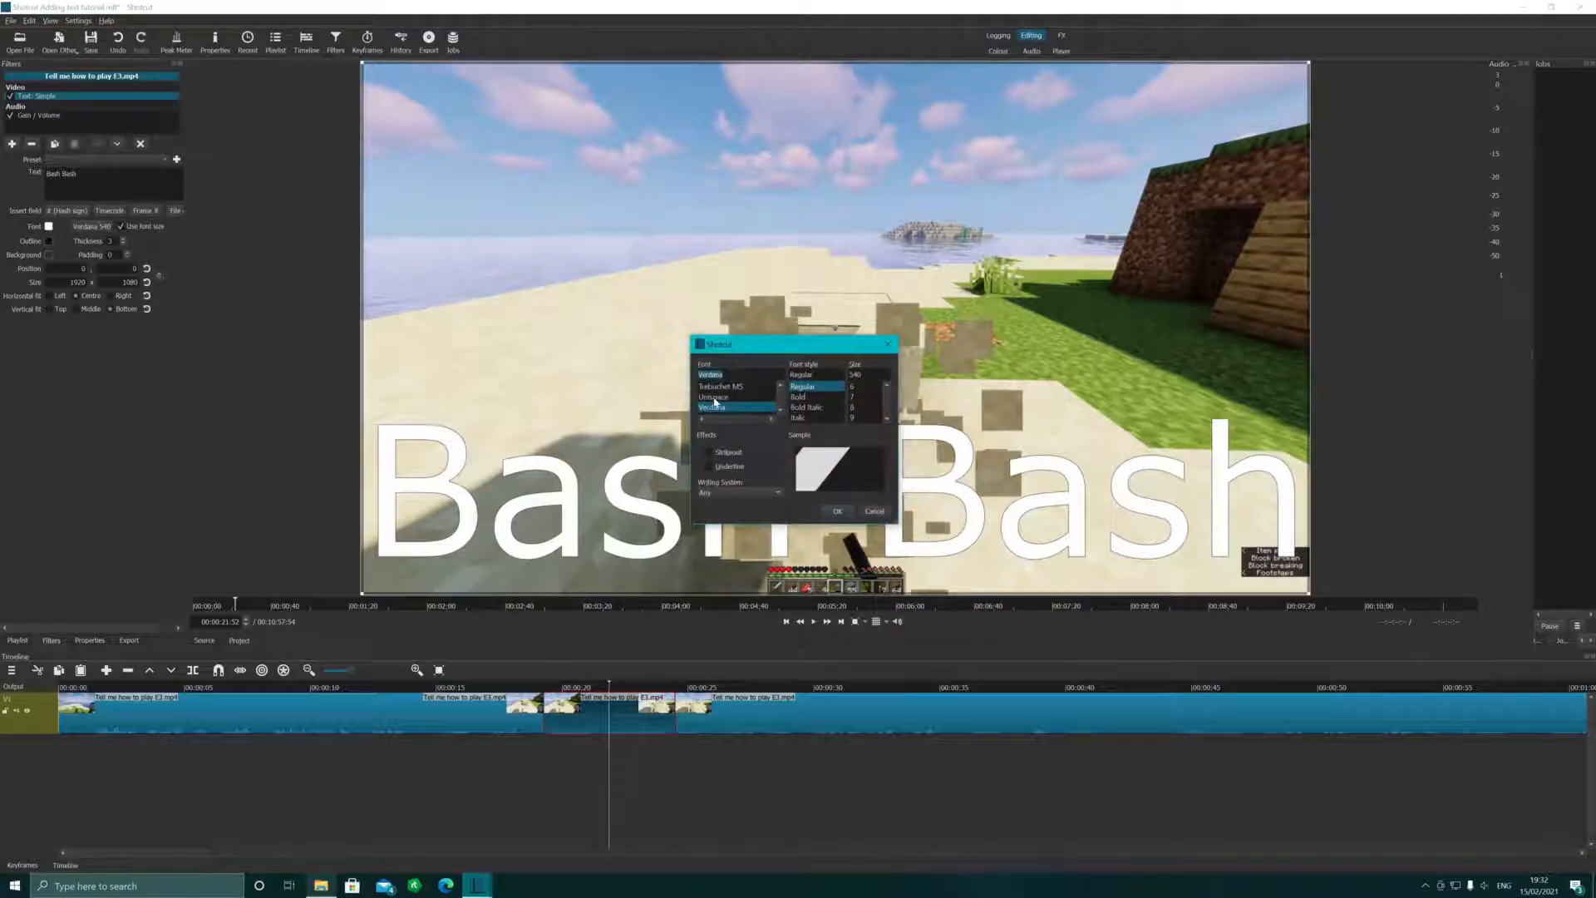
click(799, 398)
double_click(855, 374)
text(60)
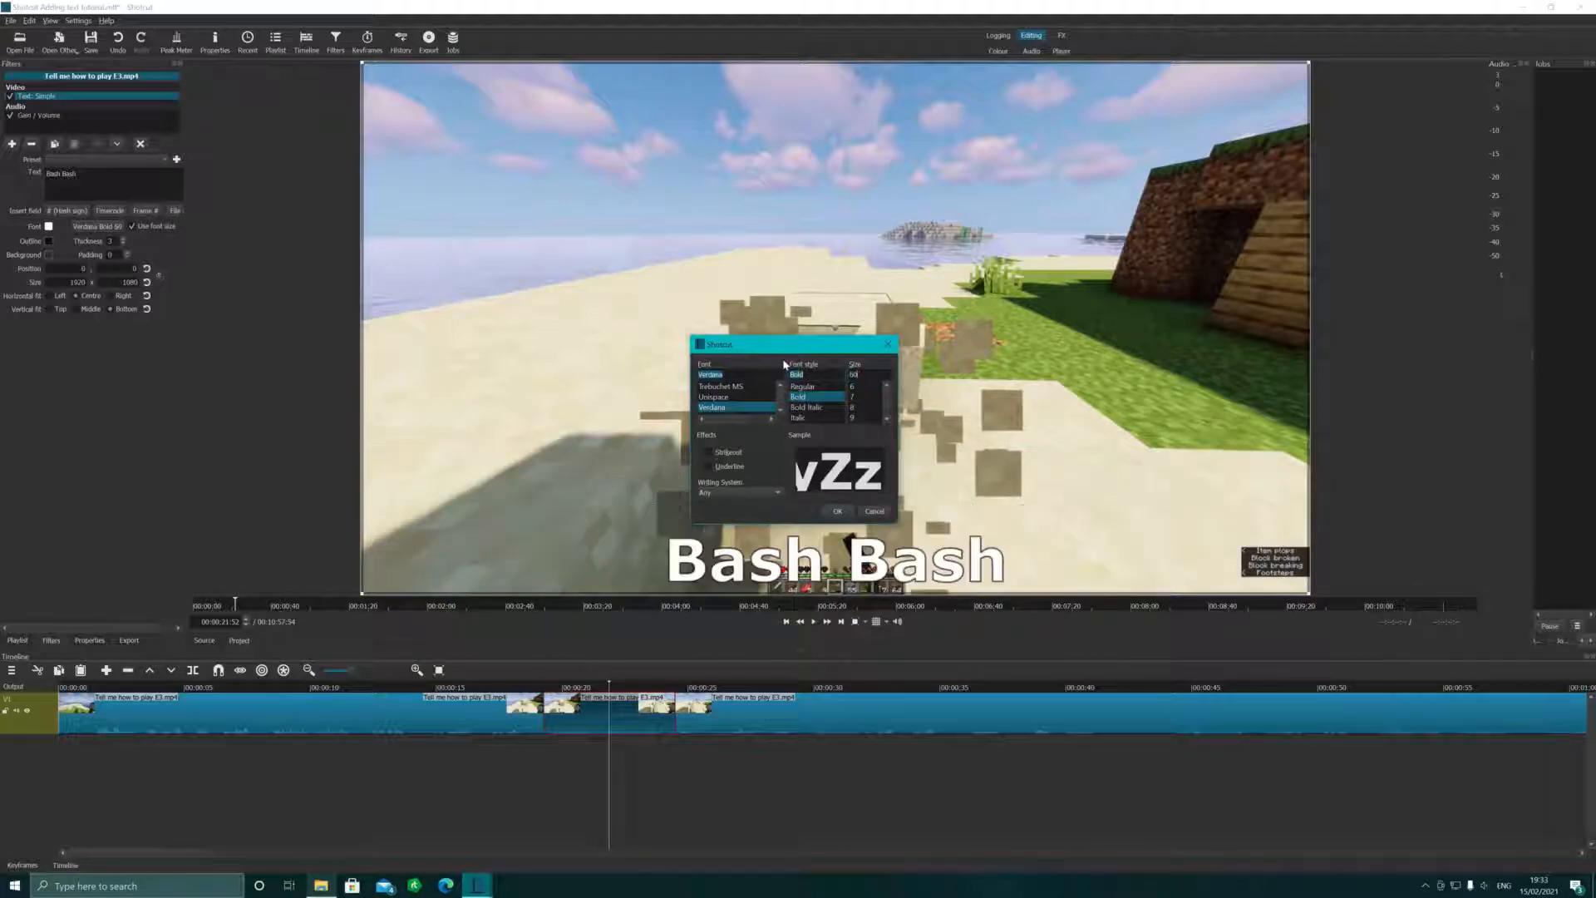
click(829, 514)
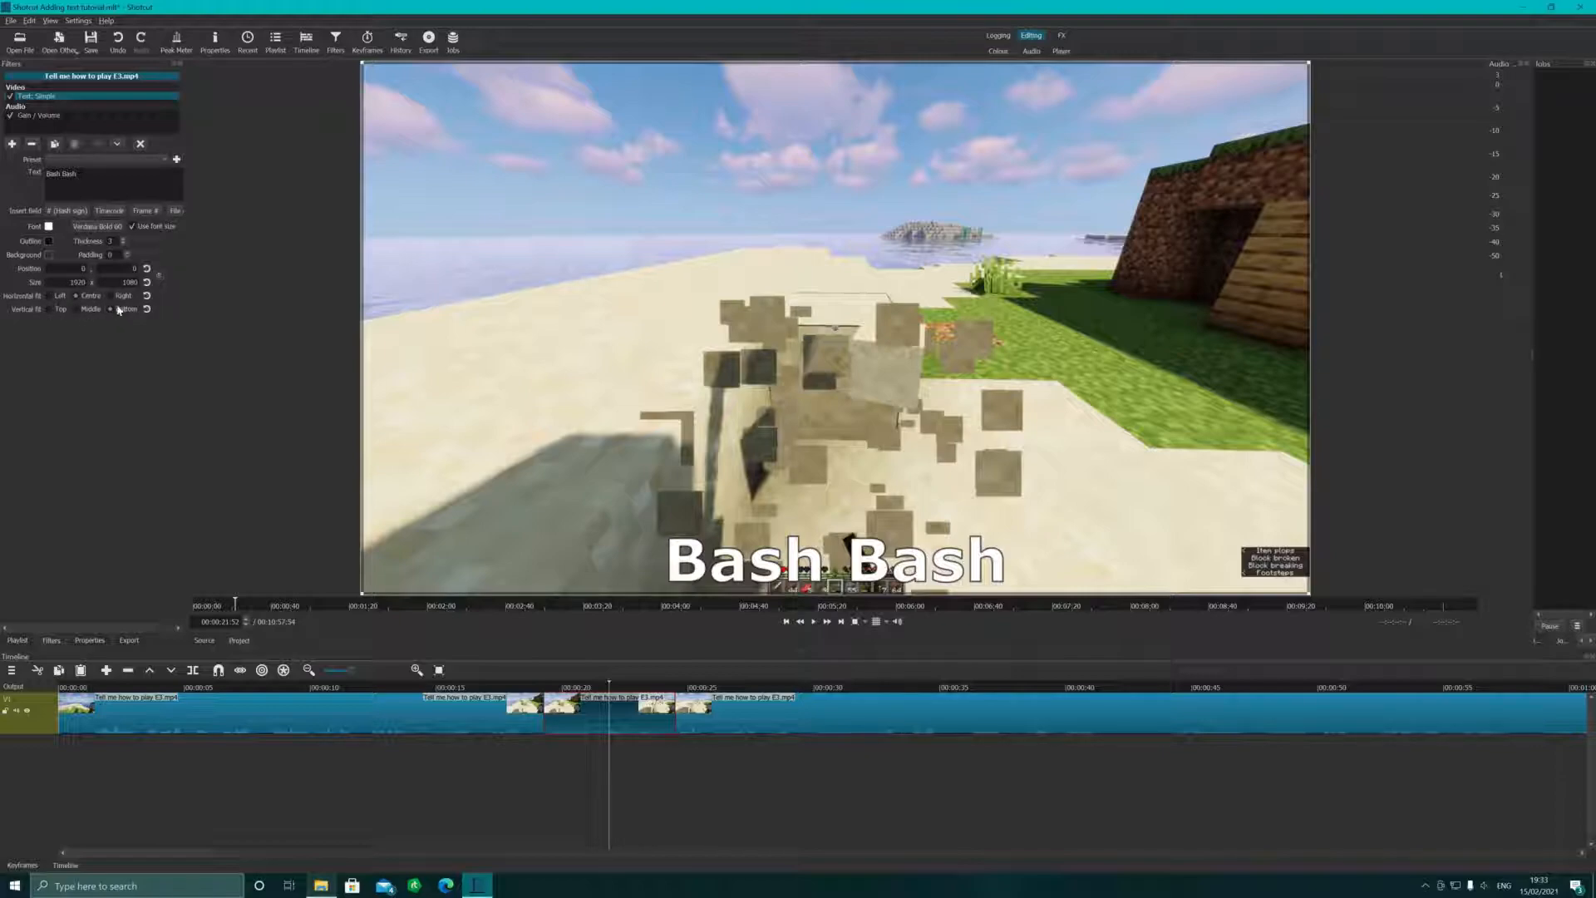
Try different edge and corner alignments for the caption, finishing with horizontal fit Centre and vertical fit Middle.
click(75, 310)
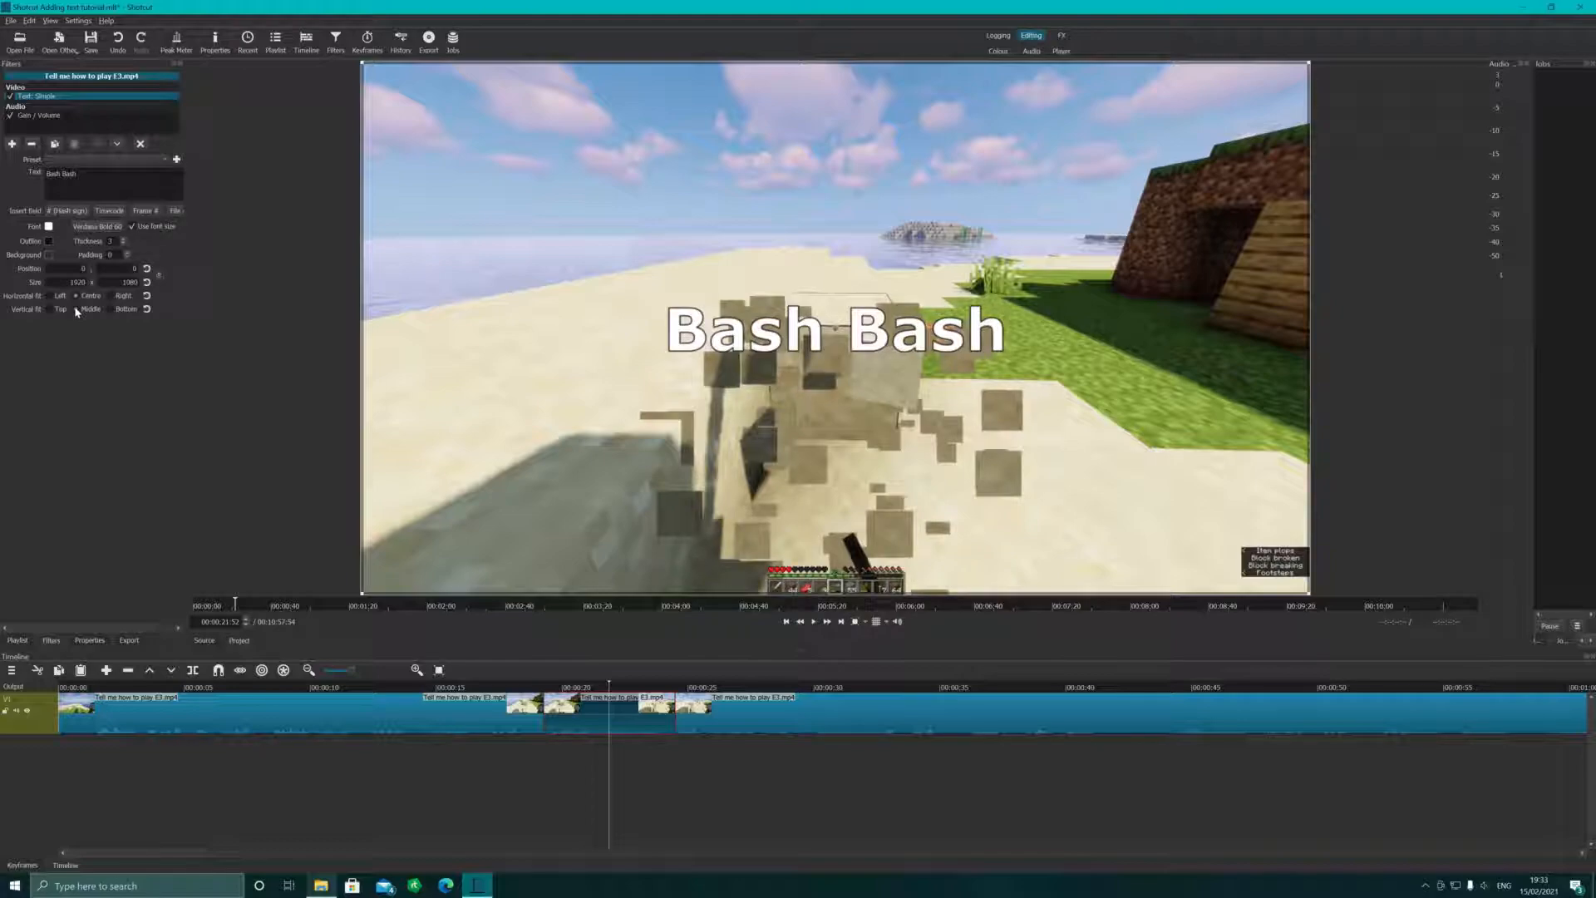
click(110, 296)
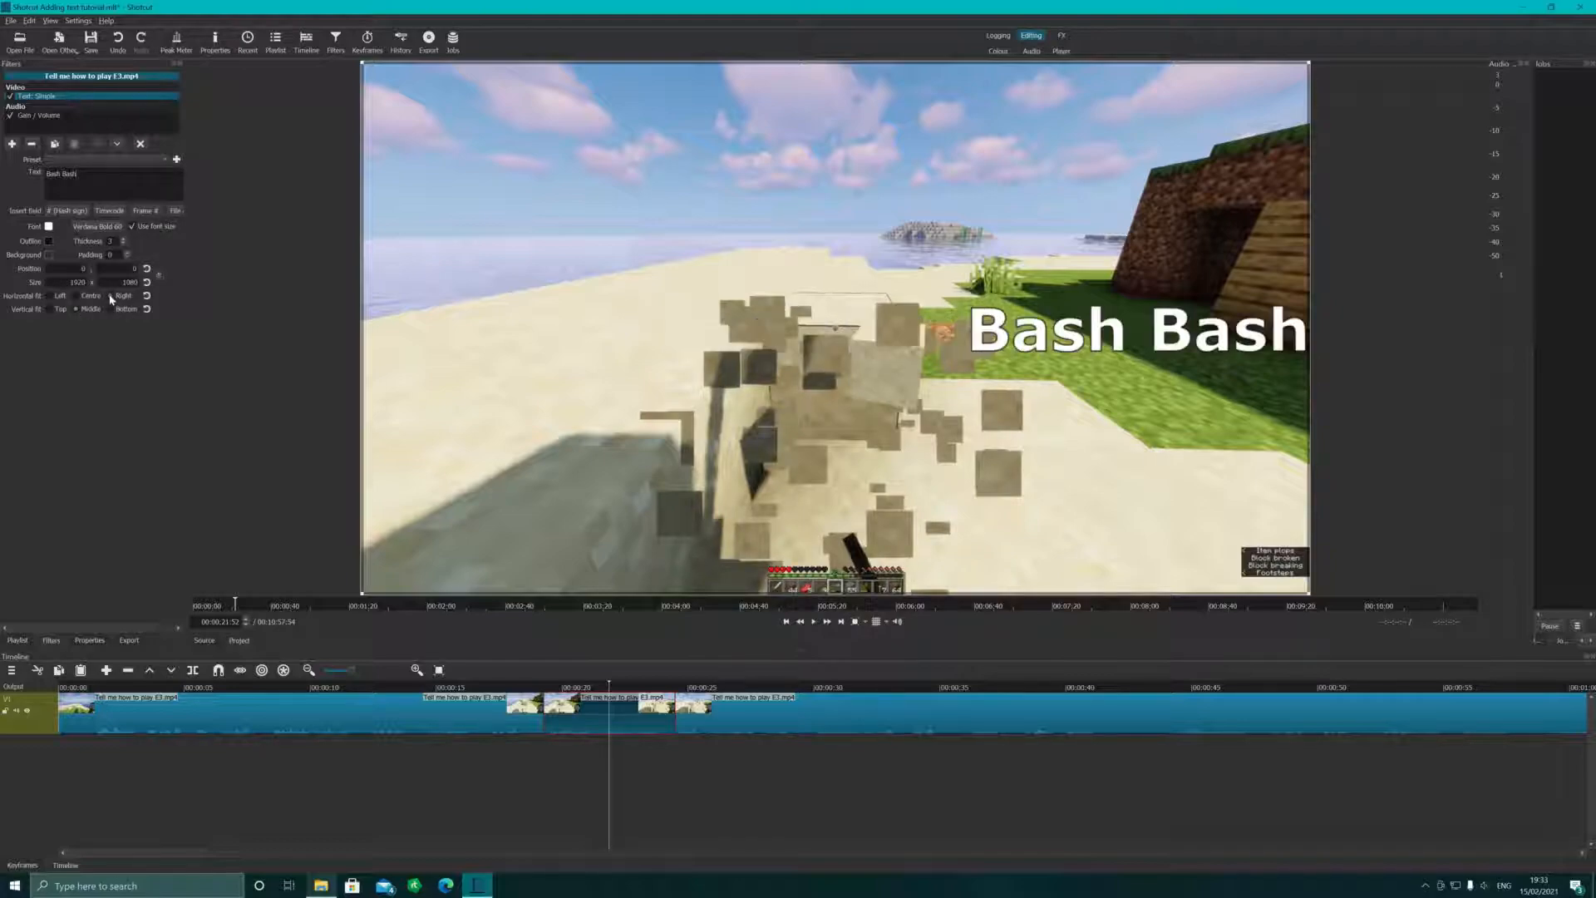
click(52, 297)
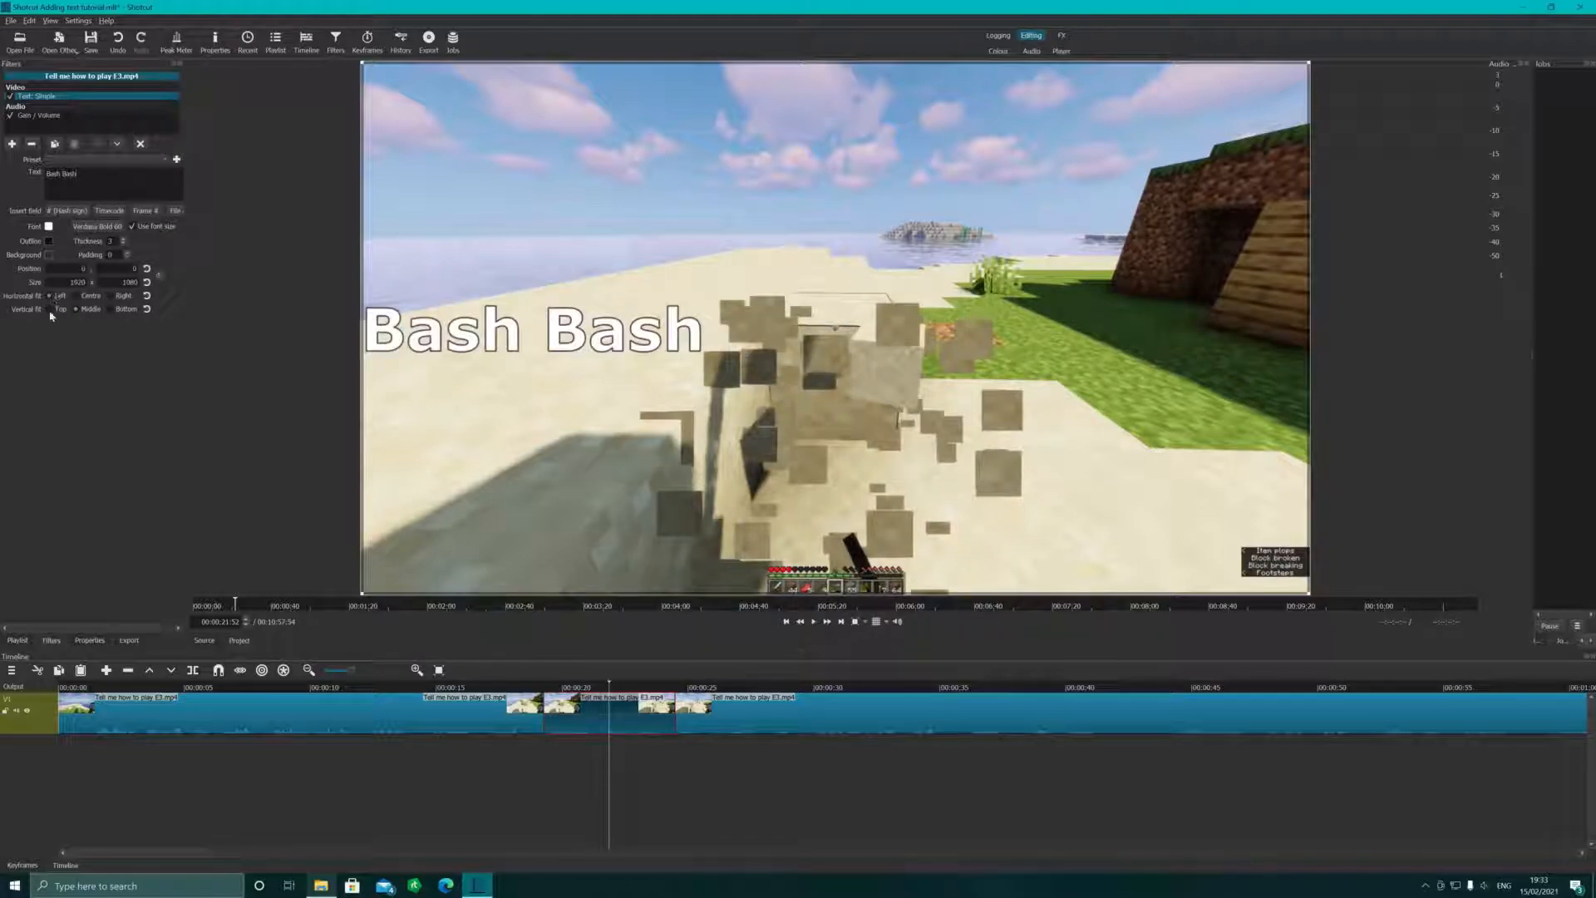
click(50, 313)
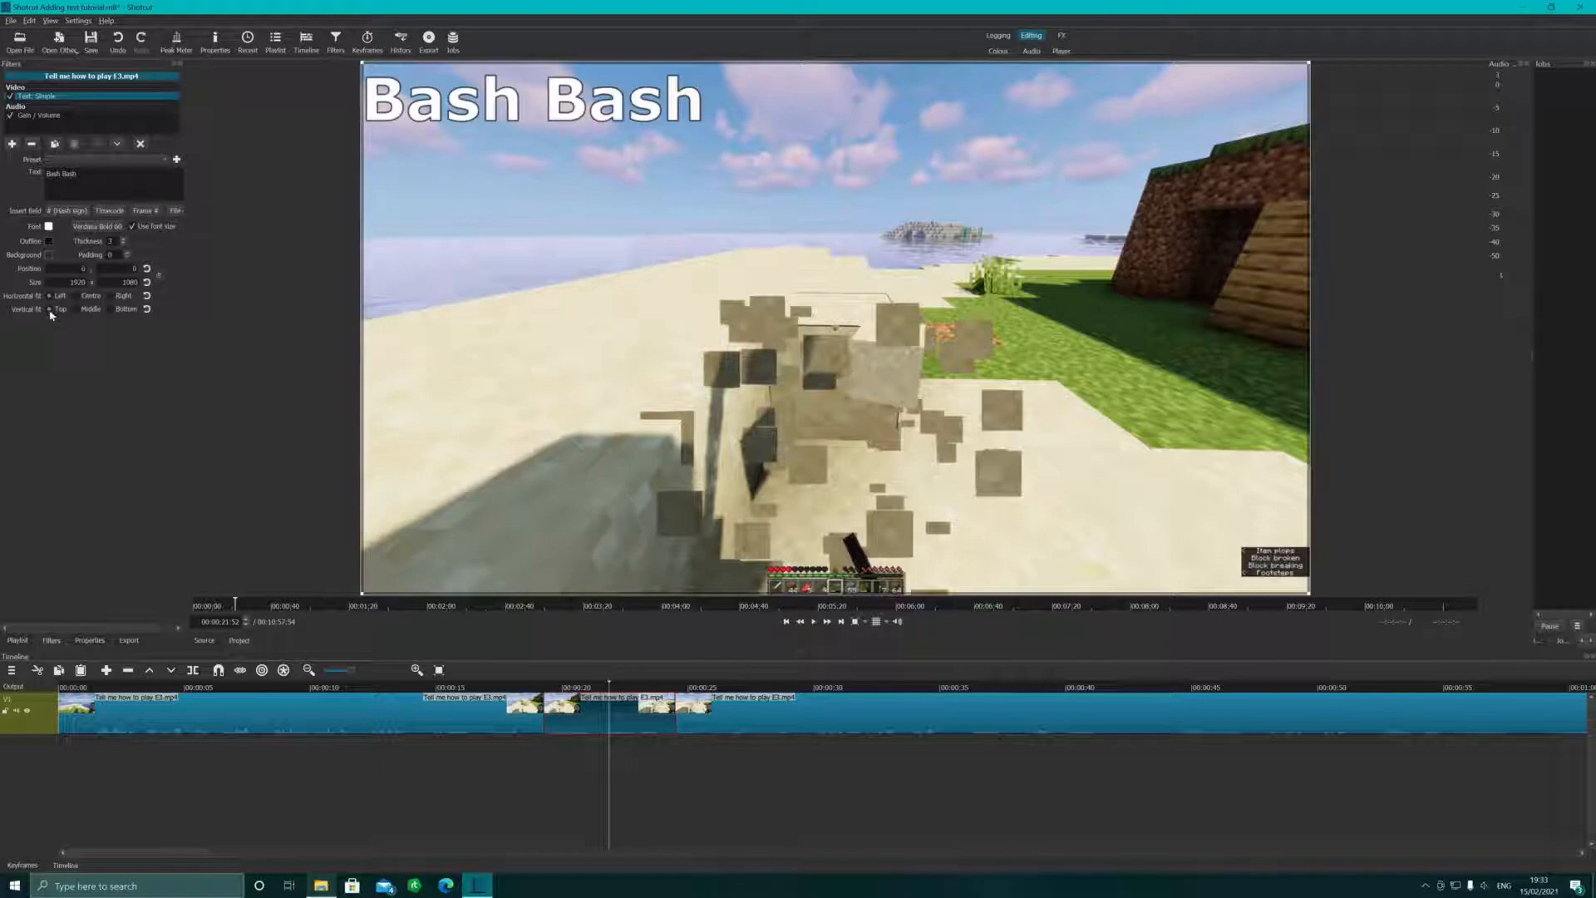
click(113, 296)
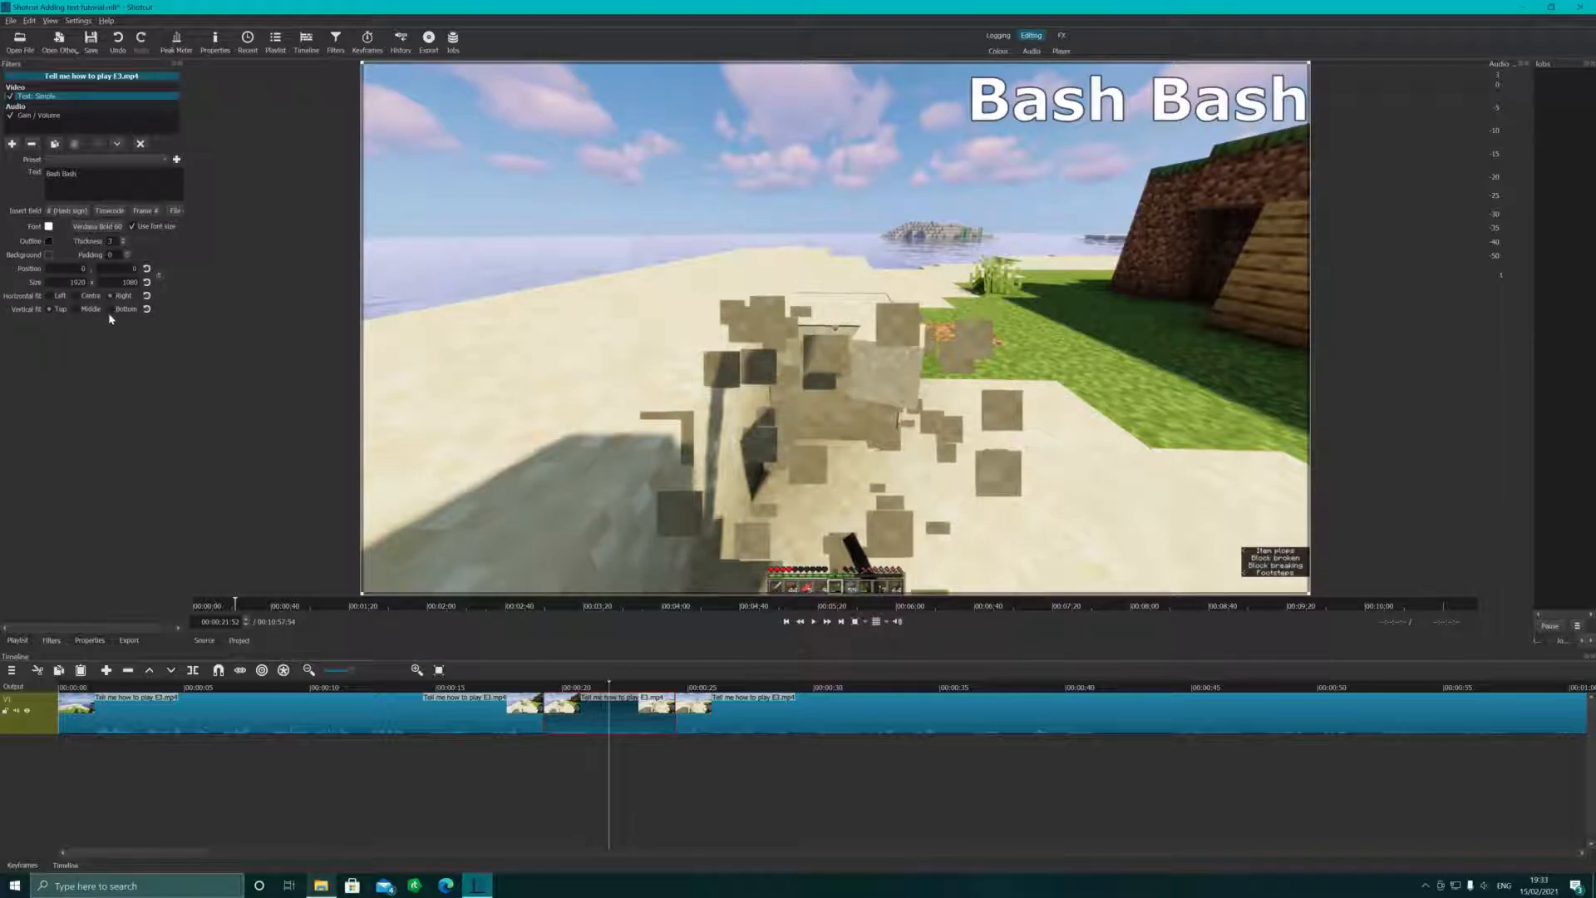
click(114, 309)
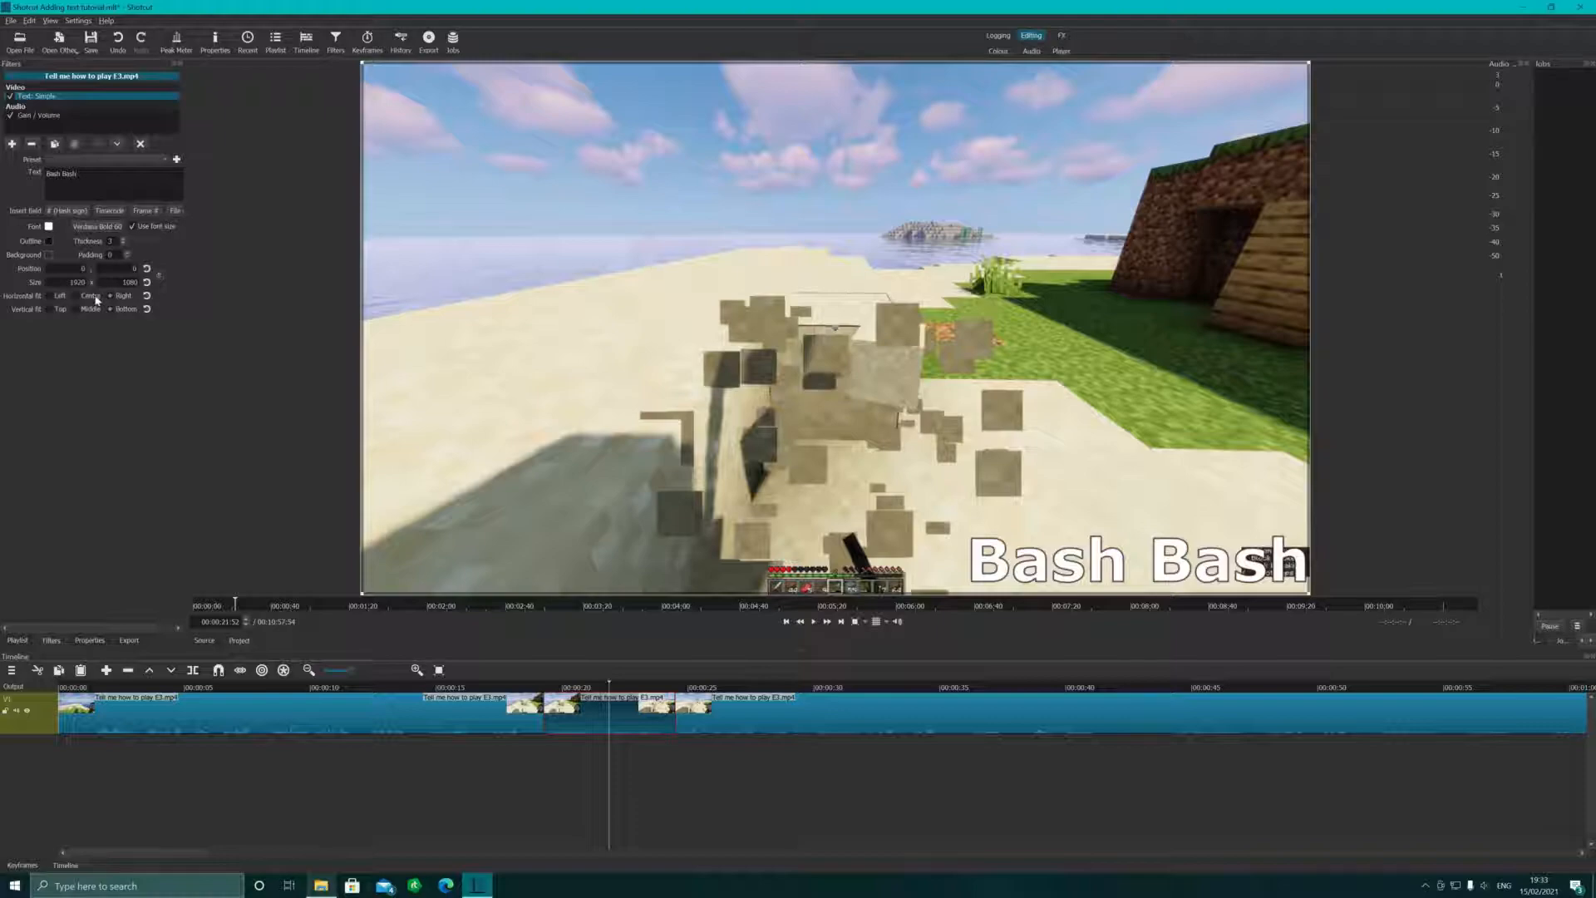
click(52, 297)
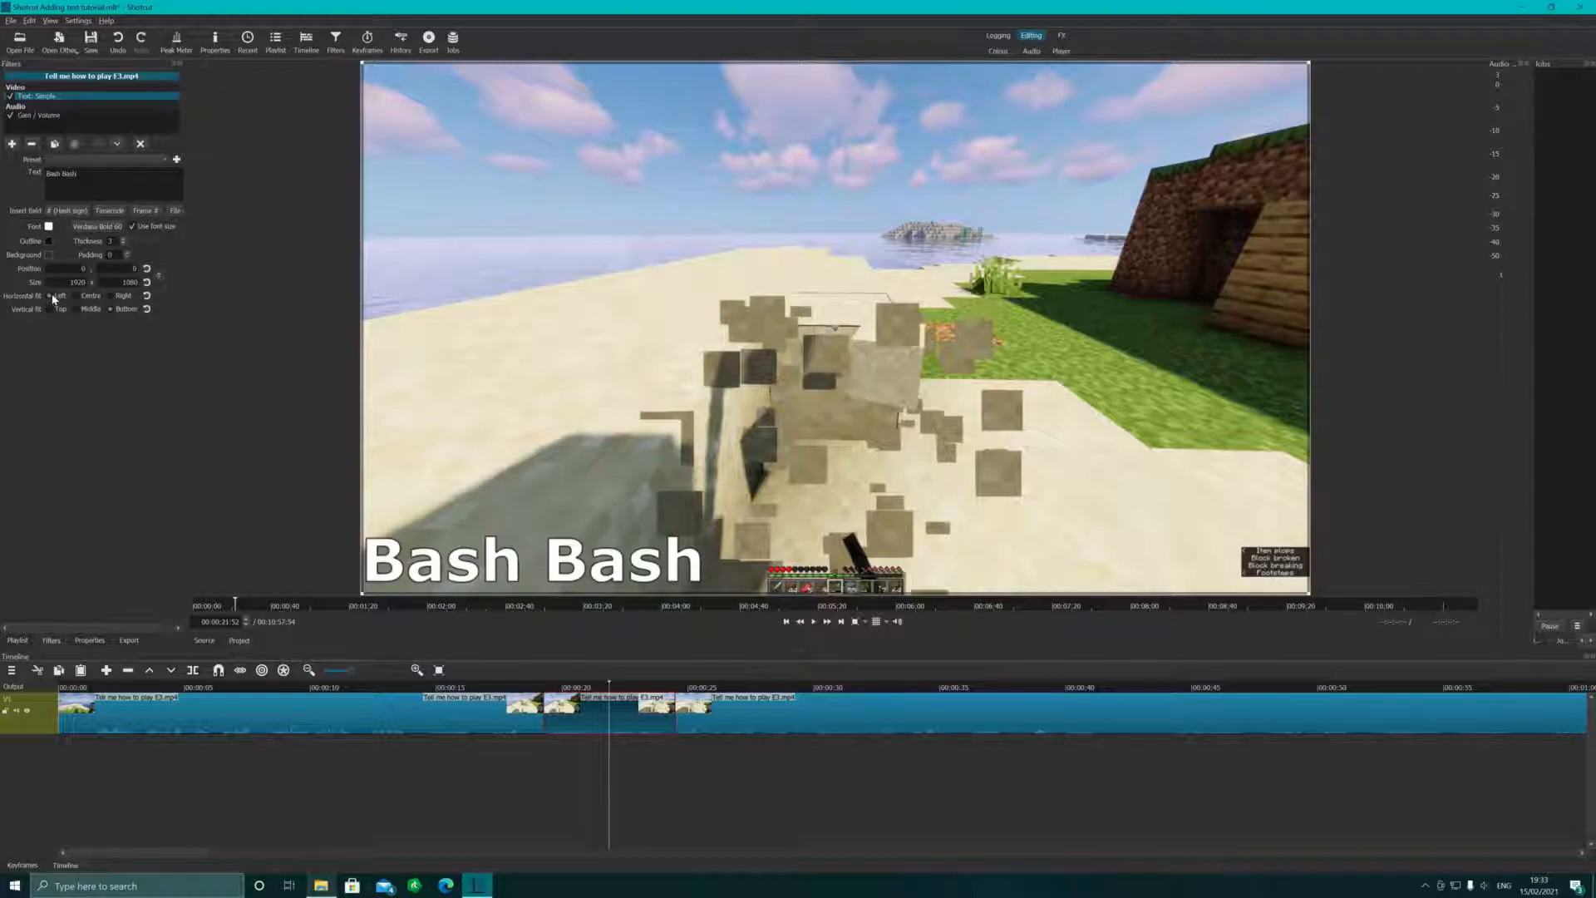
click(77, 296)
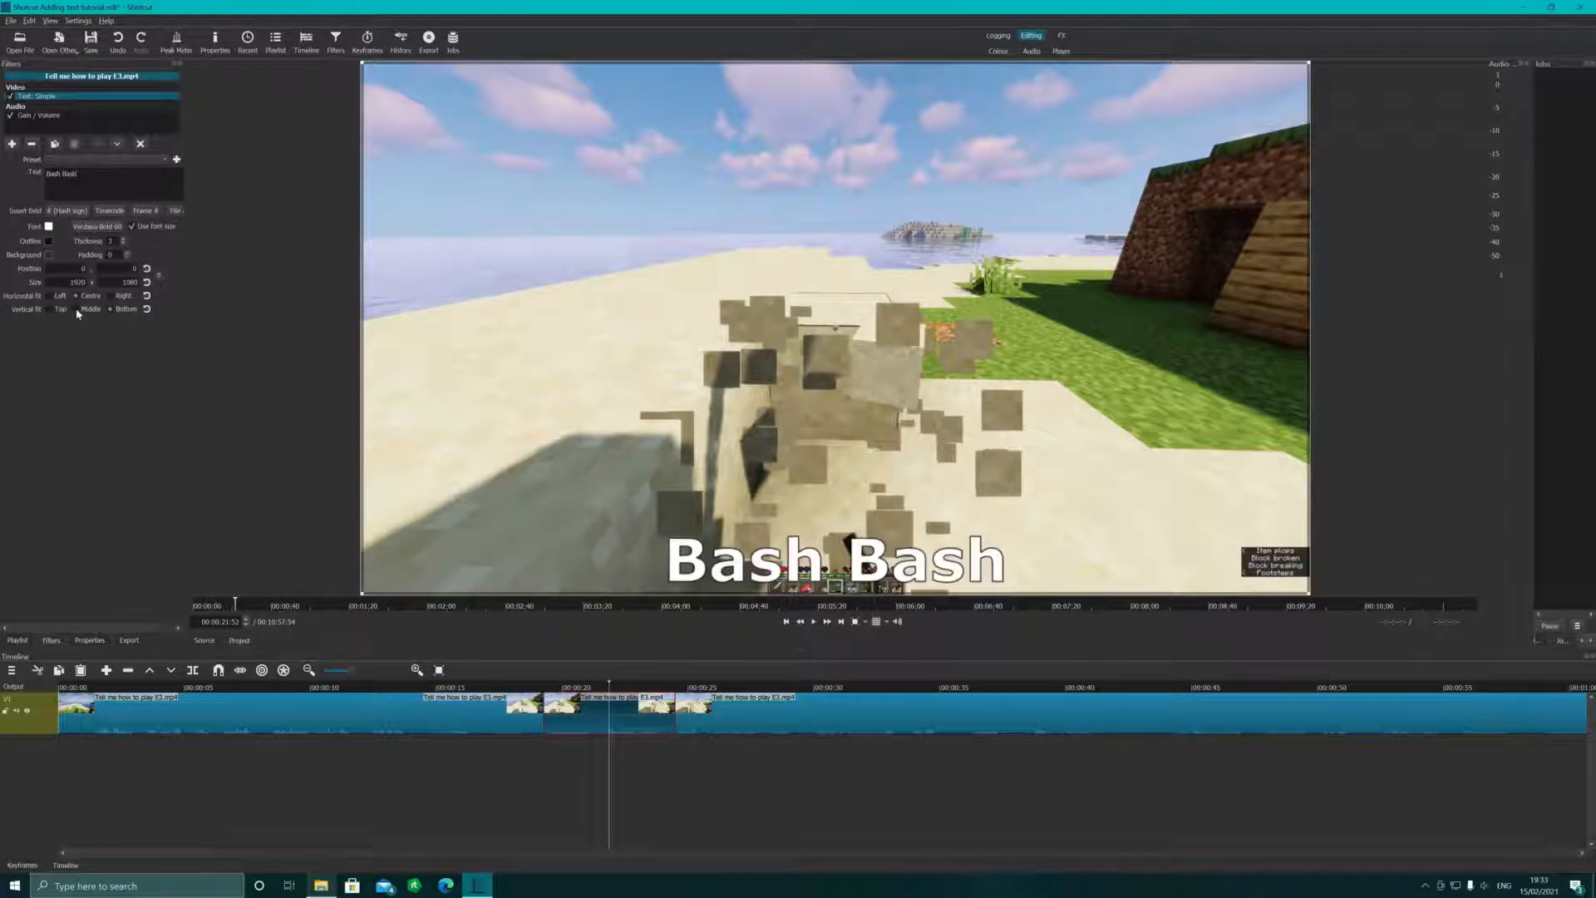
click(76, 310)
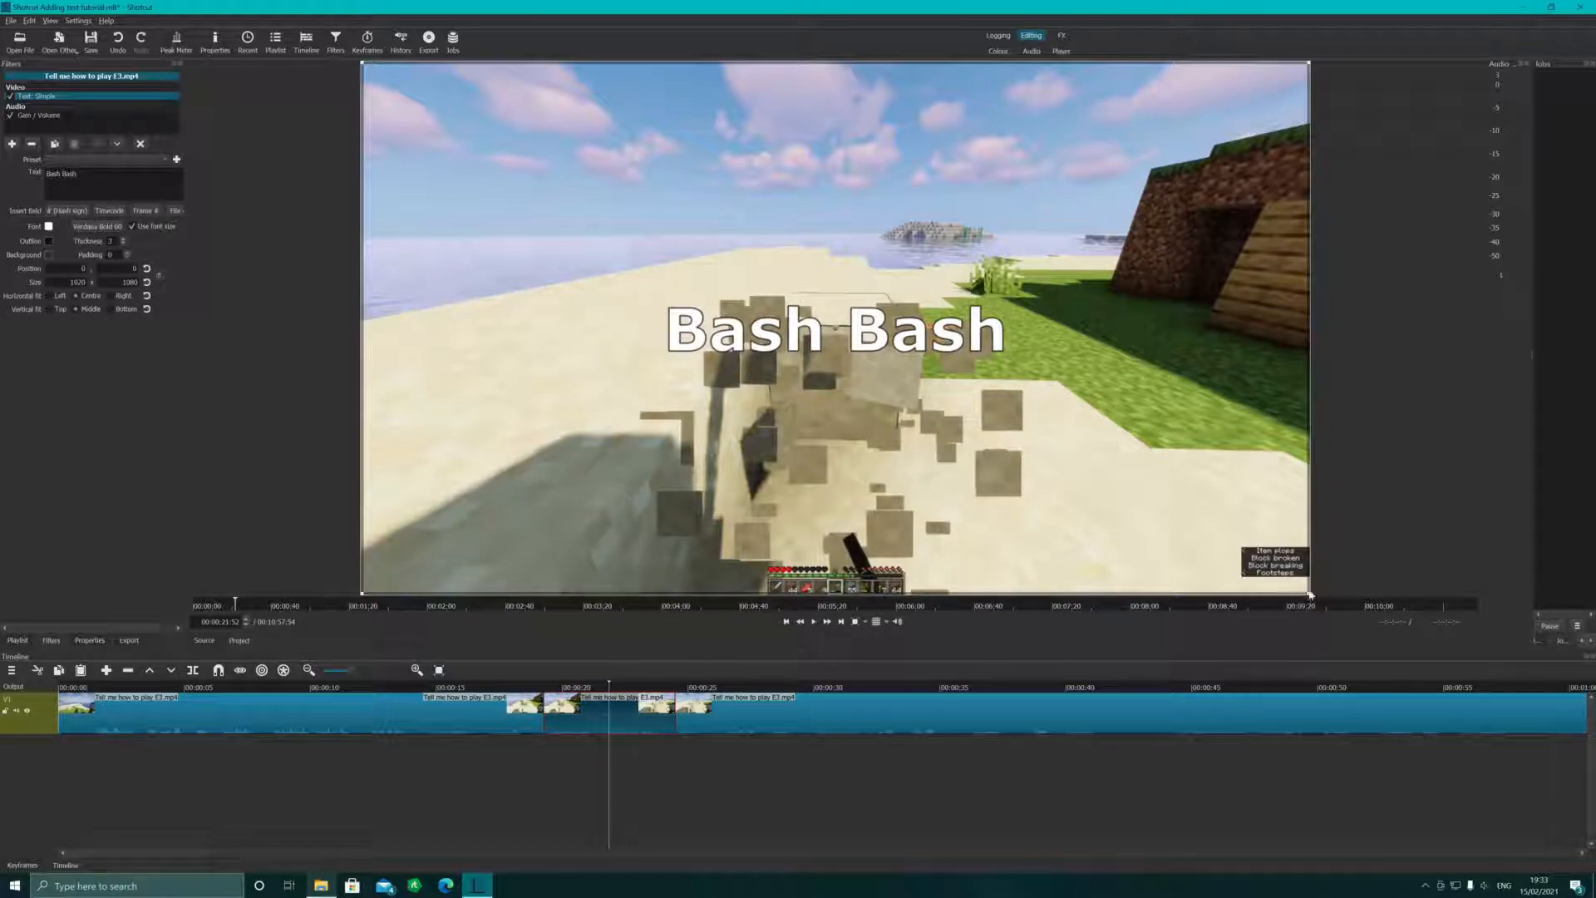
Shrink the caption's text box to about 675 × 190 px and place it at about 1010, 335, right of the frame's centre.
drag(1312, 596, 759, 305)
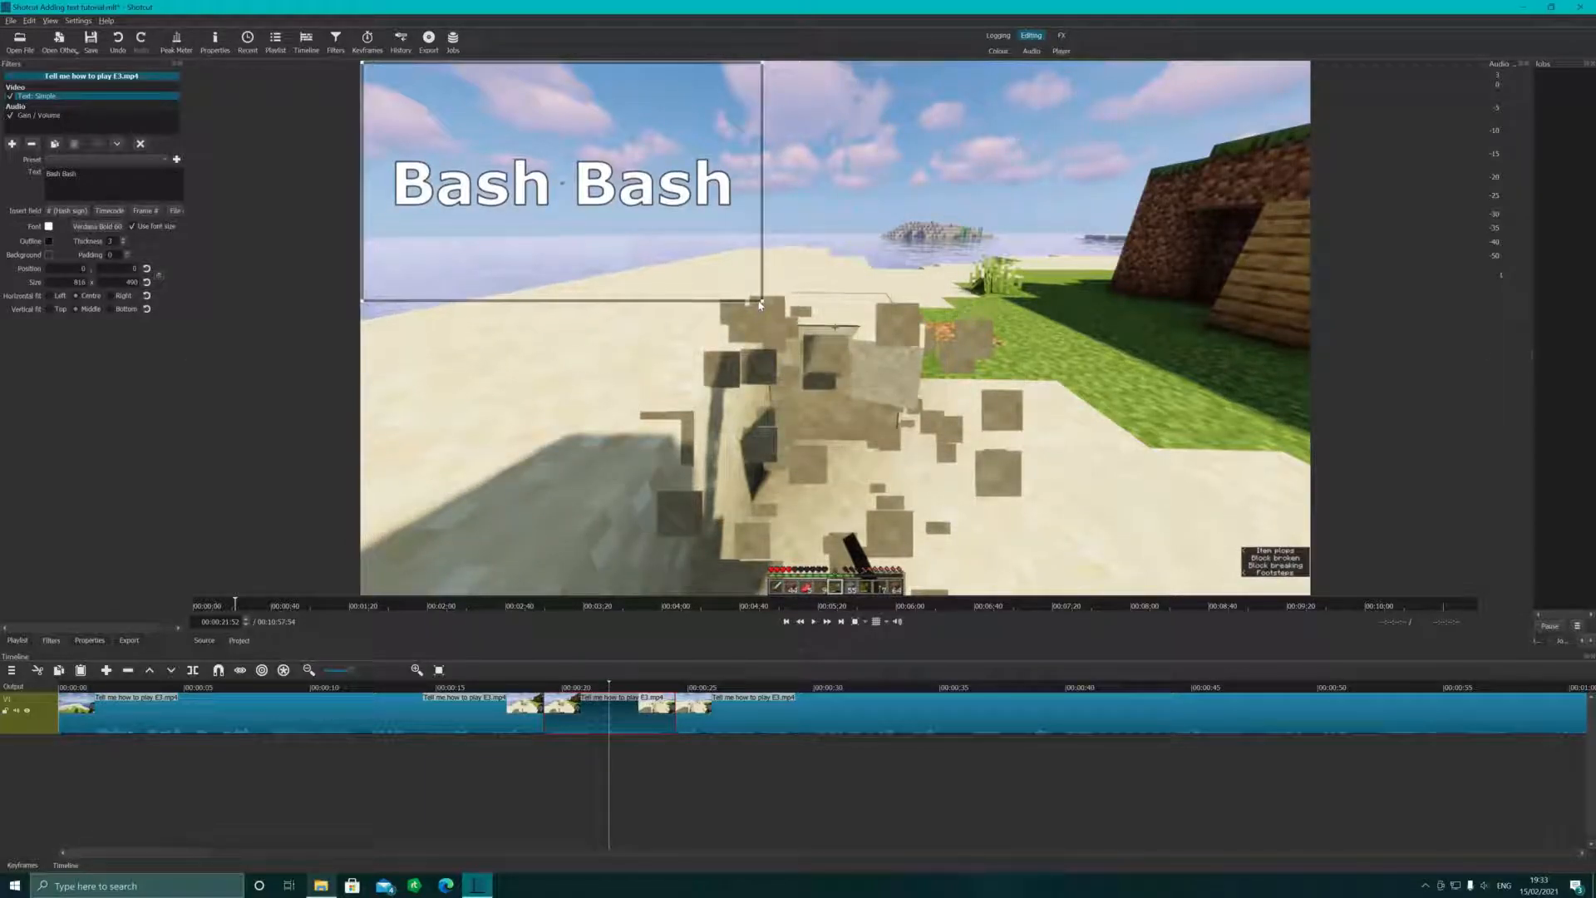
drag(567, 188, 1097, 317)
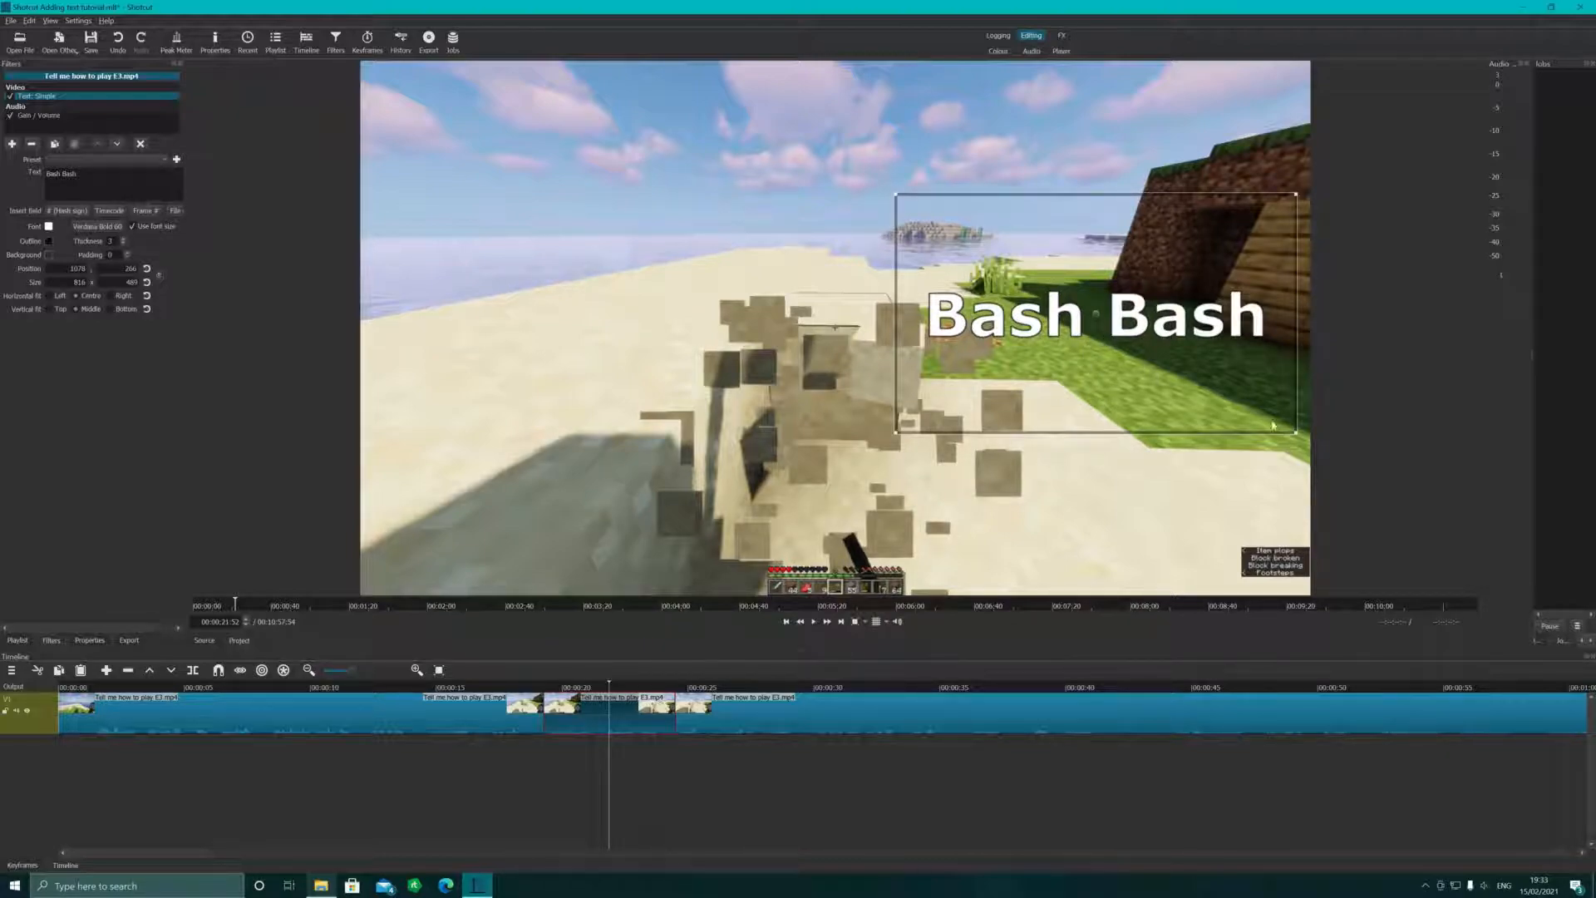
drag(1294, 432, 1225, 289)
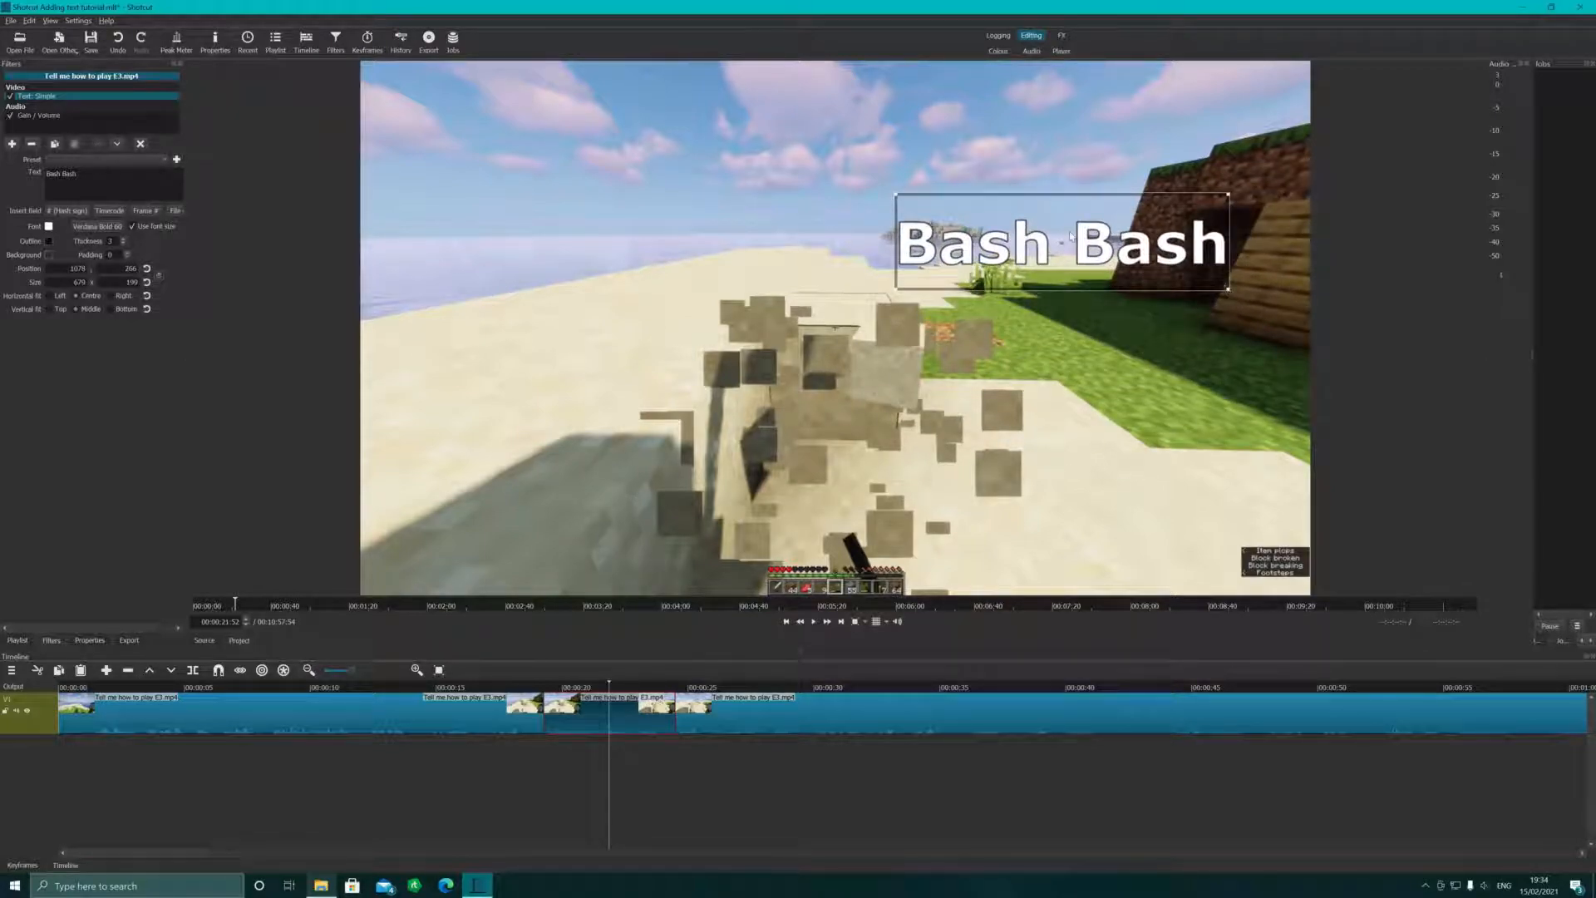
drag(1064, 253, 1022, 285)
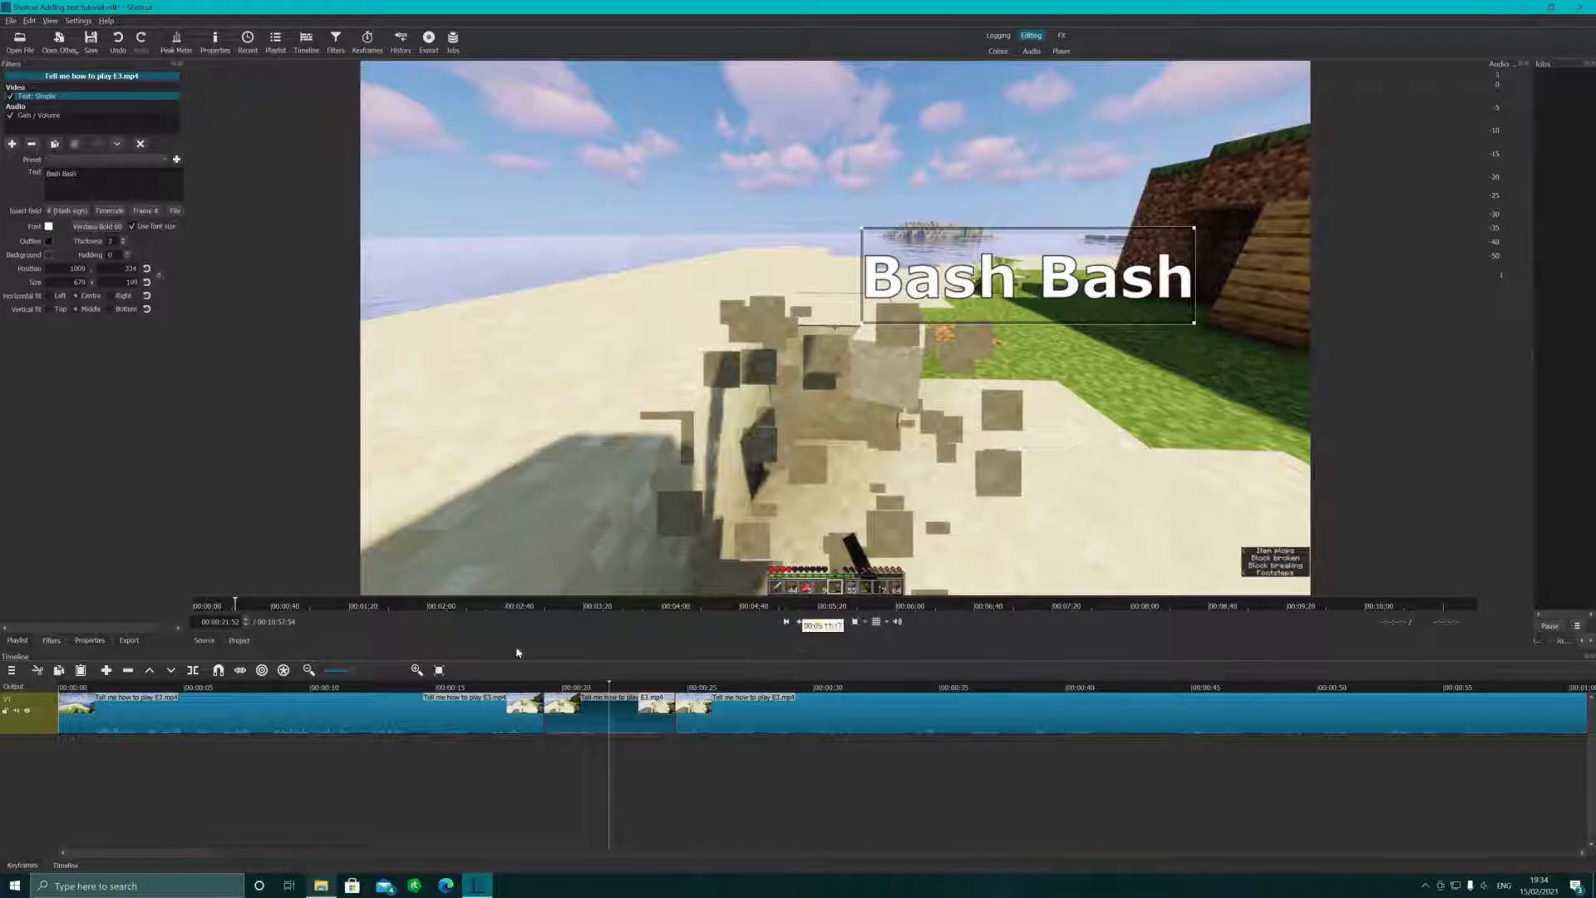
Play back the captioned section from about 16 seconds and split the last clip at 00:00:29:19.
click(474, 688)
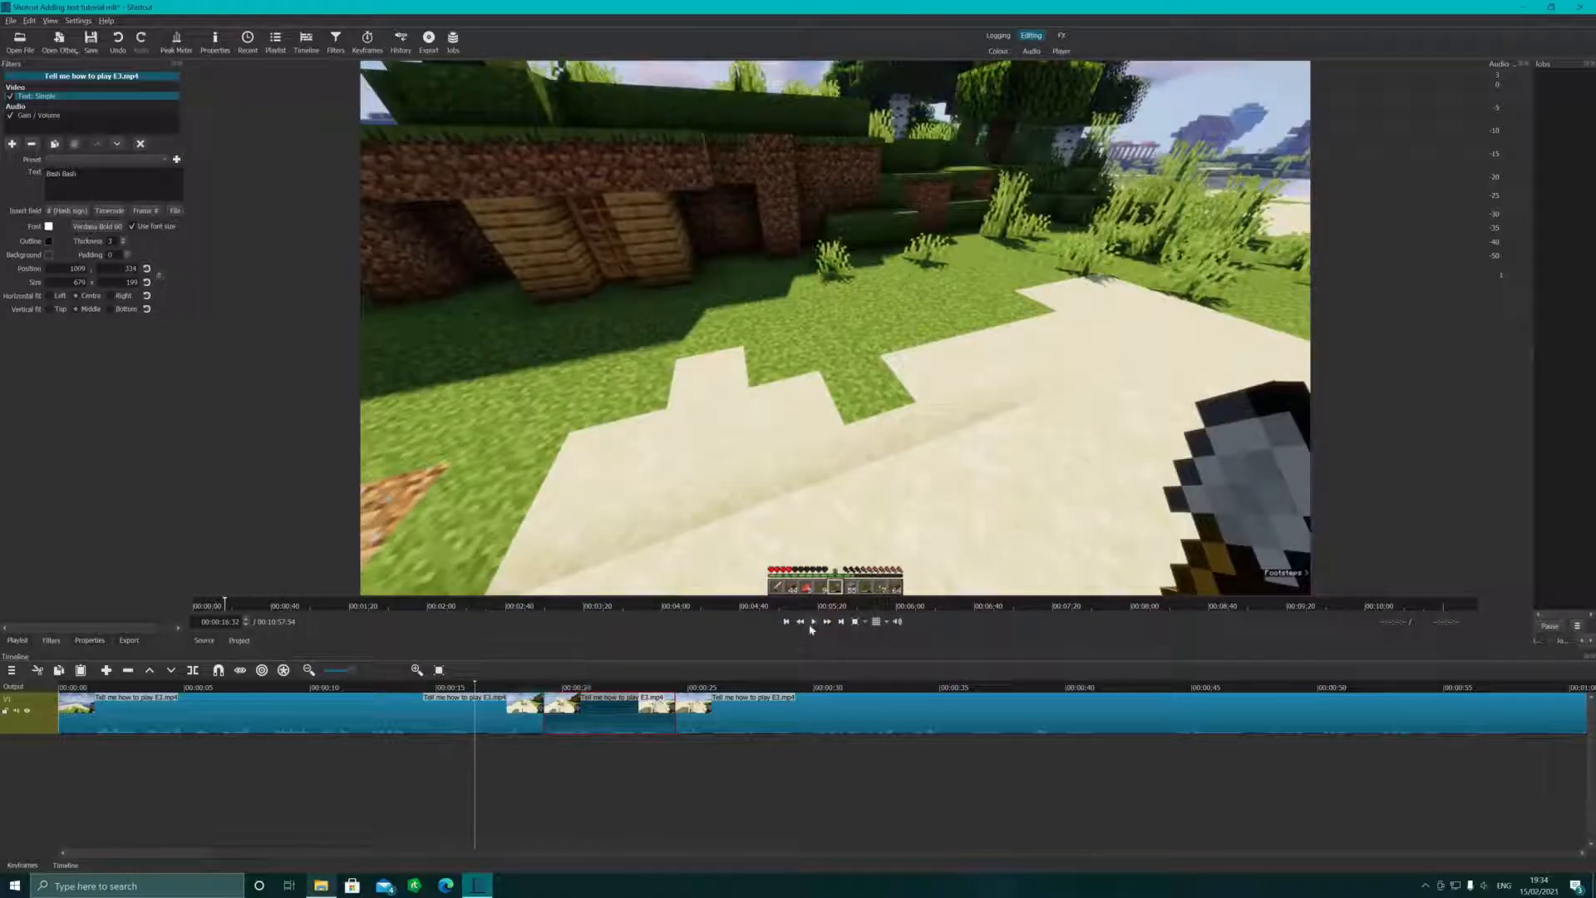
click(814, 623)
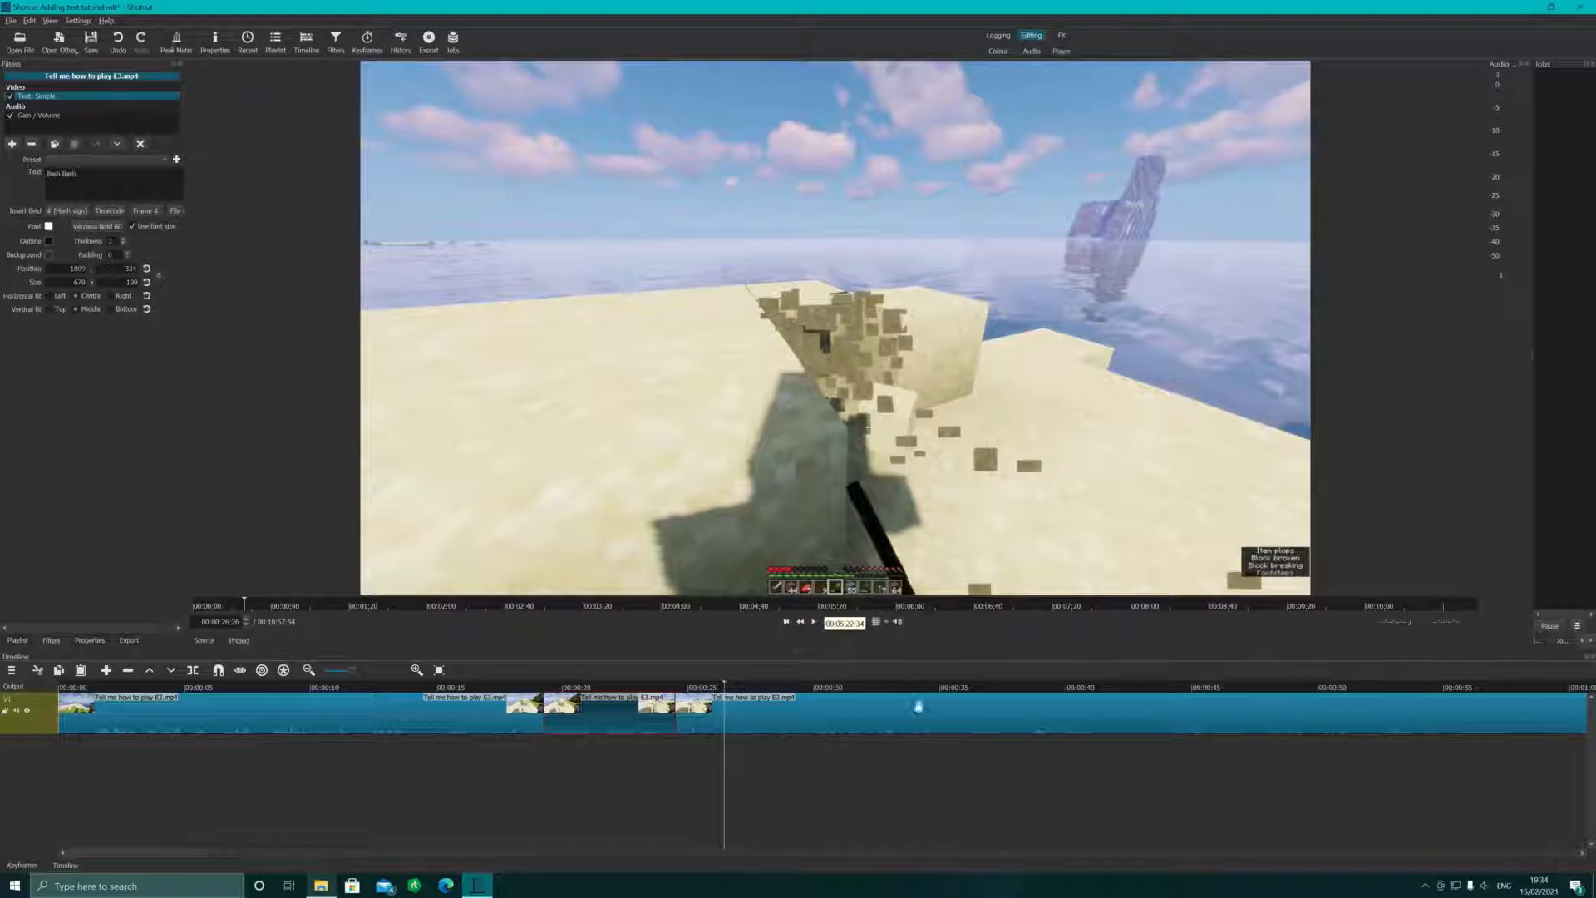
drag(726, 685, 797, 686)
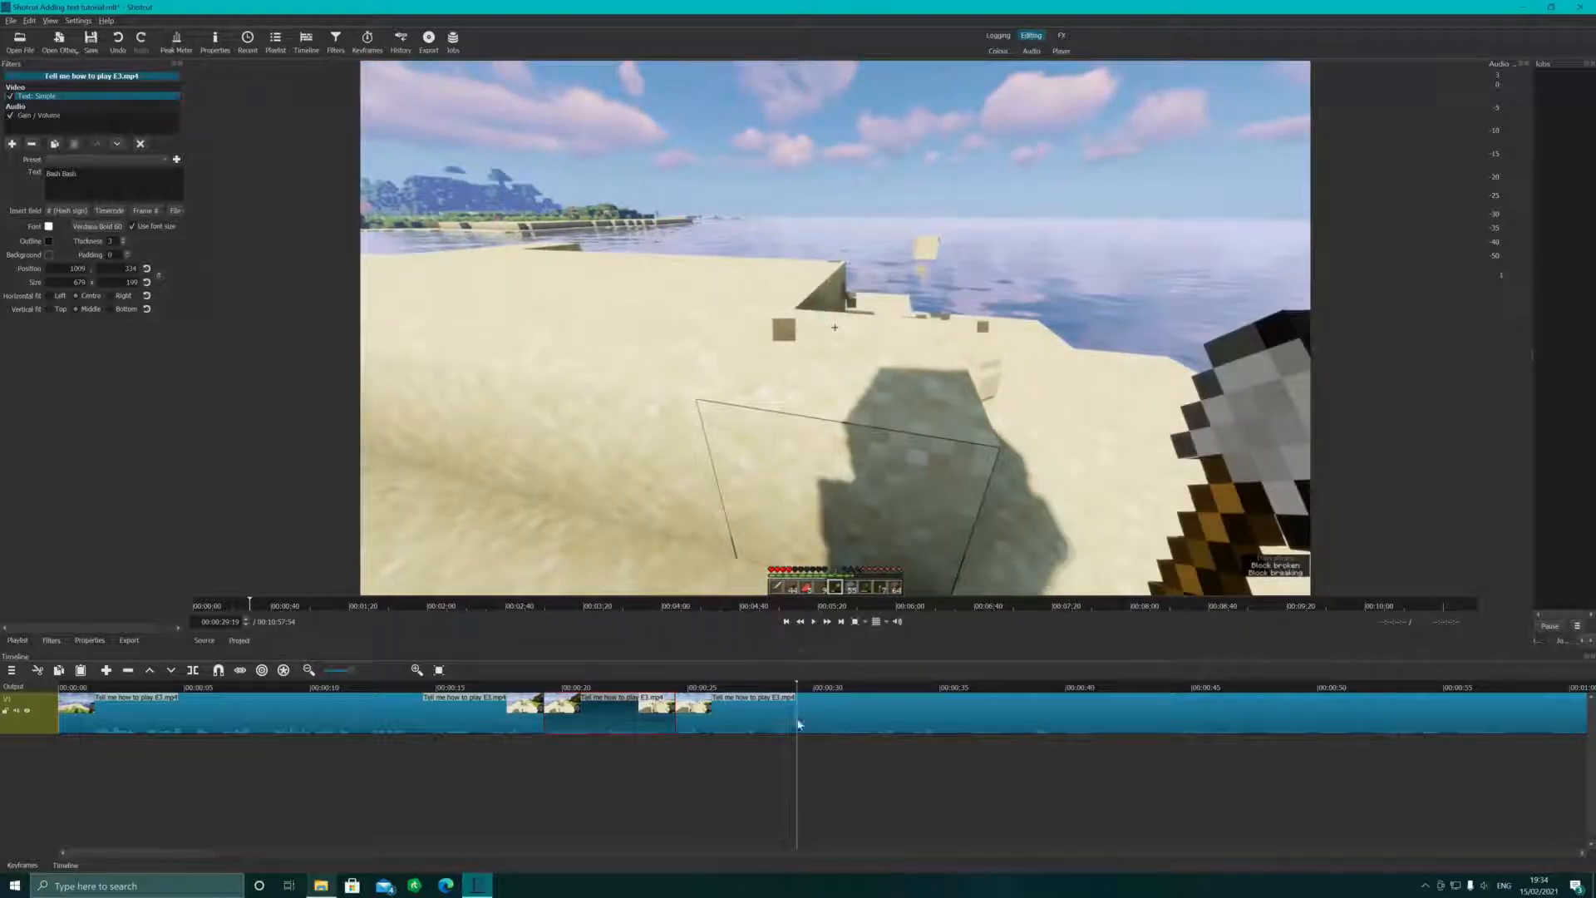
right_click(796, 718)
click(826, 769)
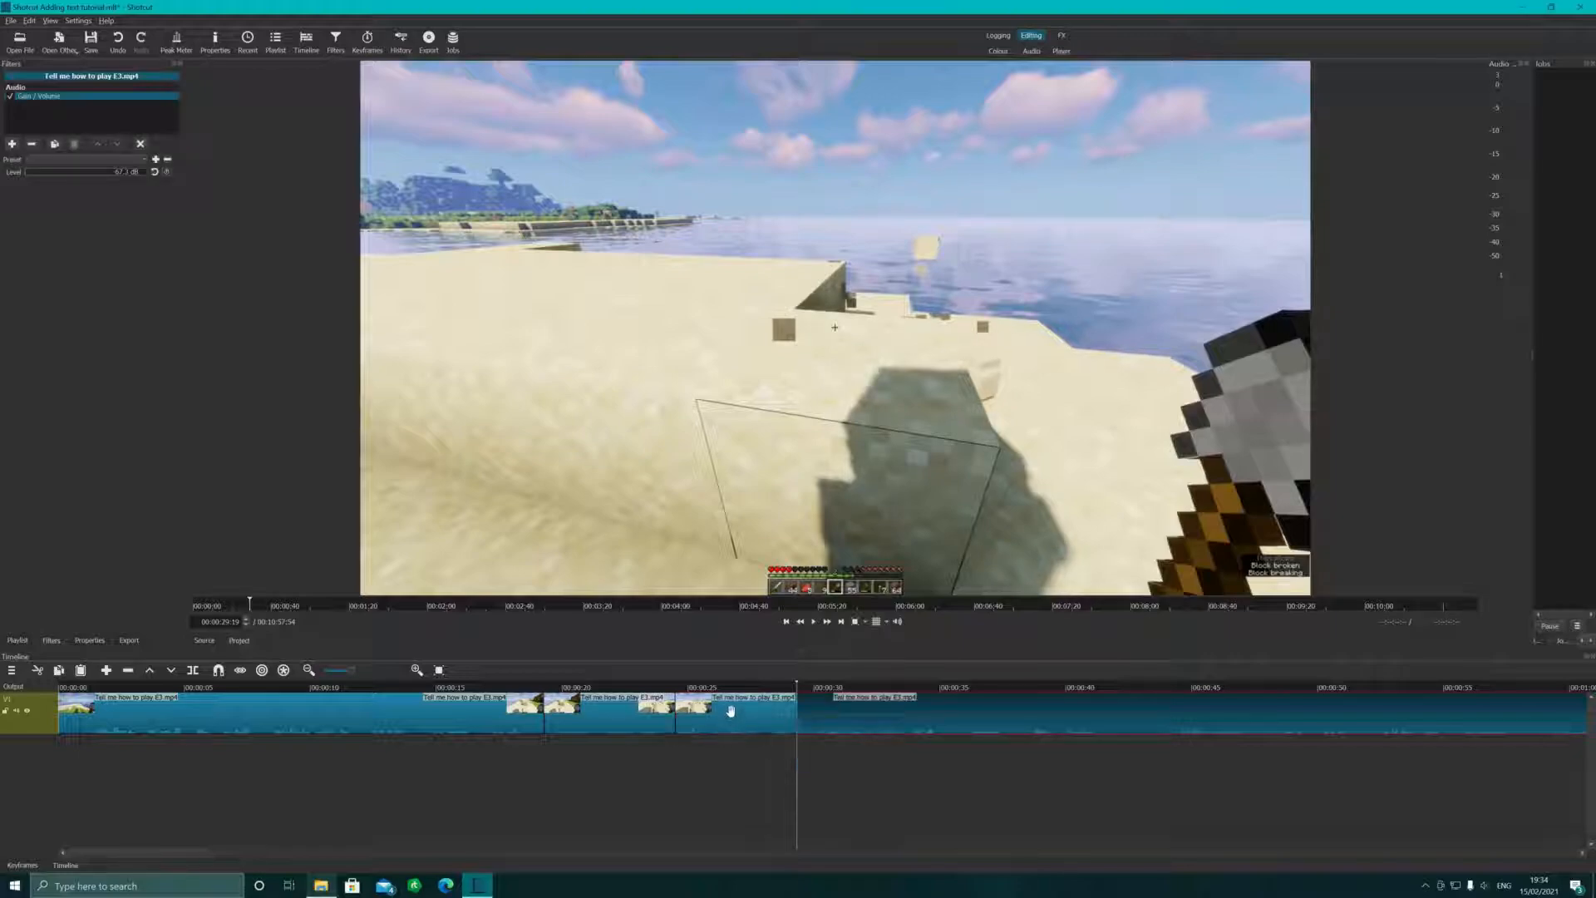
Add a Text: Simple filter to the clip ending at 00:00:29:19 and set its text to "Bash Bash".
click(732, 720)
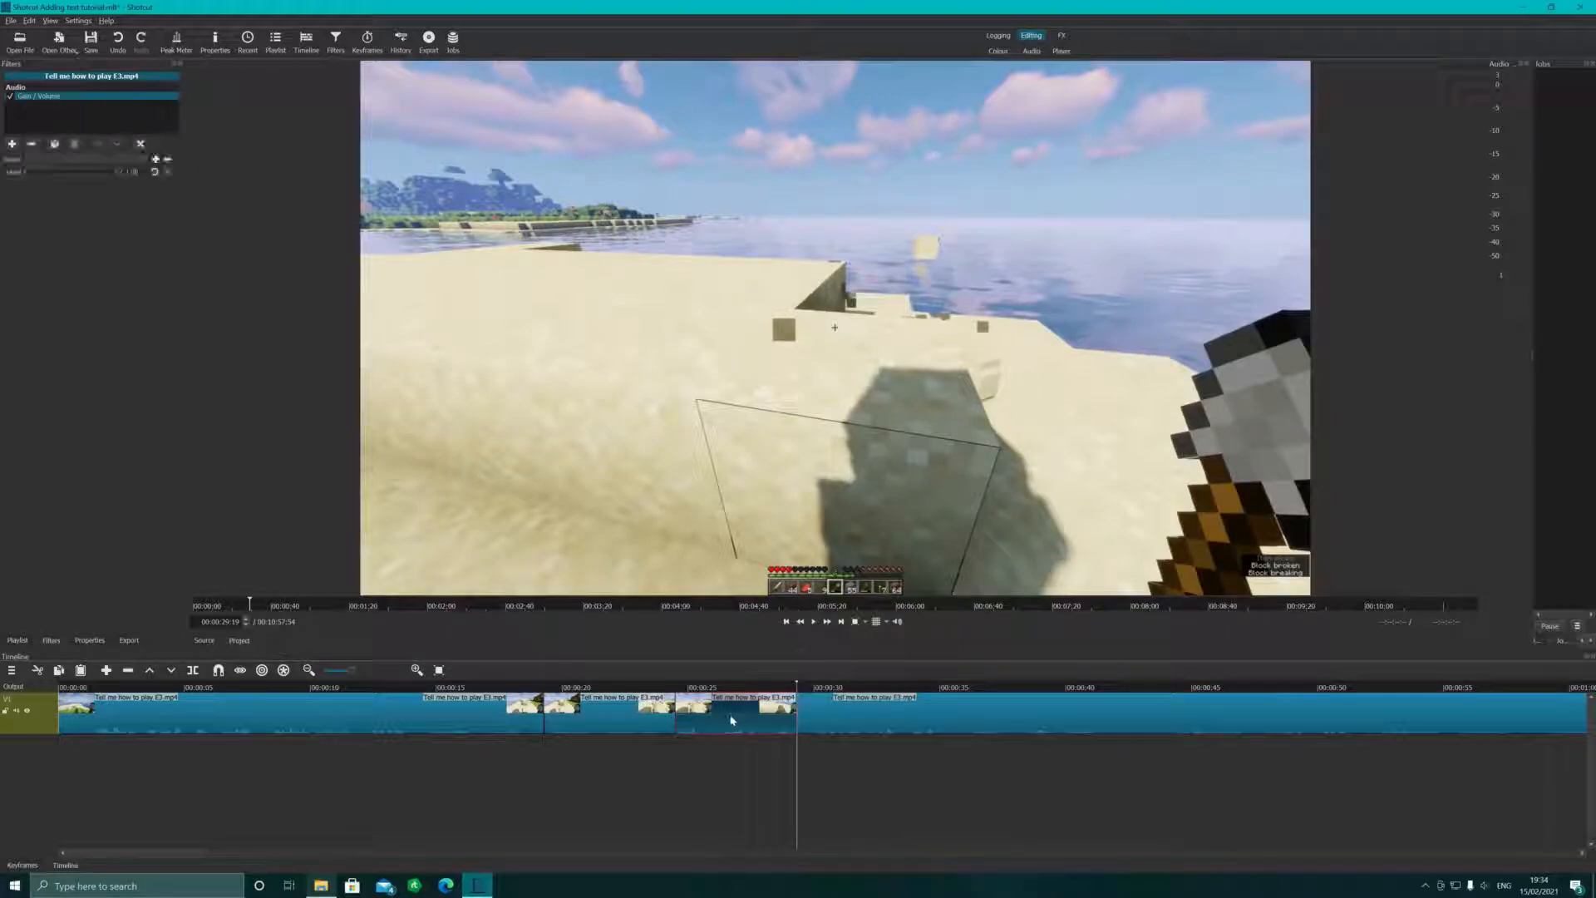
click(11, 145)
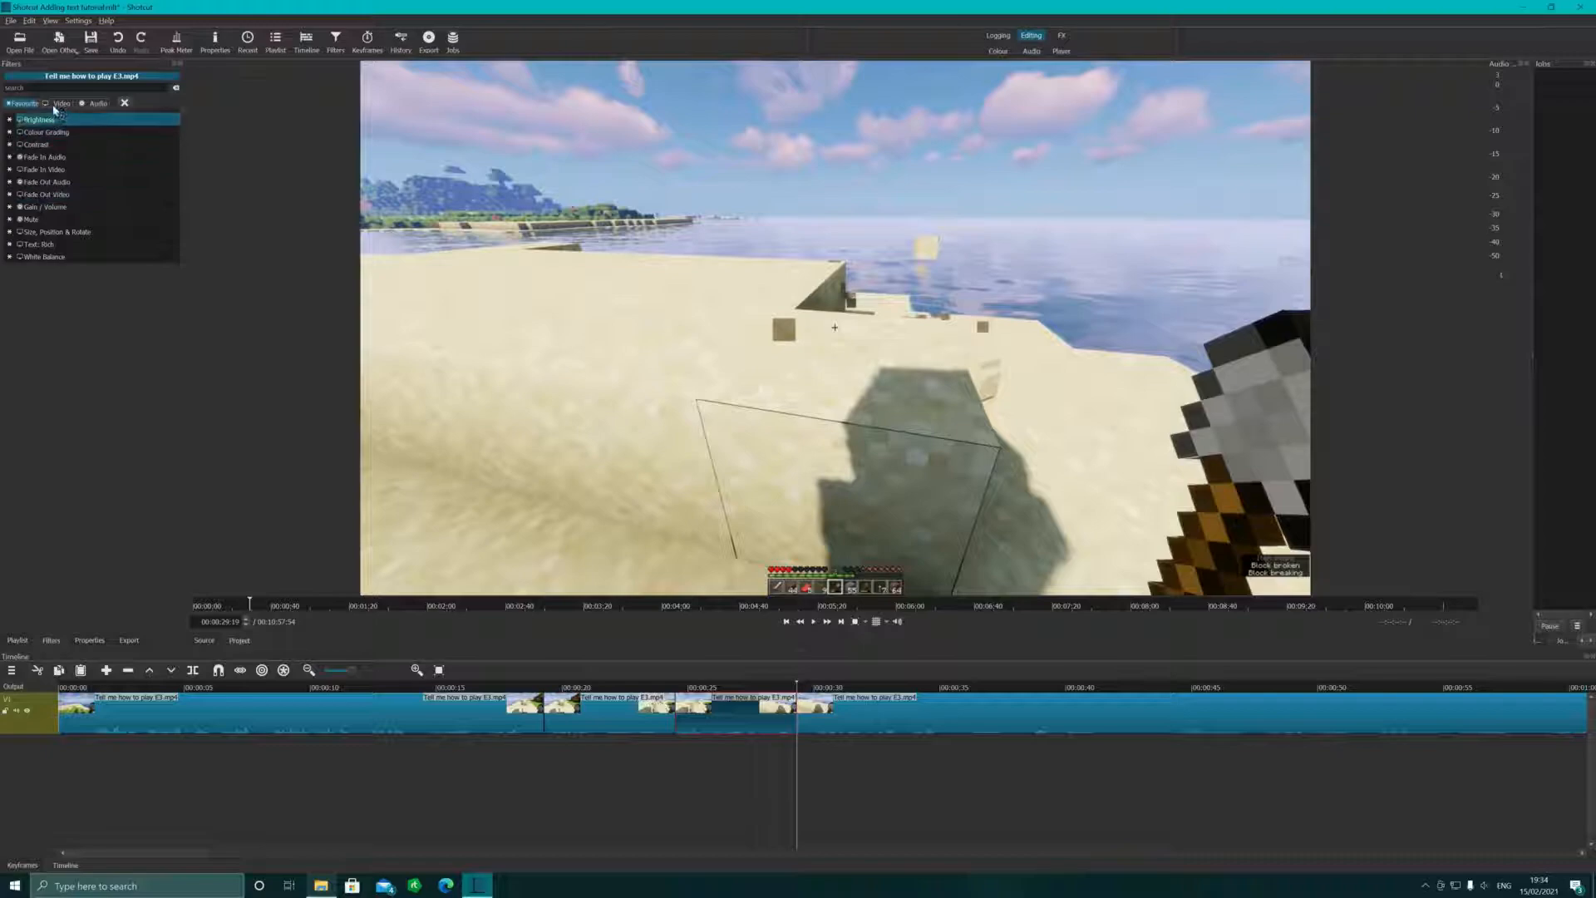
text(text)
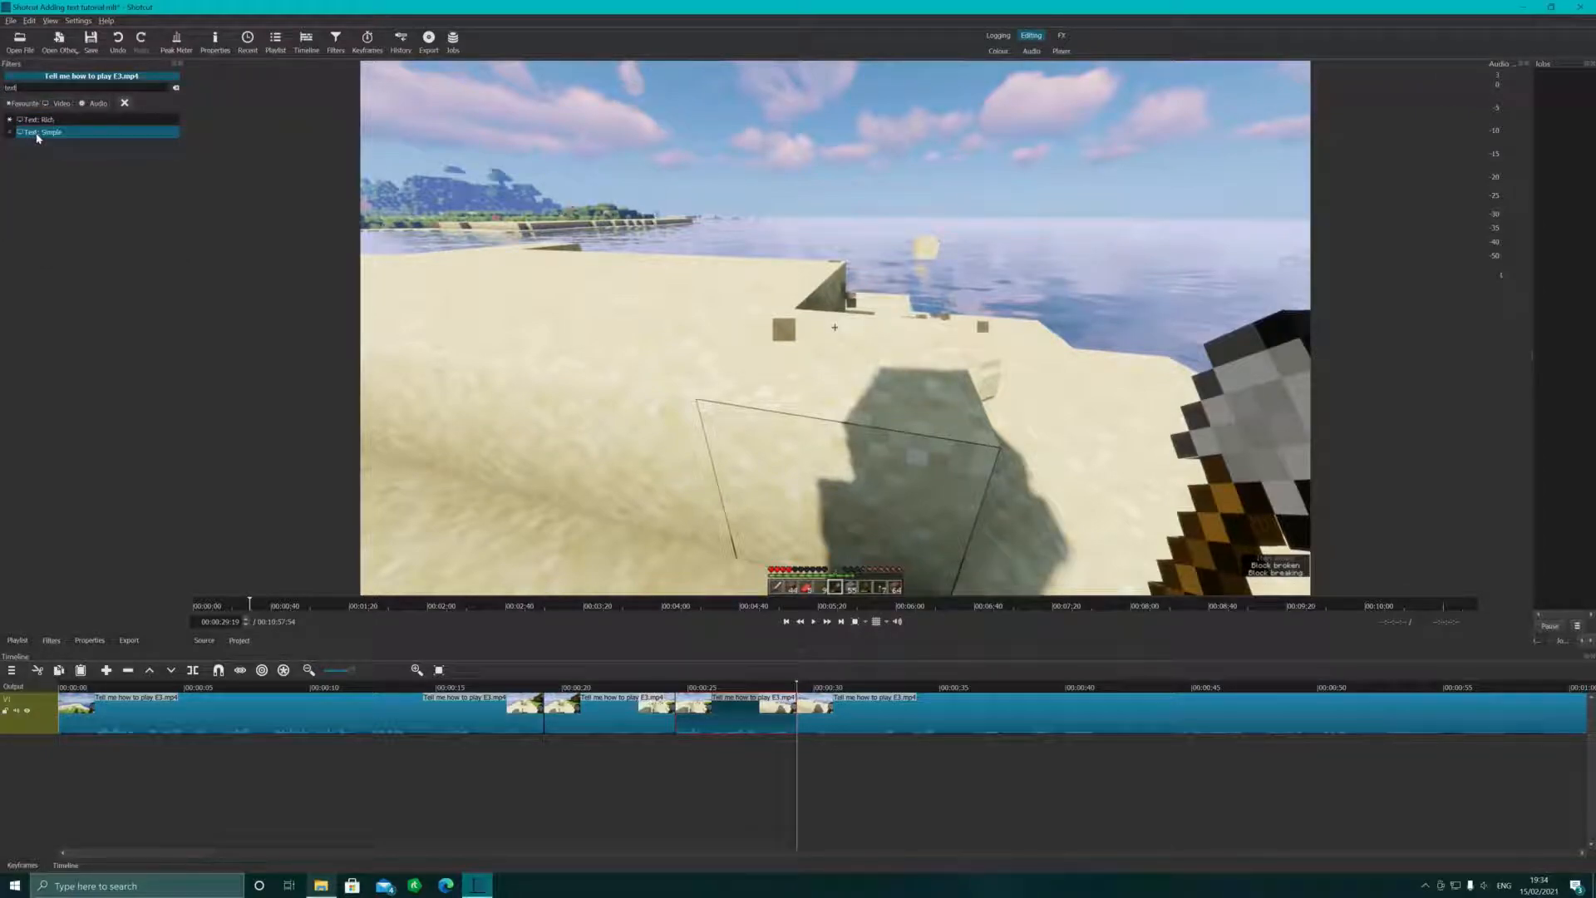
click(36, 133)
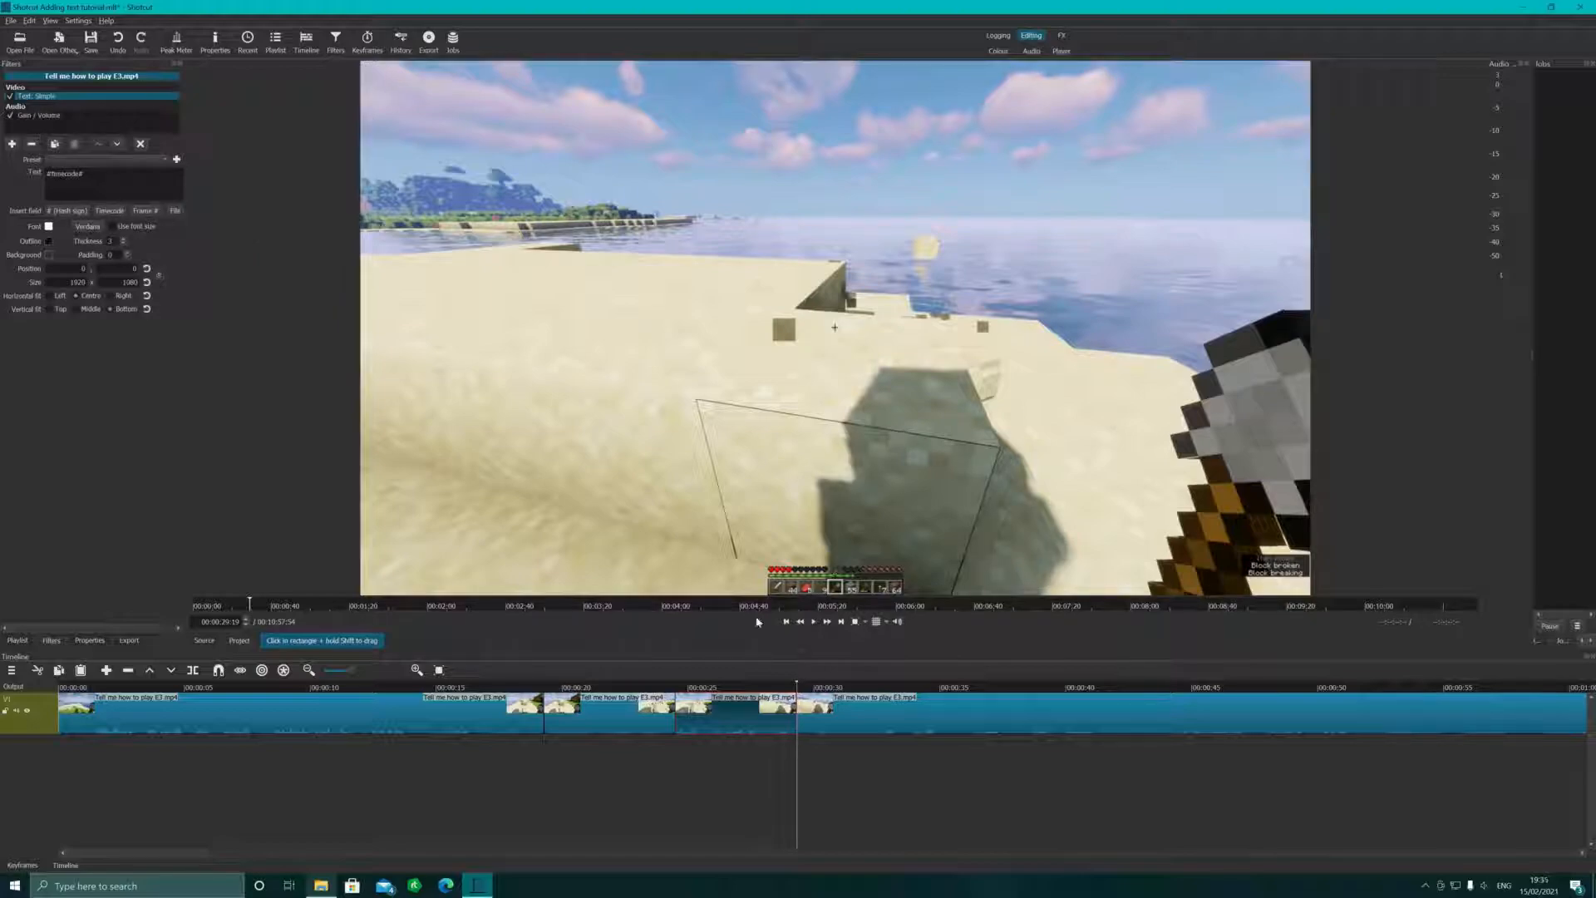
click(733, 688)
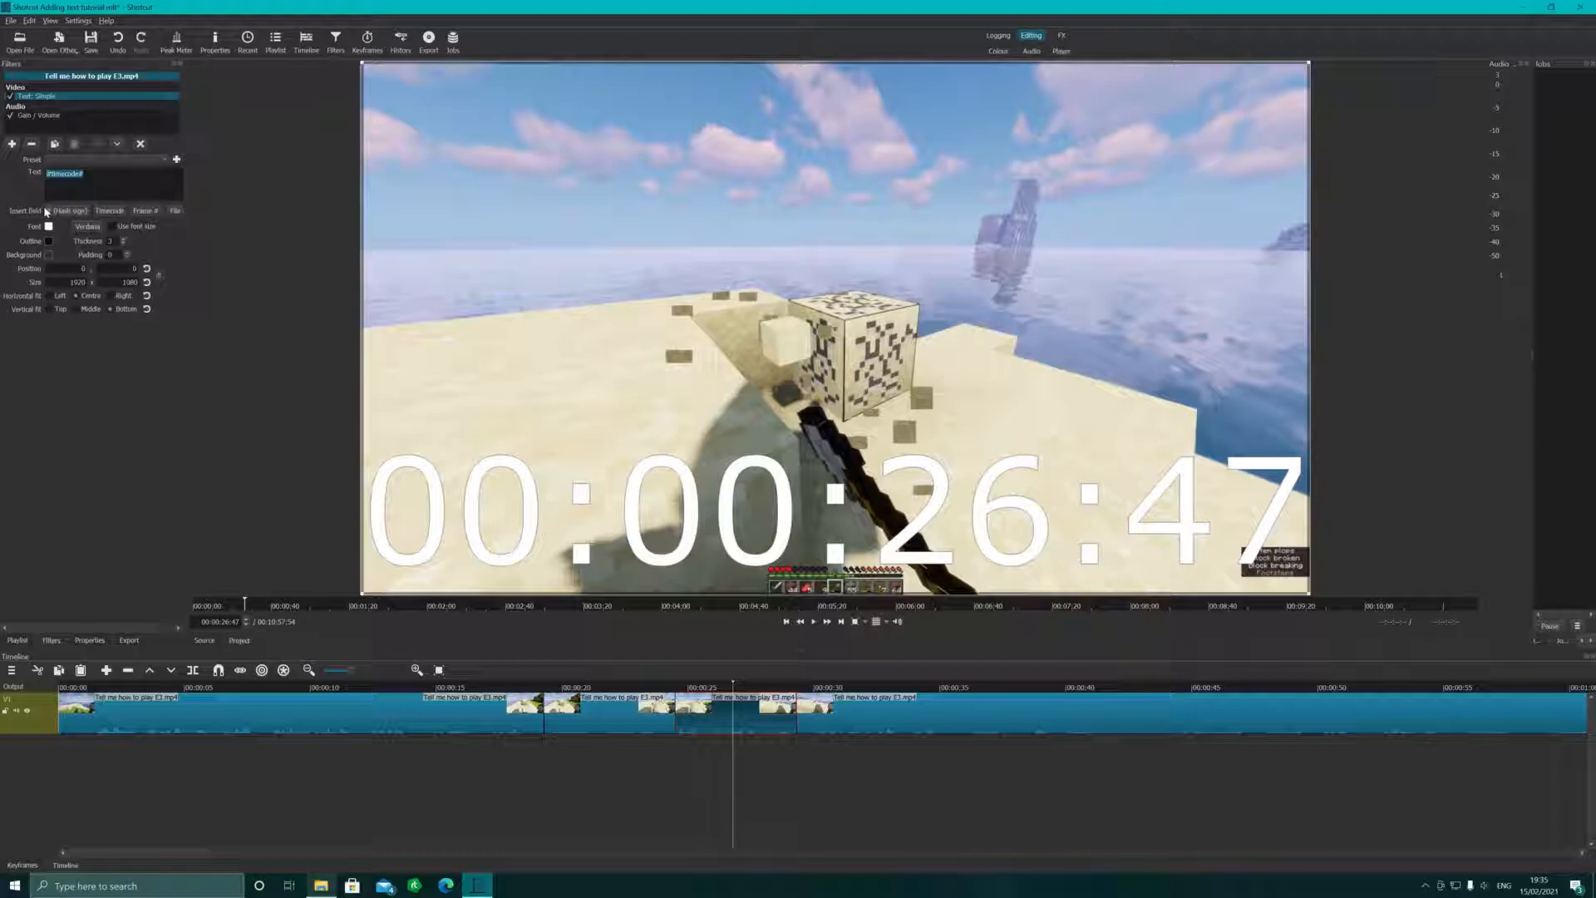
text(Bash Ba)
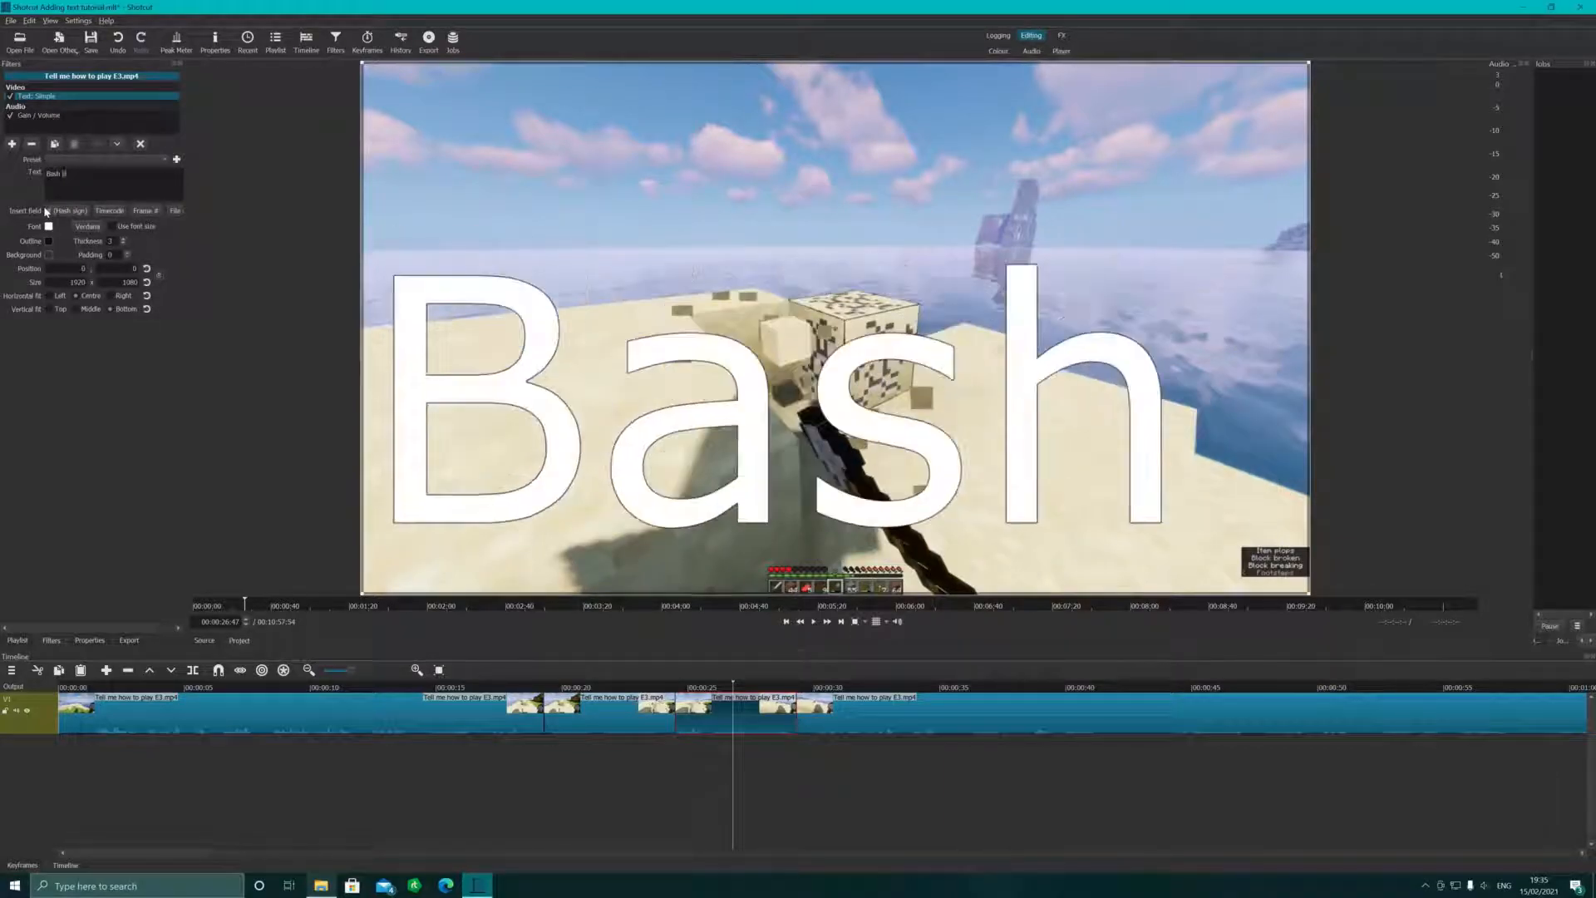
text(sh)
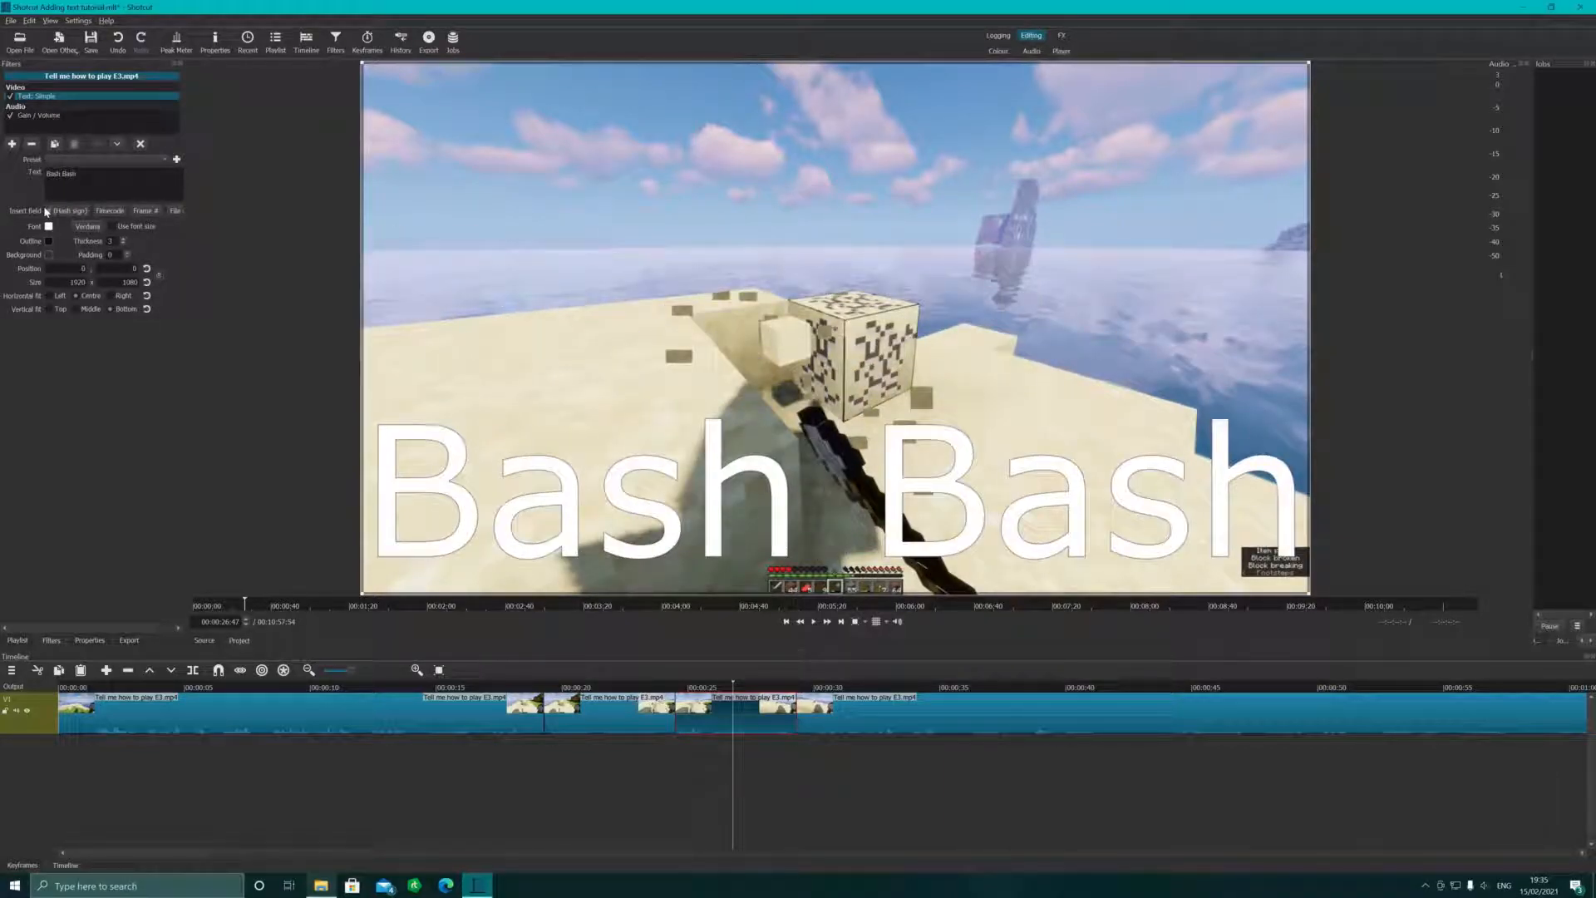
Enable the custom font size for the "Bash Bash" caption and set its font to Verdana Bold, size 60.
click(103, 228)
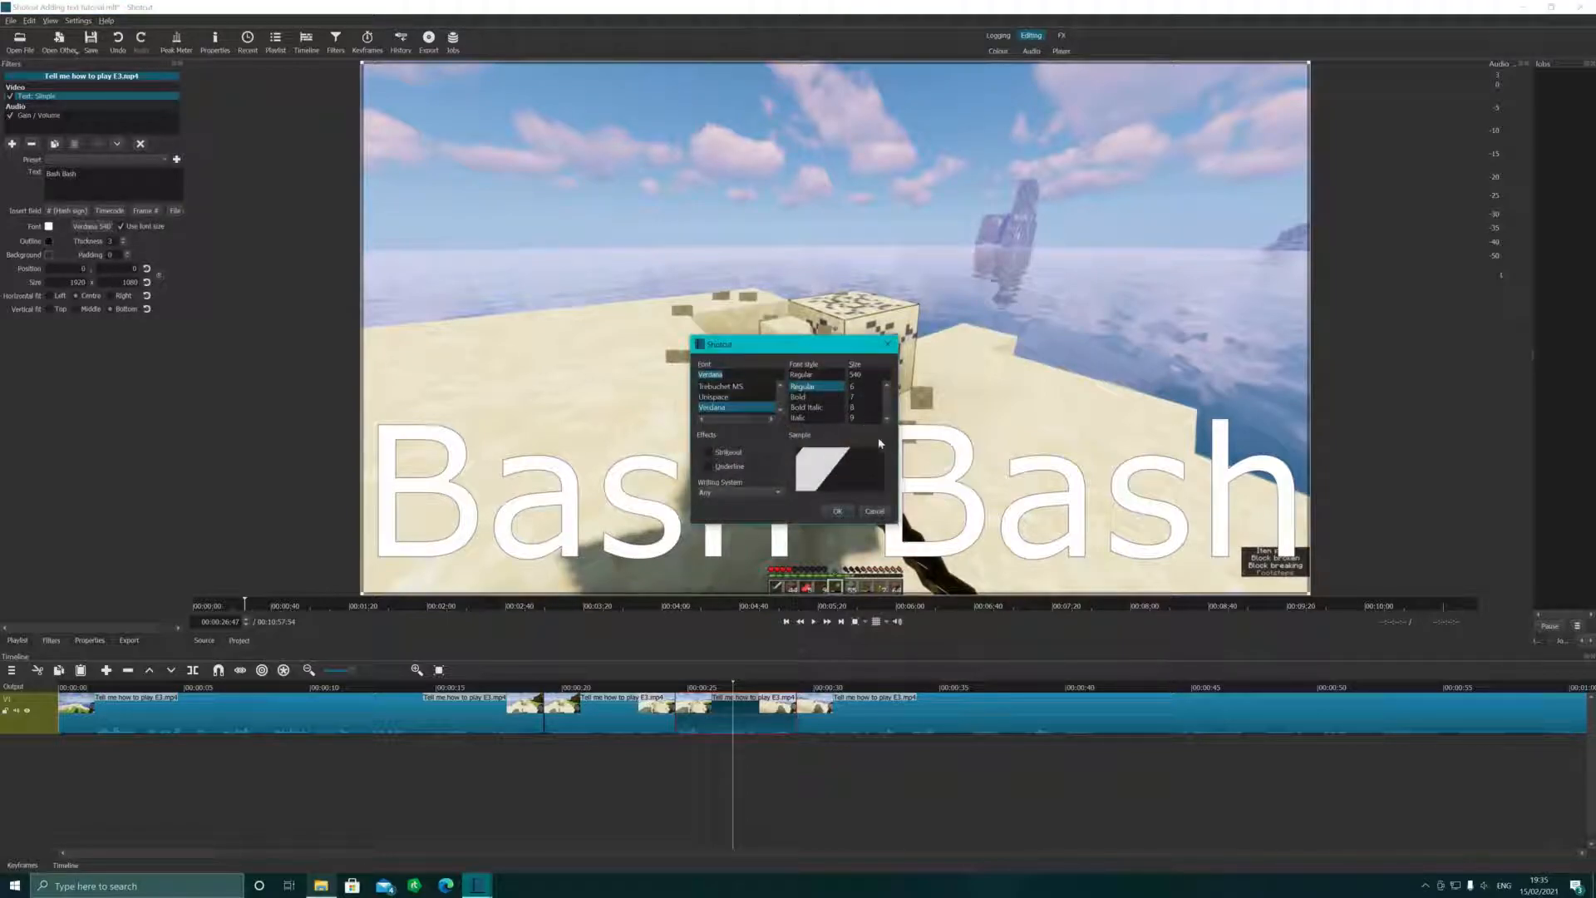
click(800, 397)
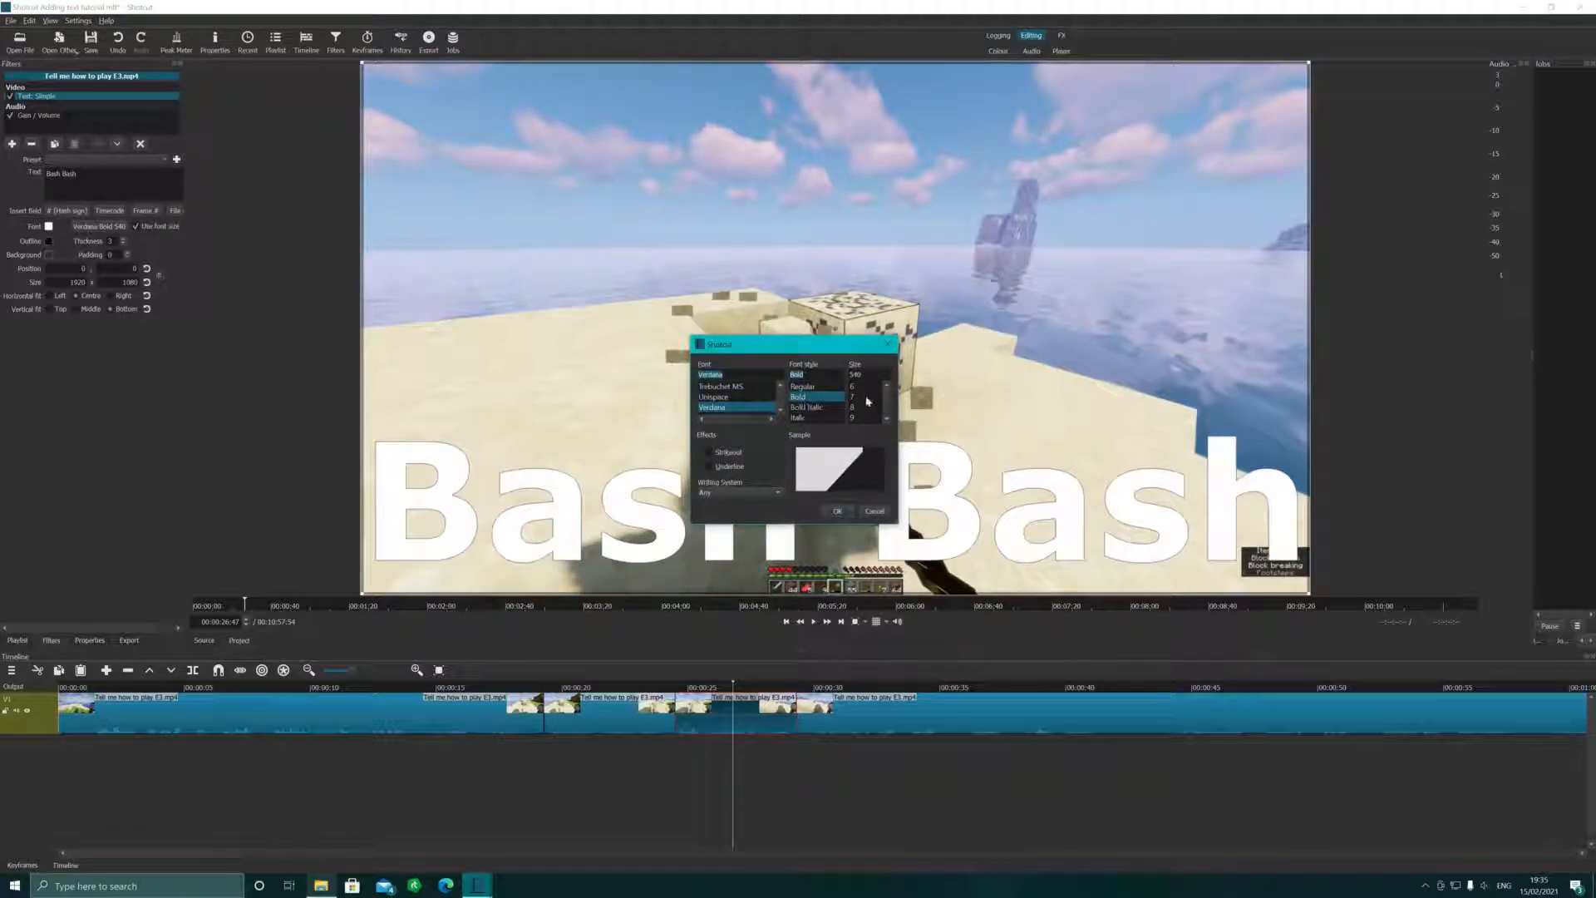
text(50)
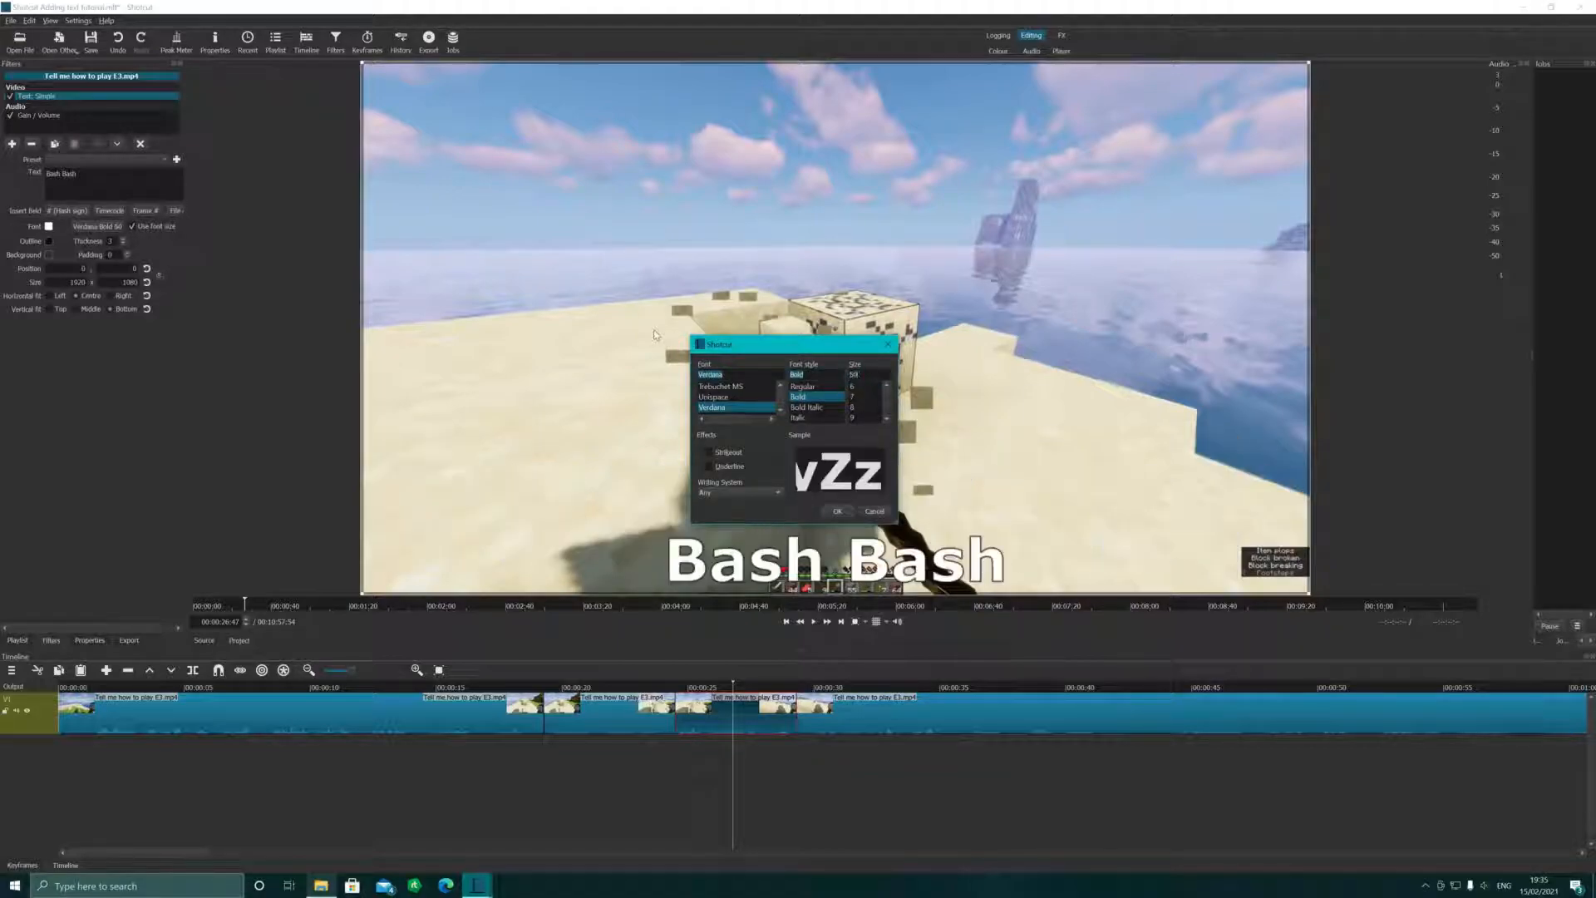
click(836, 511)
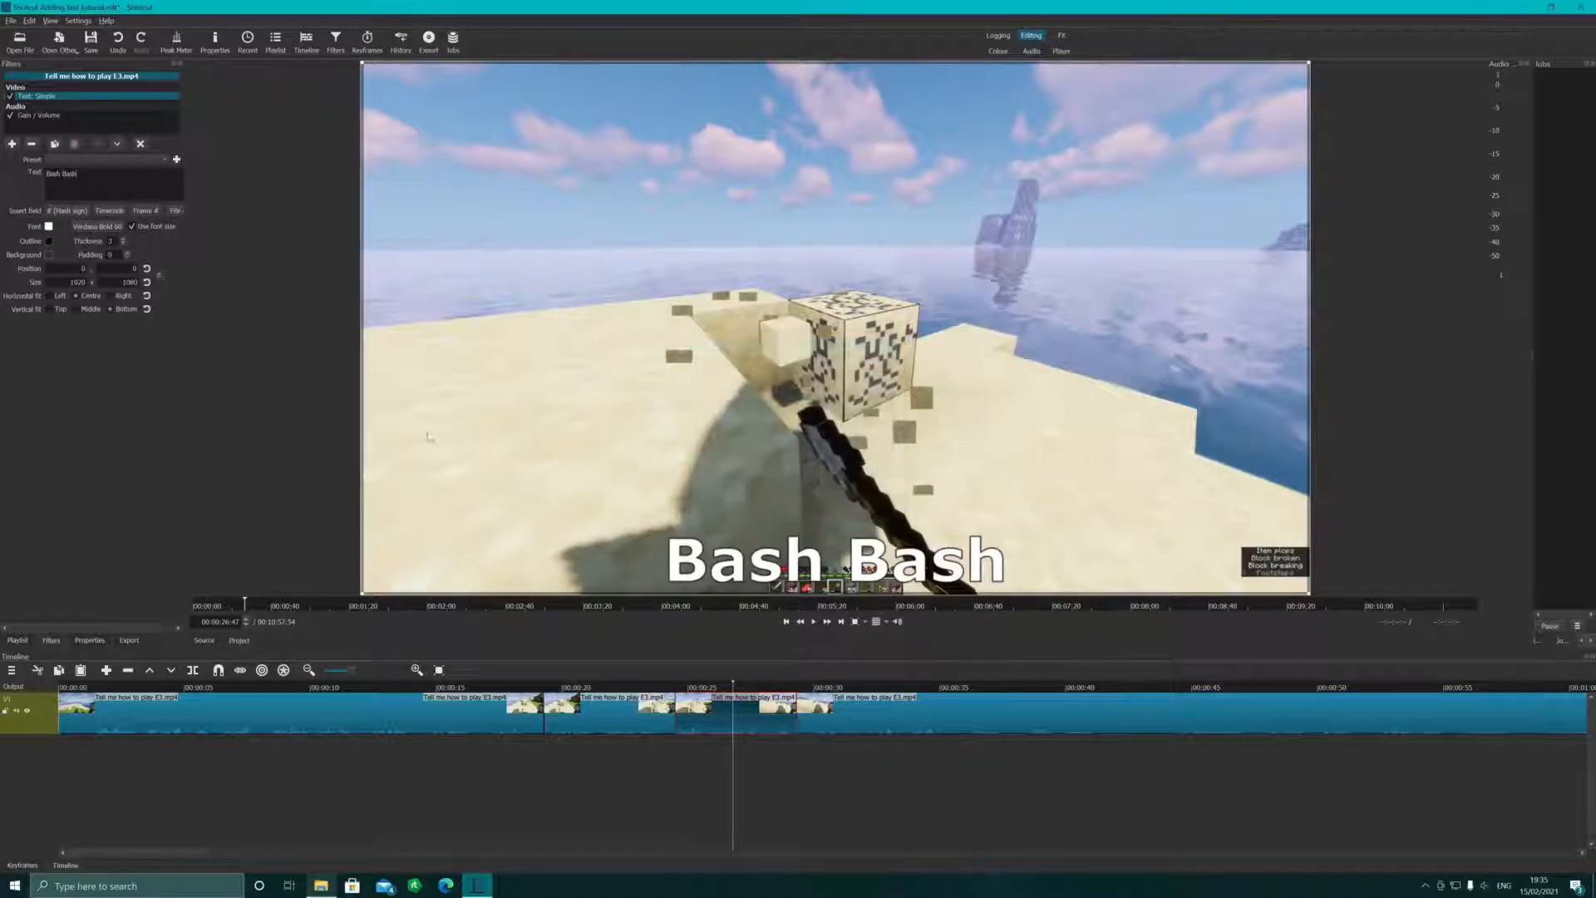
Set the "Bash Bash" caption's vertical fit to Middle and try right and left horizontal fits, finishing with Centre.
click(76, 309)
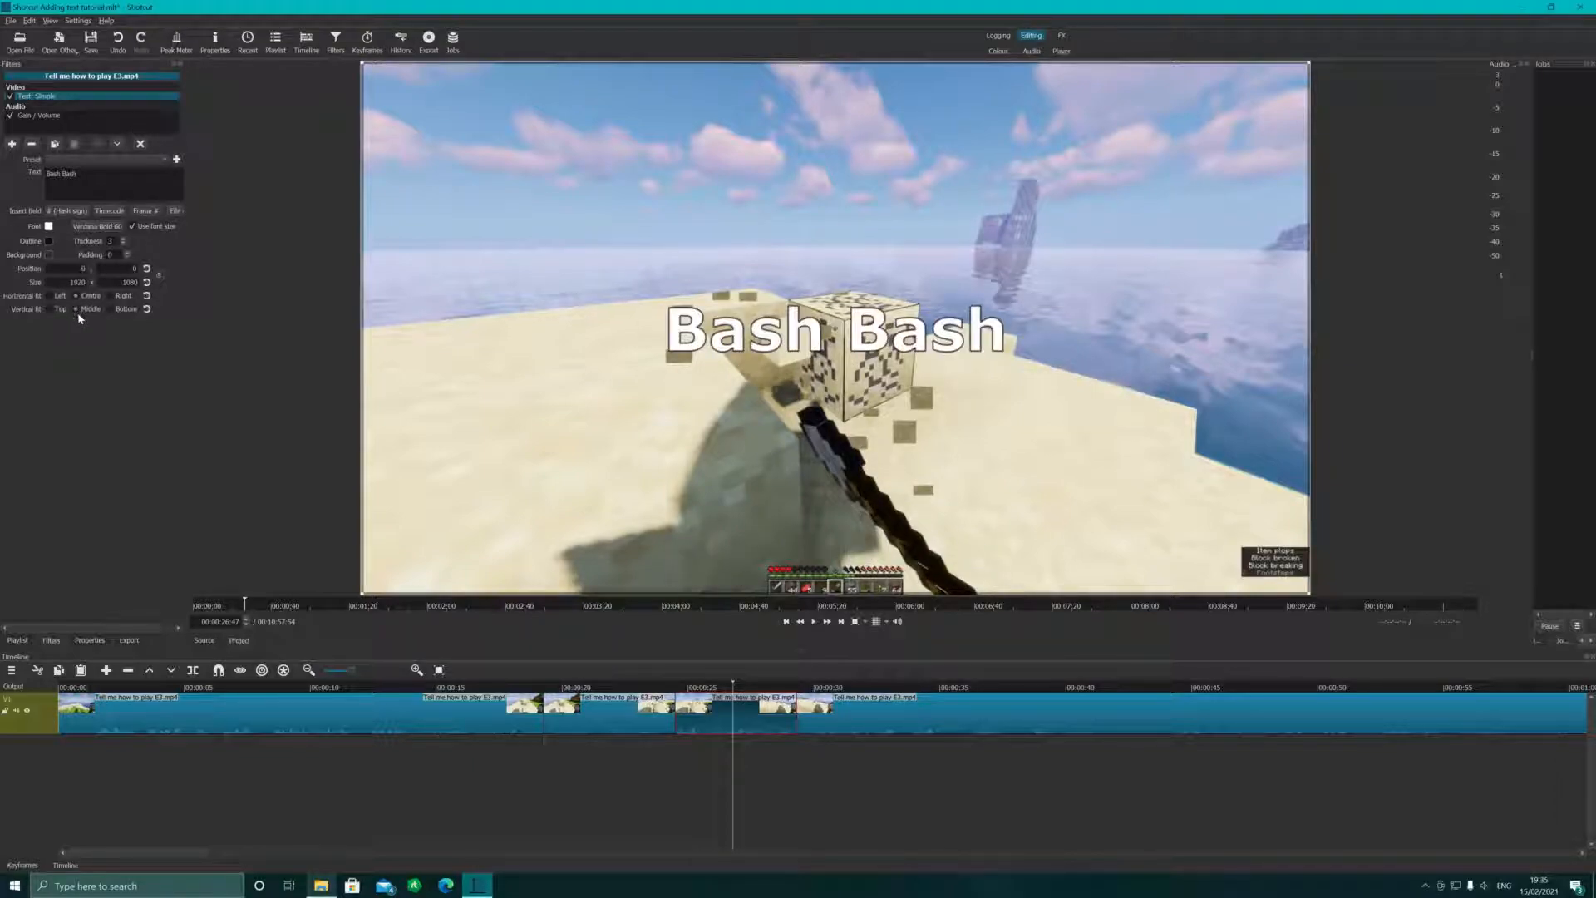
click(111, 296)
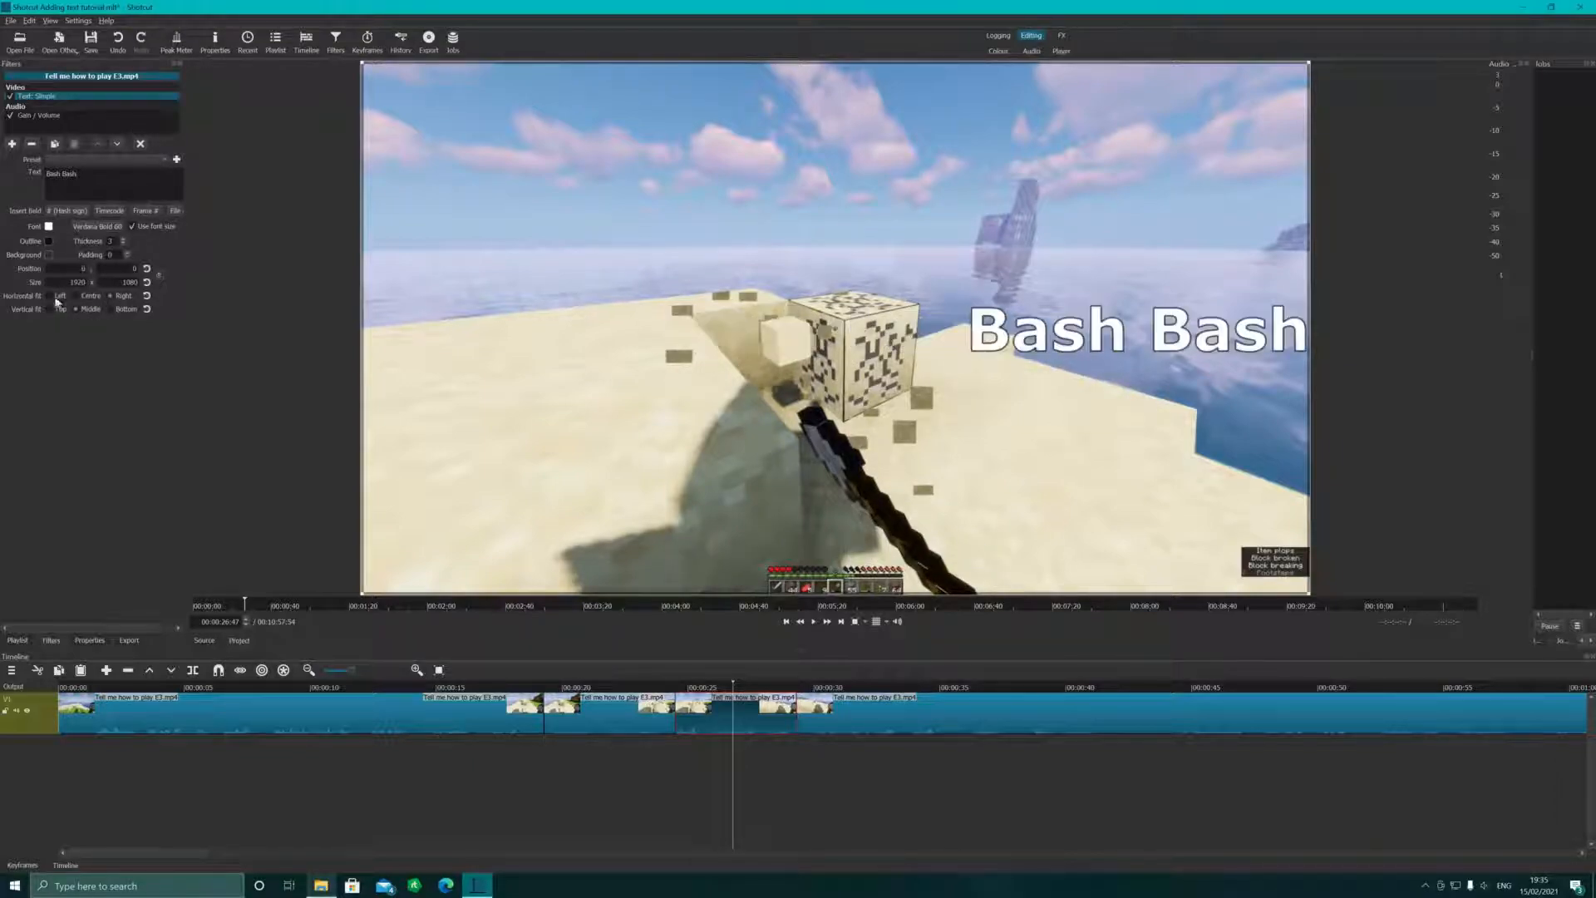
click(53, 298)
click(75, 297)
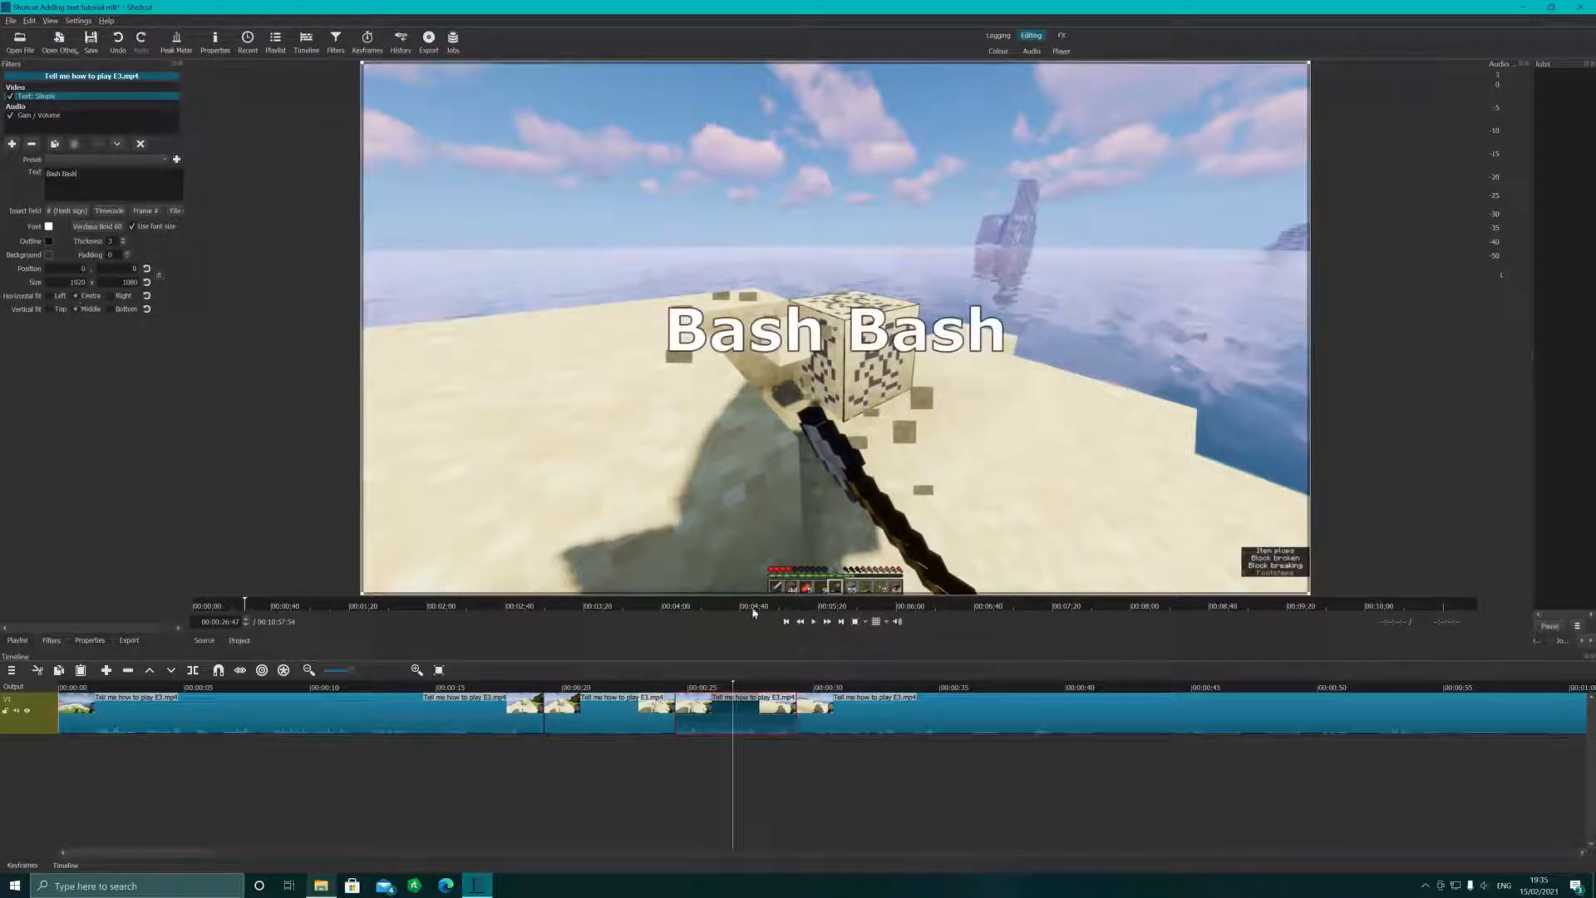
Play back the captioned sections from about 16 seconds and review the footage from about 38 seconds for the next caption.
click(469, 686)
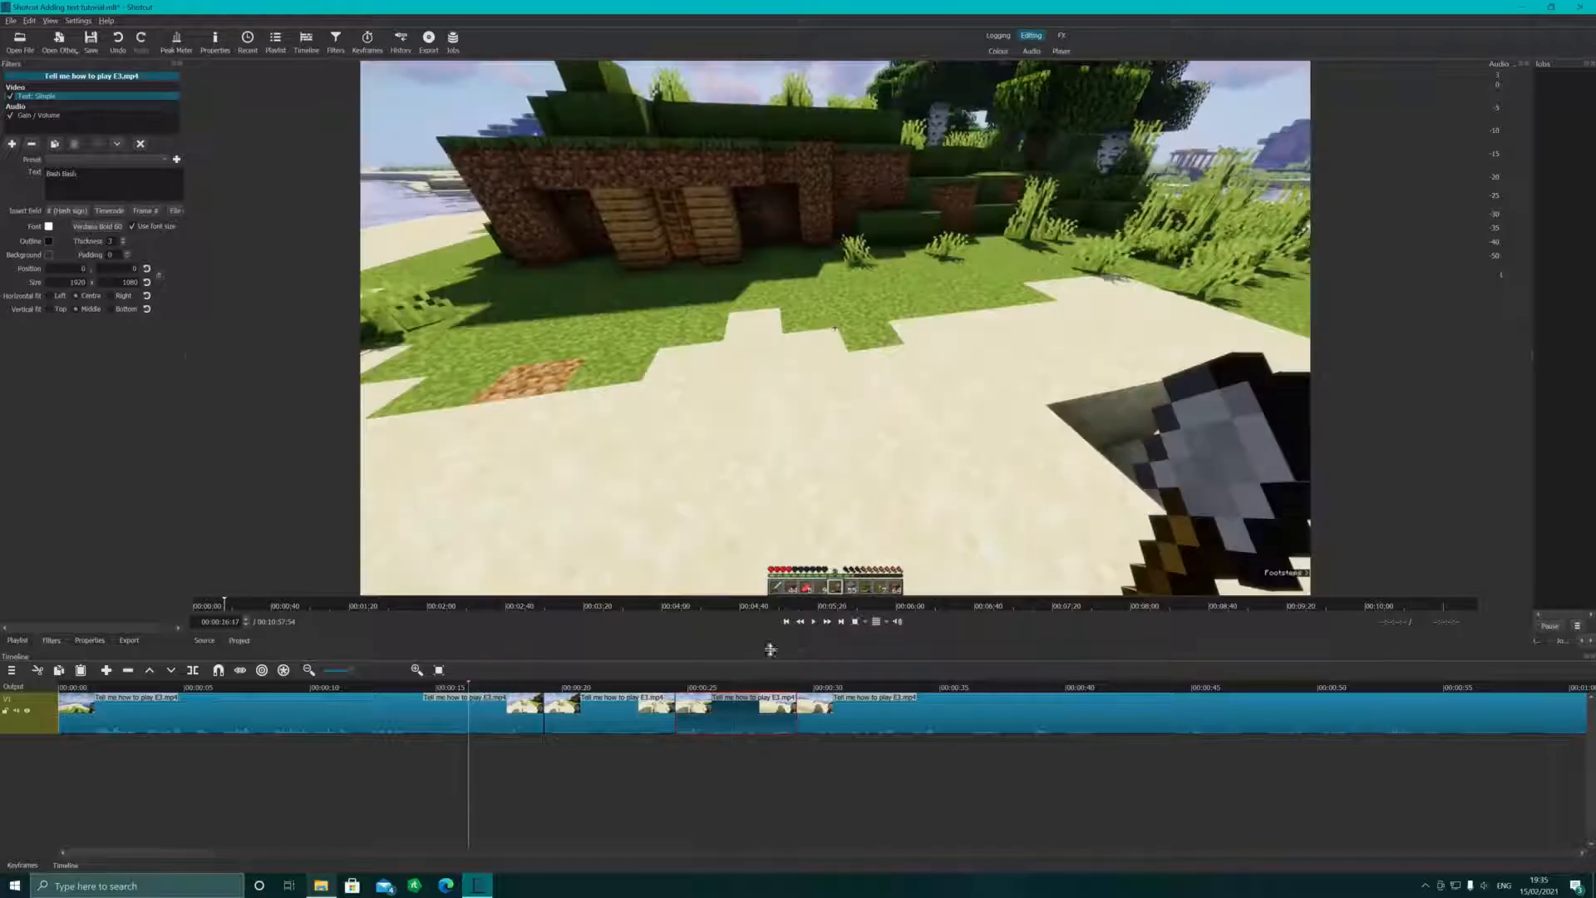
click(814, 621)
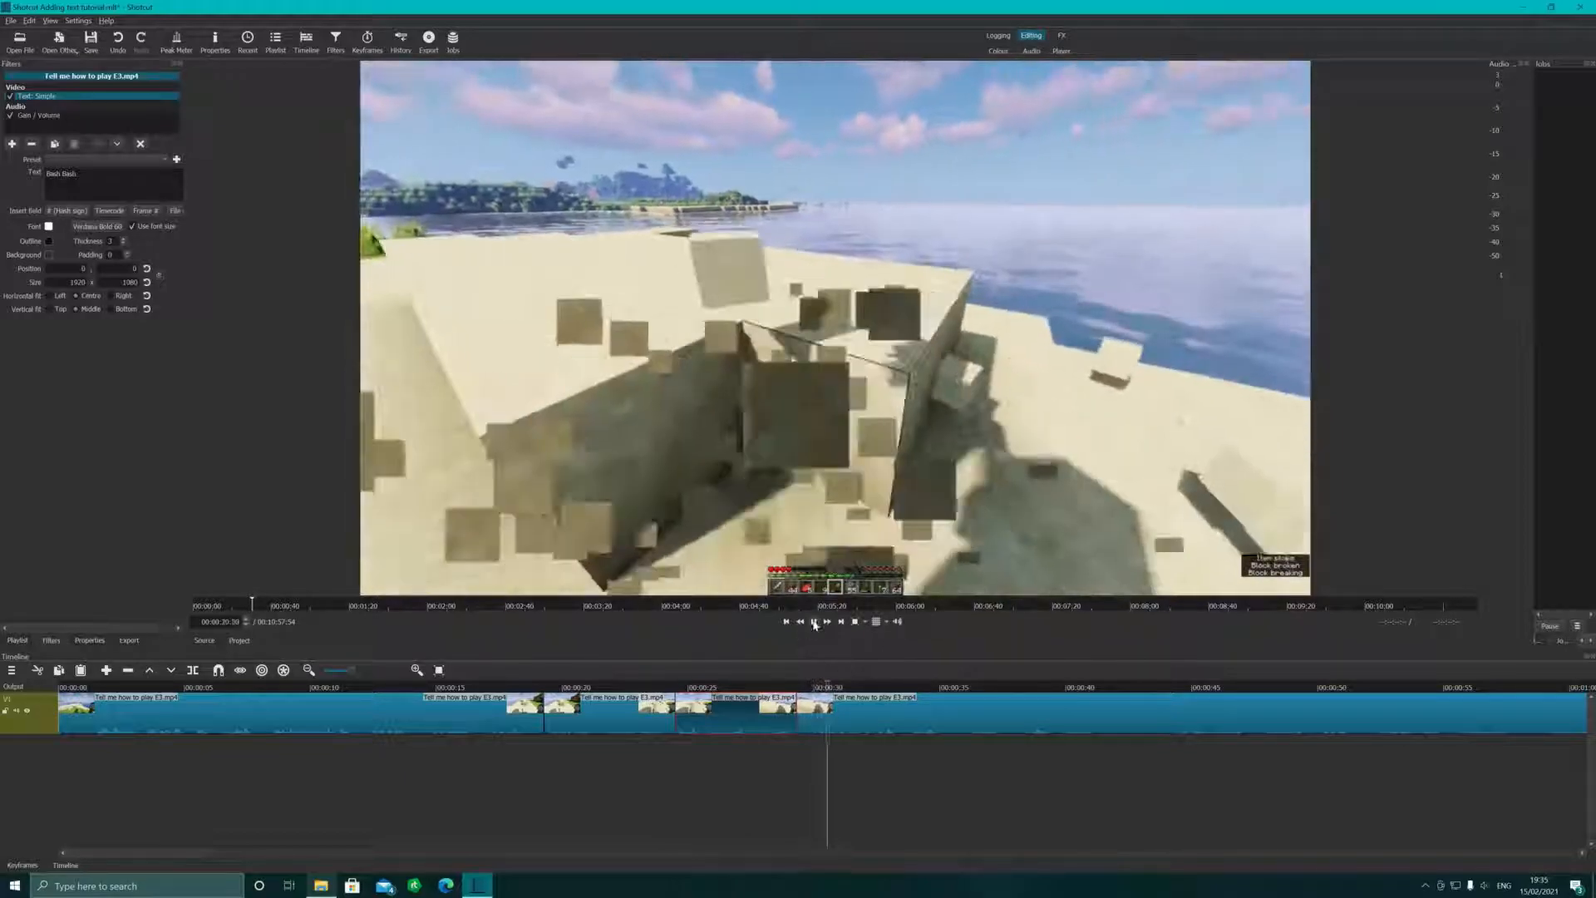
click(1027, 705)
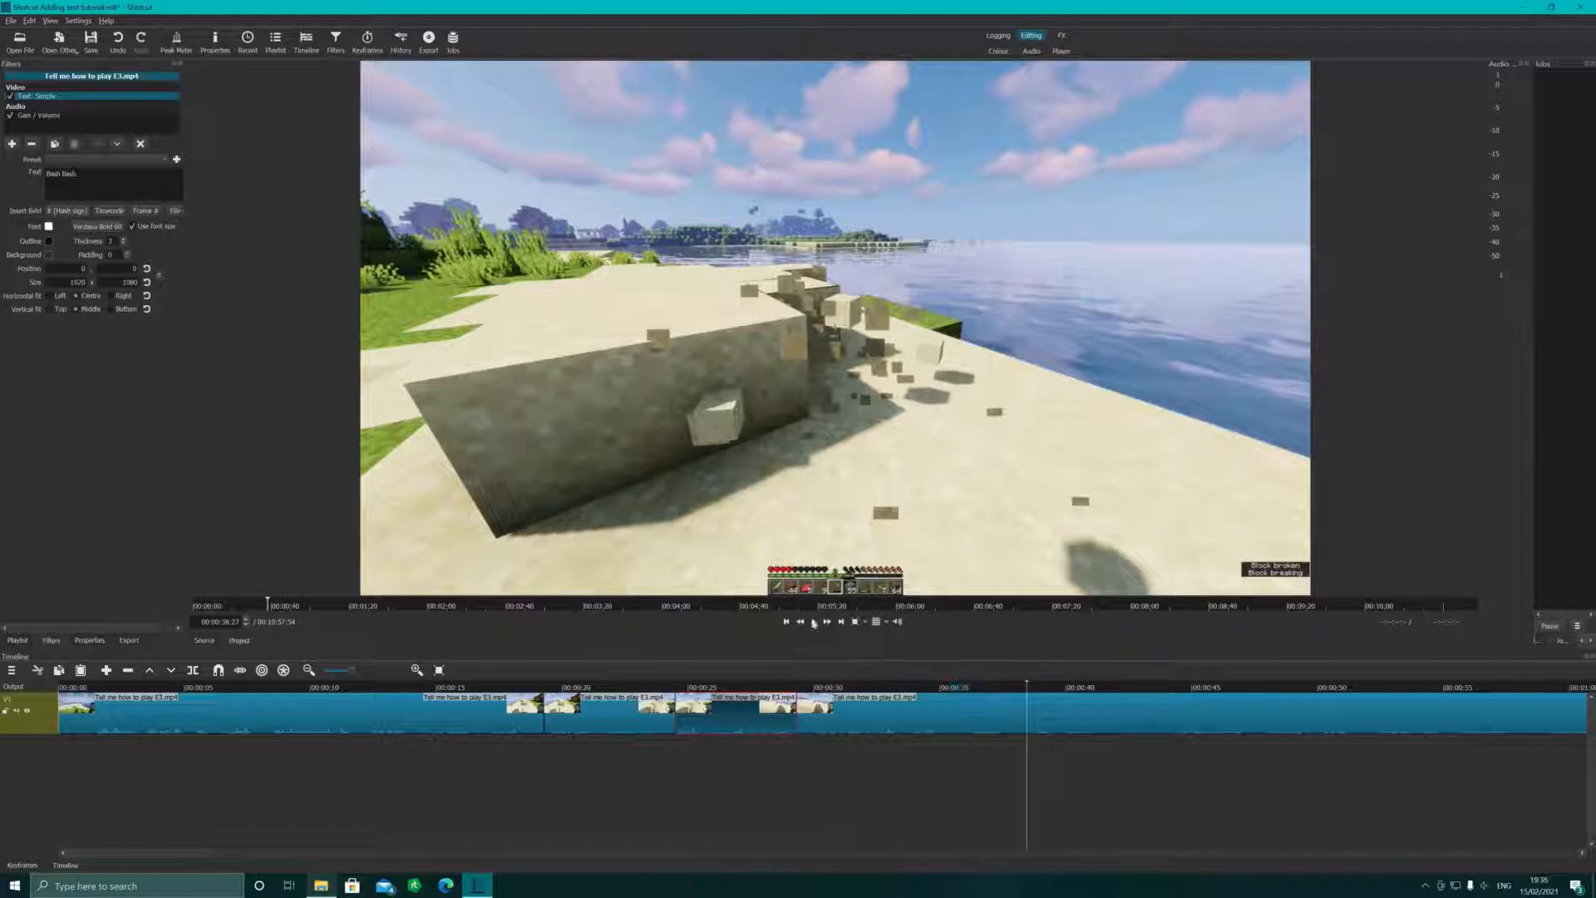
click(813, 622)
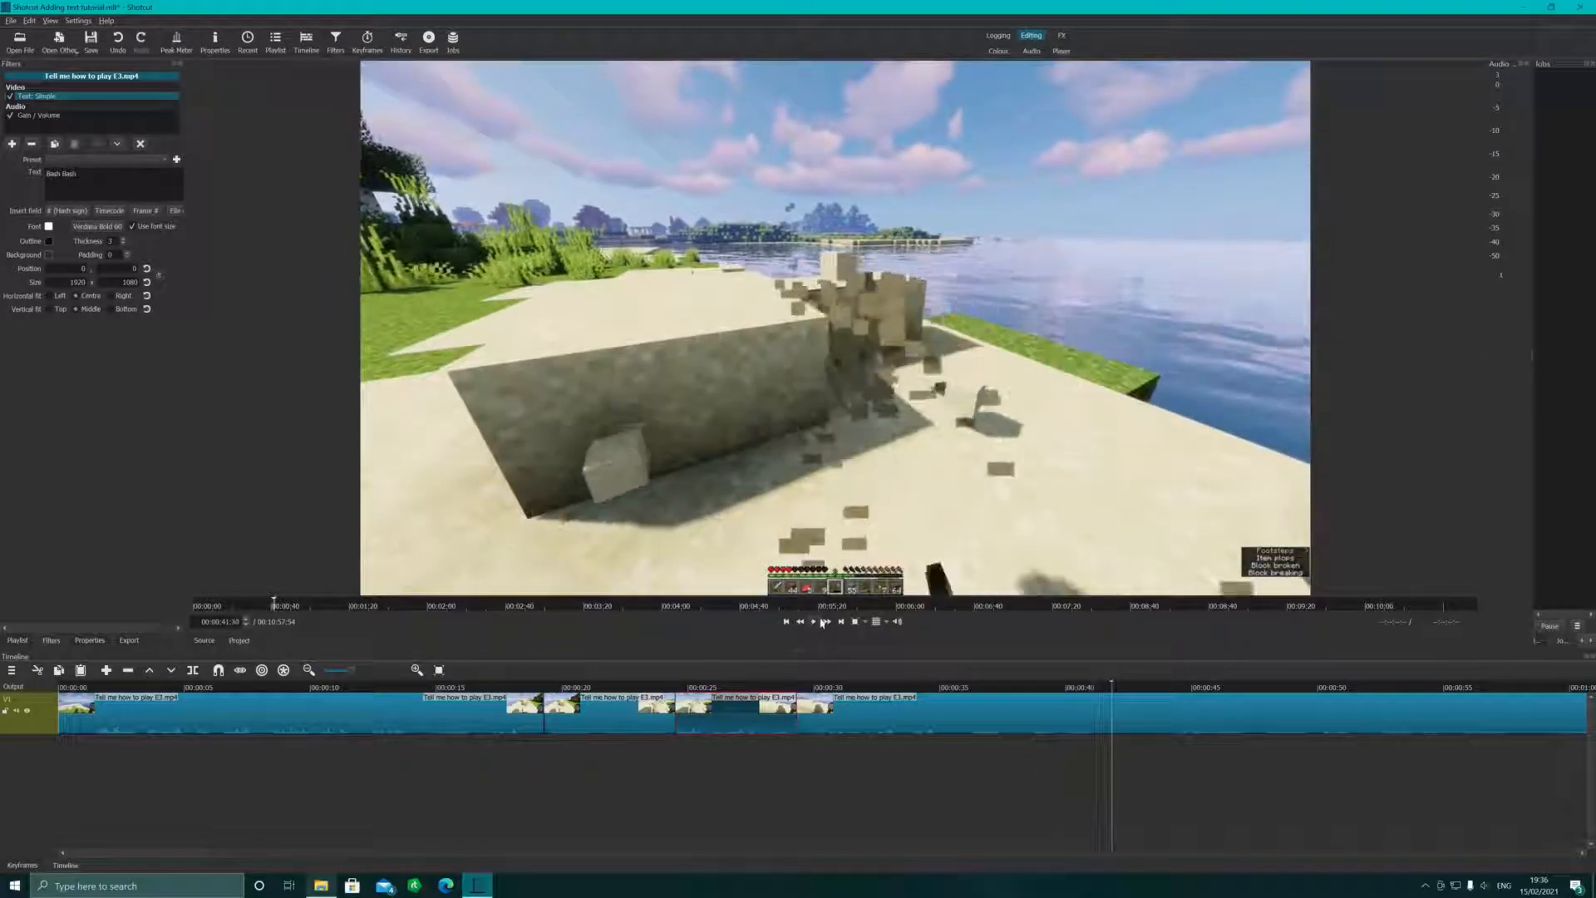
click(814, 623)
Split the last clip at 00:00:39:46 and at 00:00:41:40 to isolate a short section.
click(1056, 688)
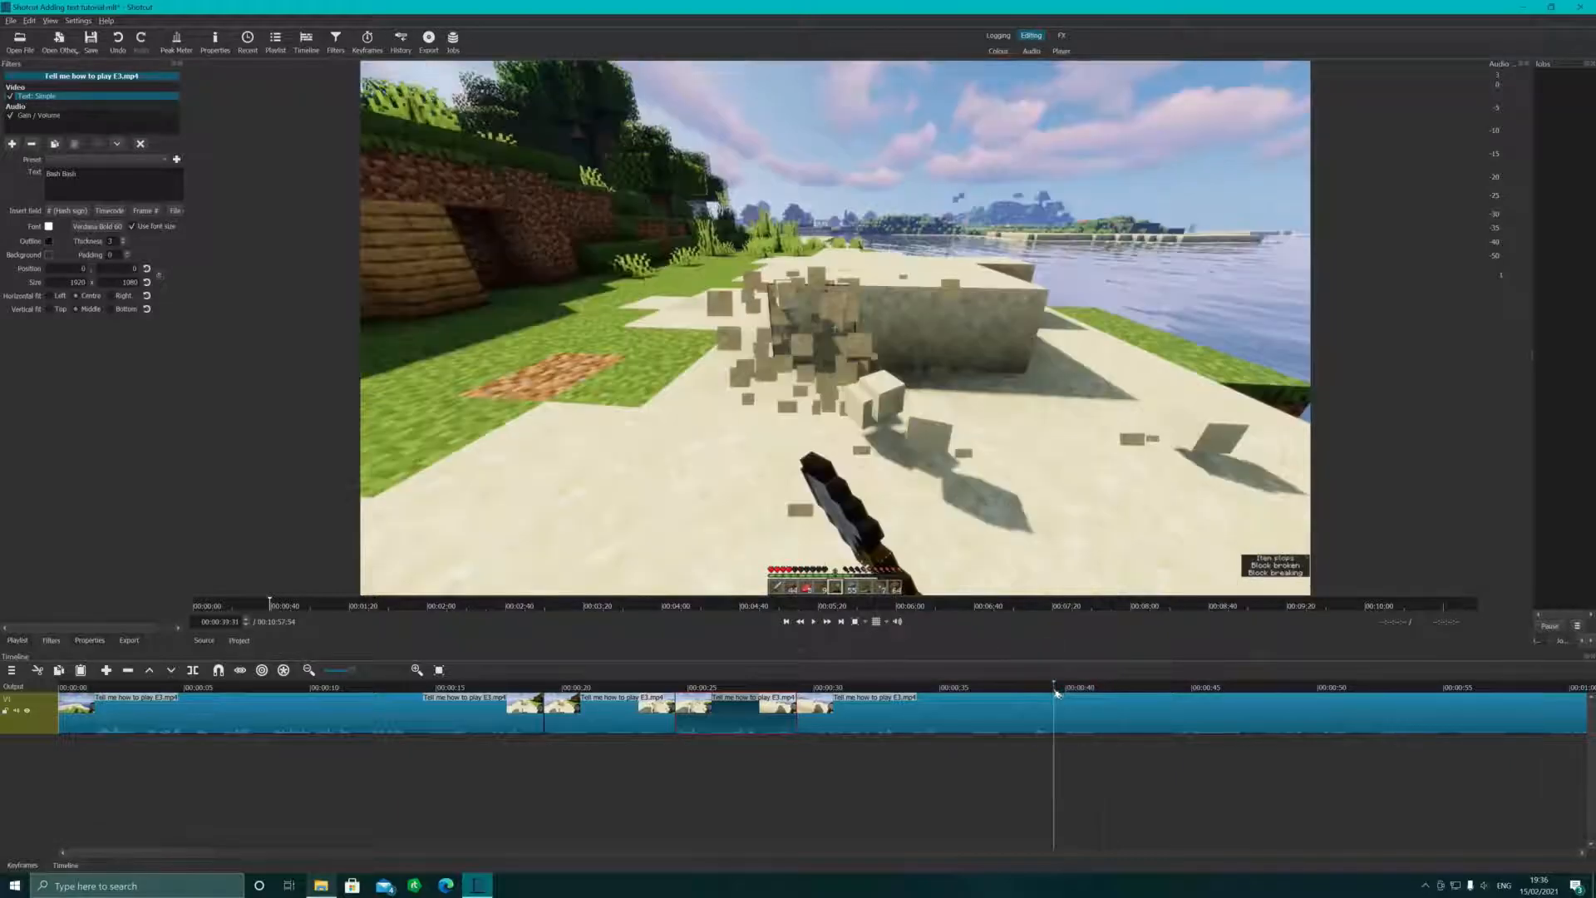
click(1061, 690)
right_click(1066, 713)
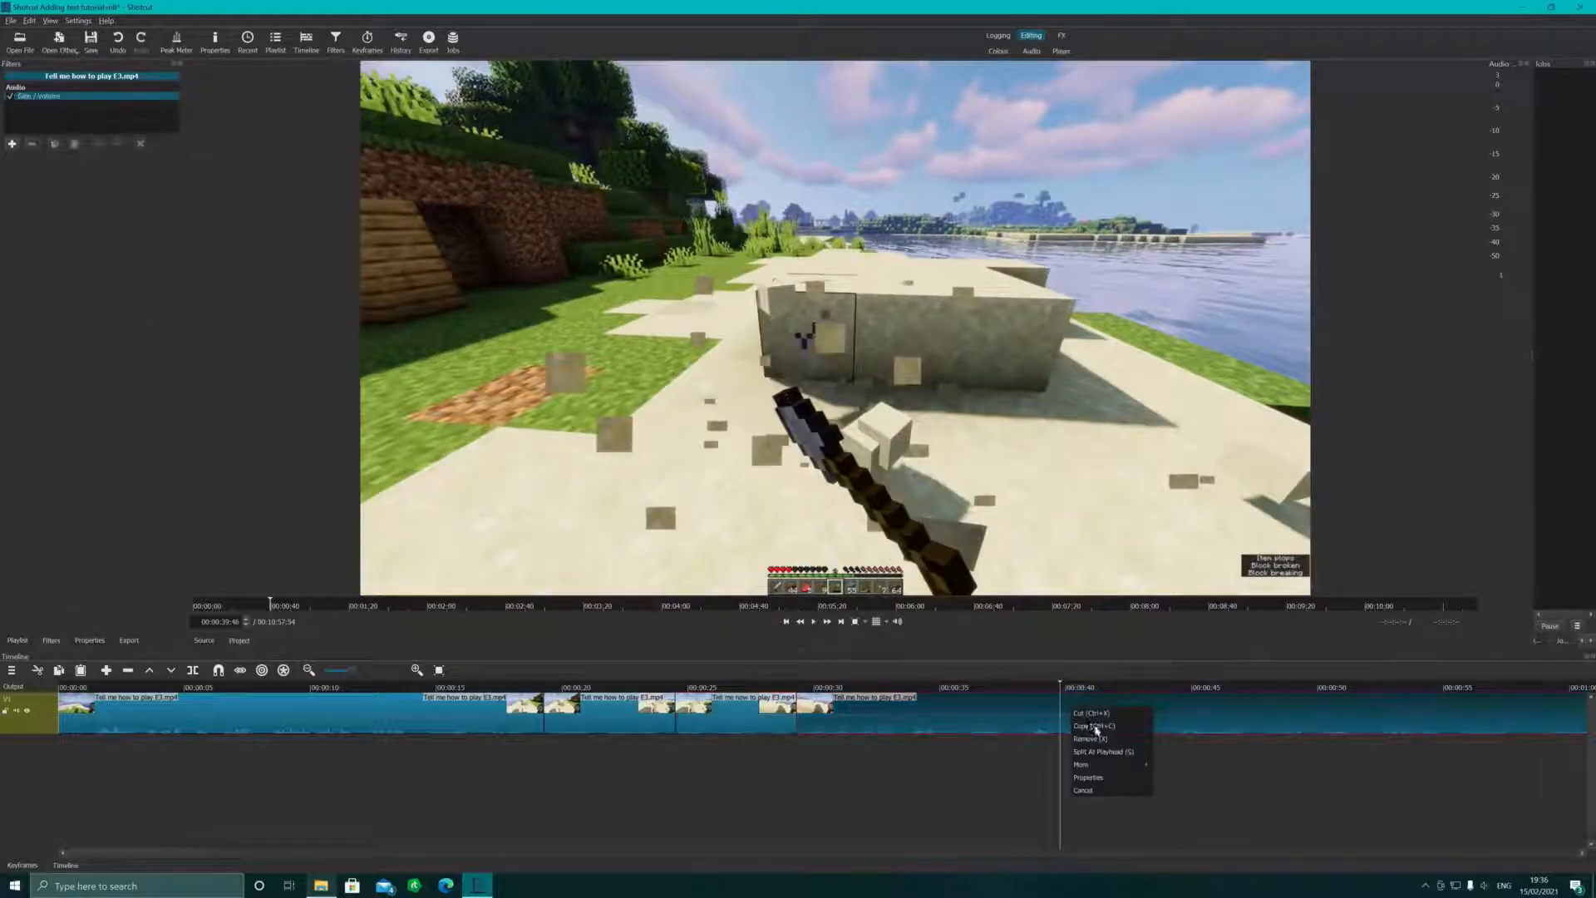
click(1106, 751)
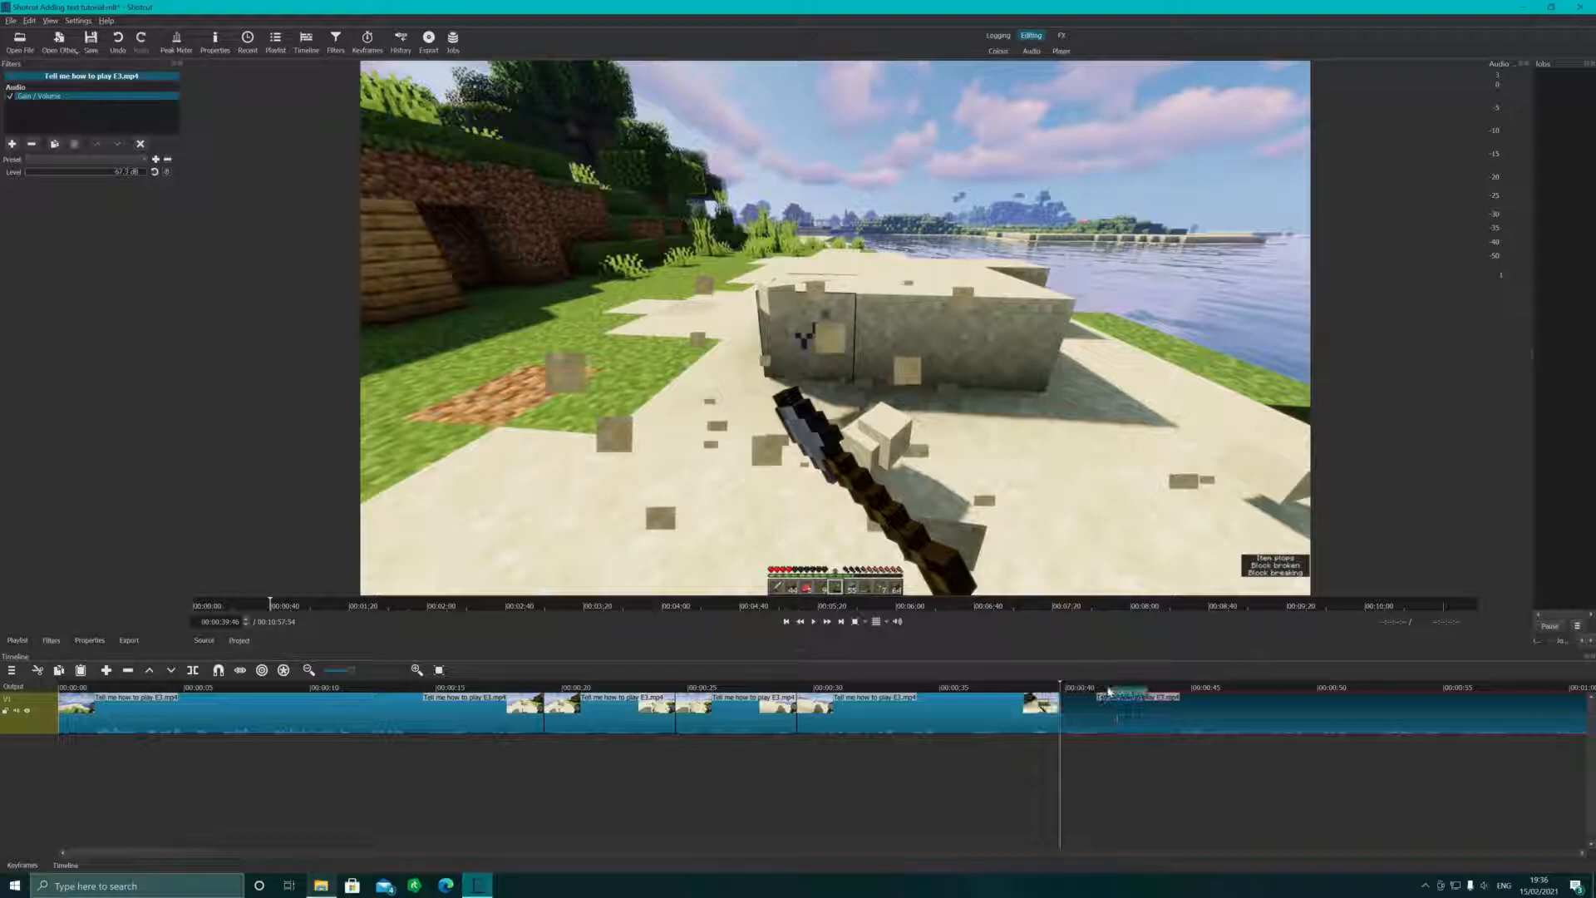
click(1107, 688)
right_click(1111, 722)
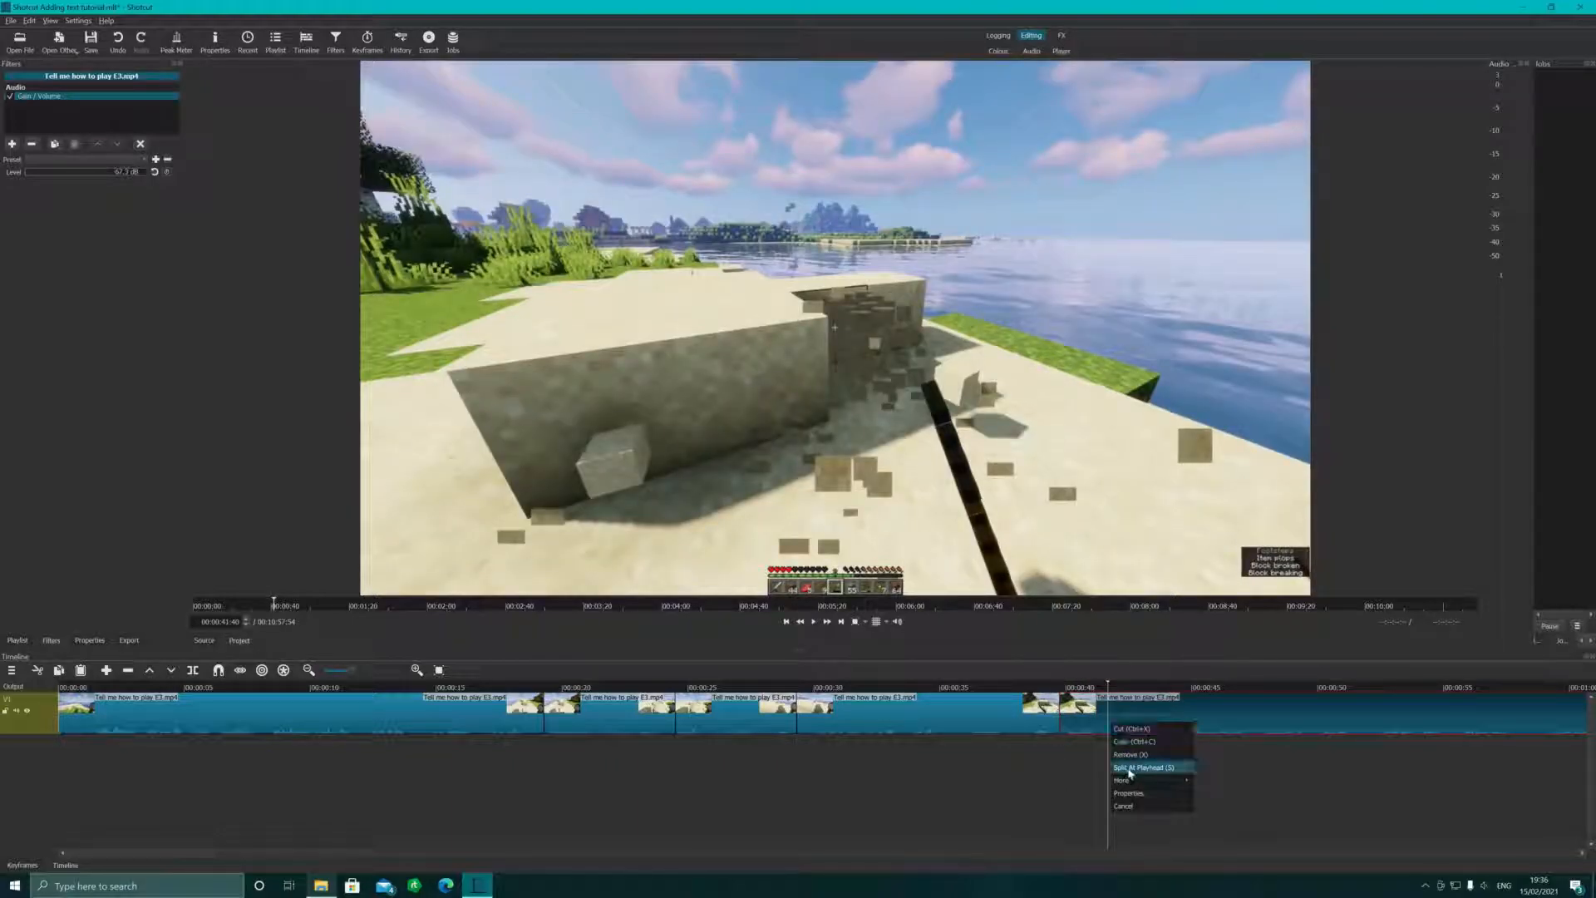
click(1130, 768)
Add a Text: Simple filter to the short section before 00:00:41:40 and set its text to "Continue Bashing".
click(1090, 724)
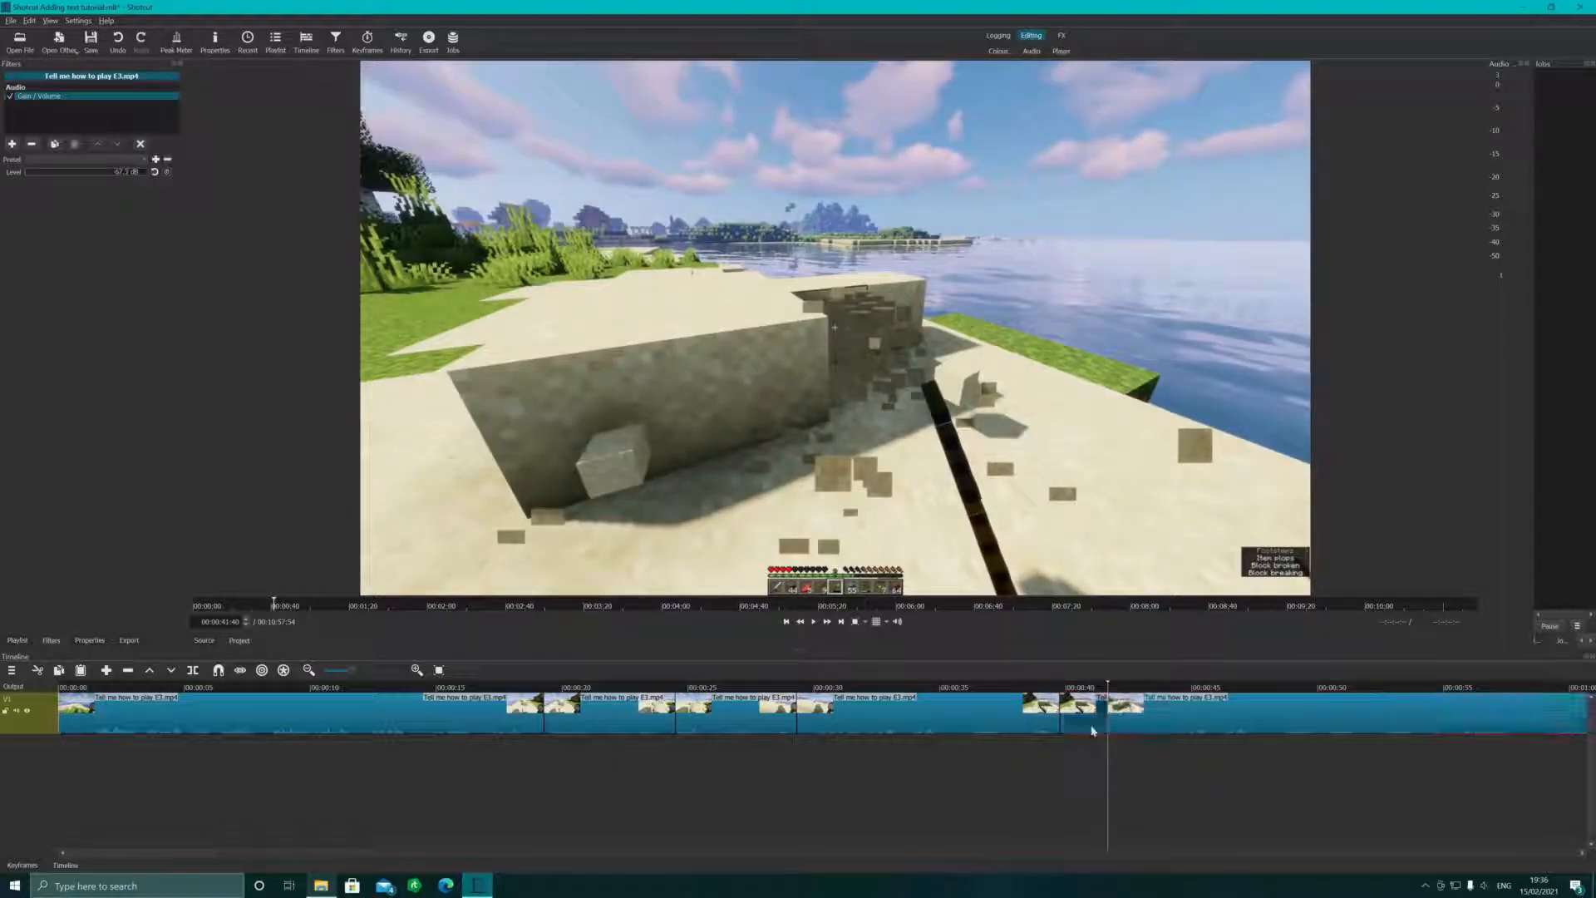
click(11, 145)
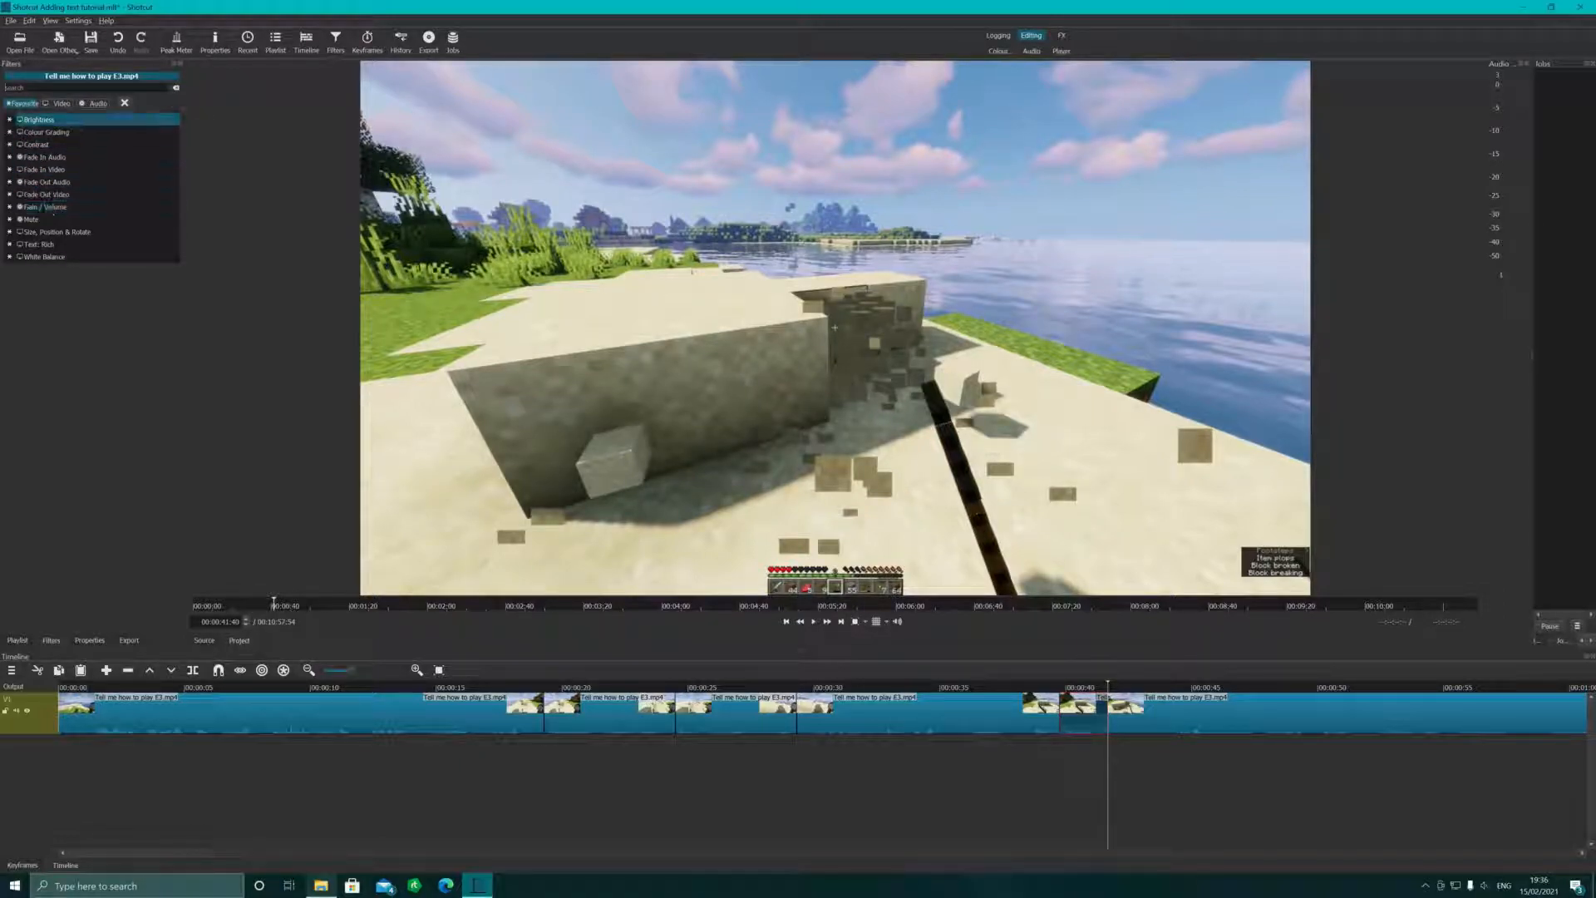
text(ri)
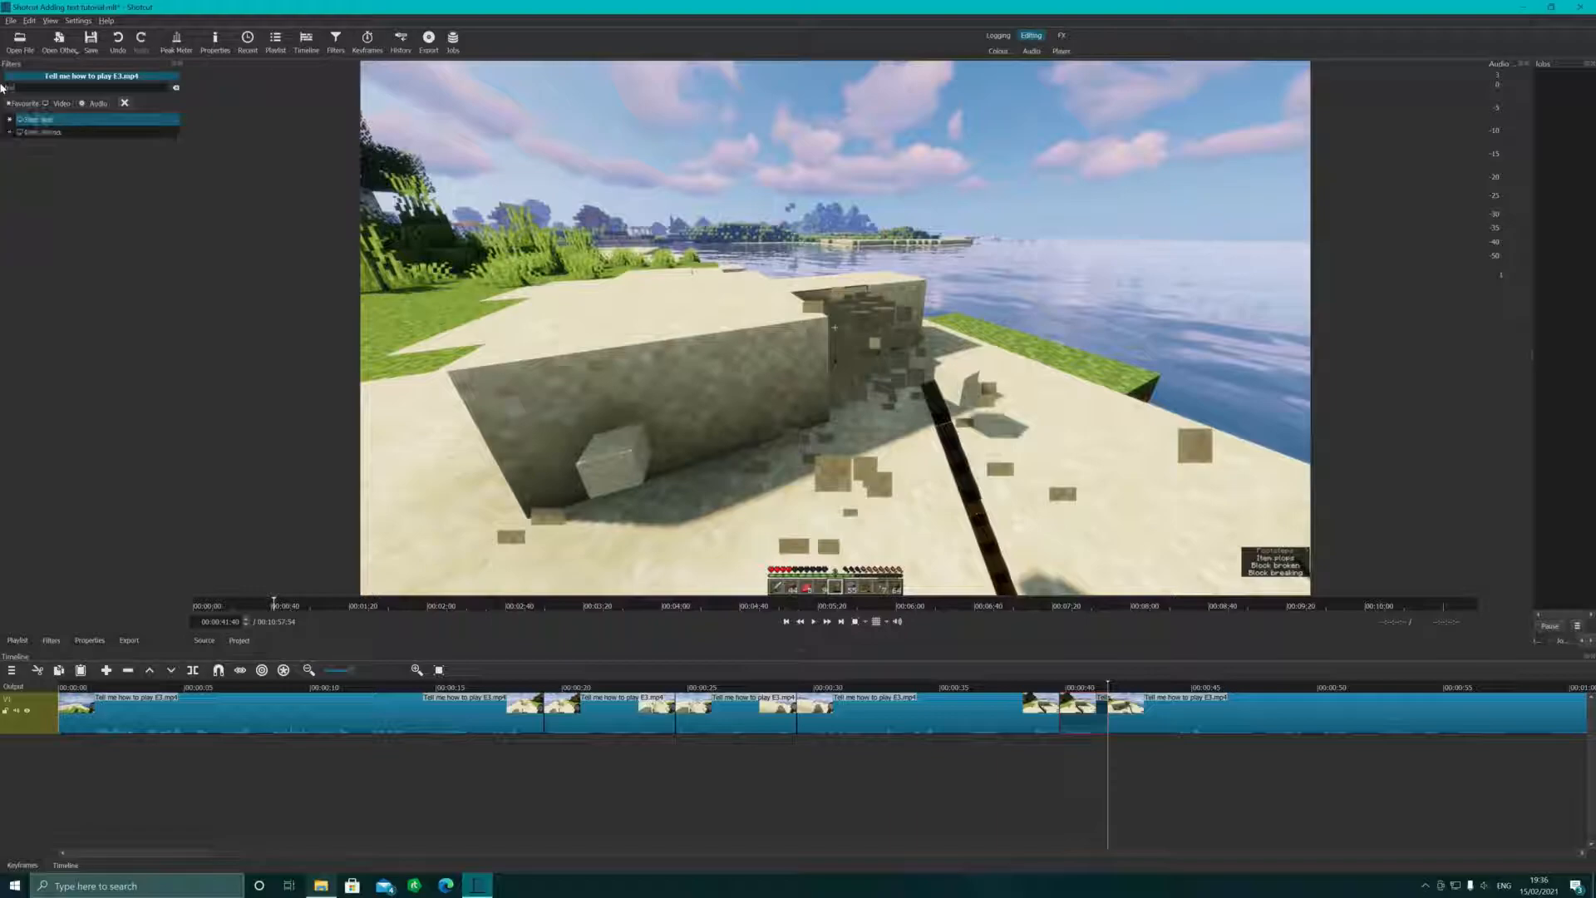
click(55, 133)
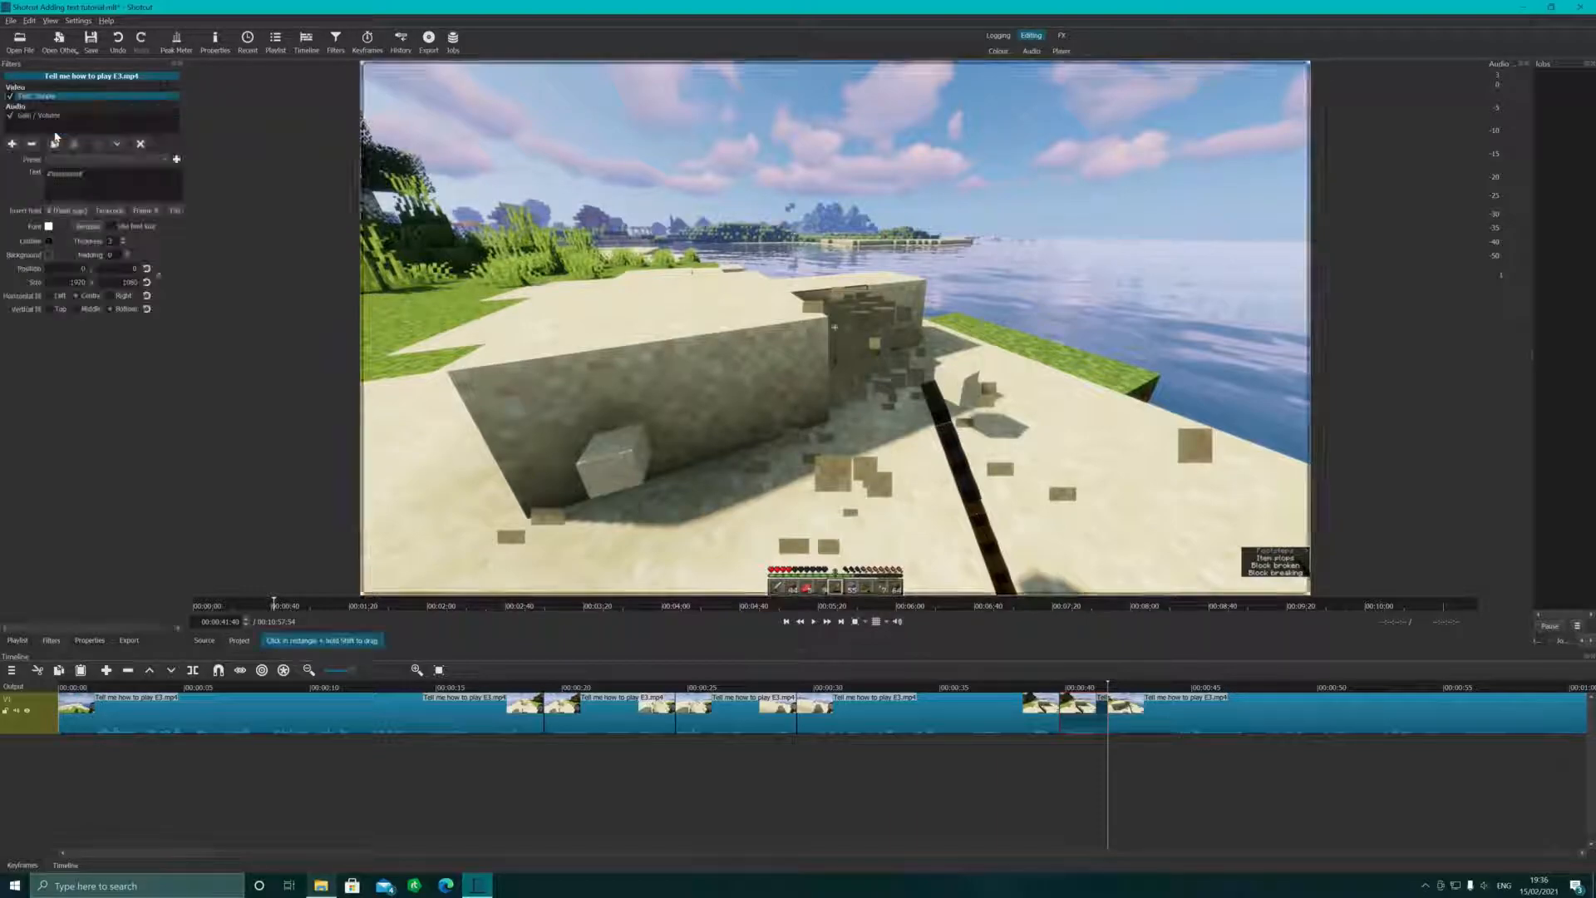
drag(85, 174, 40, 177)
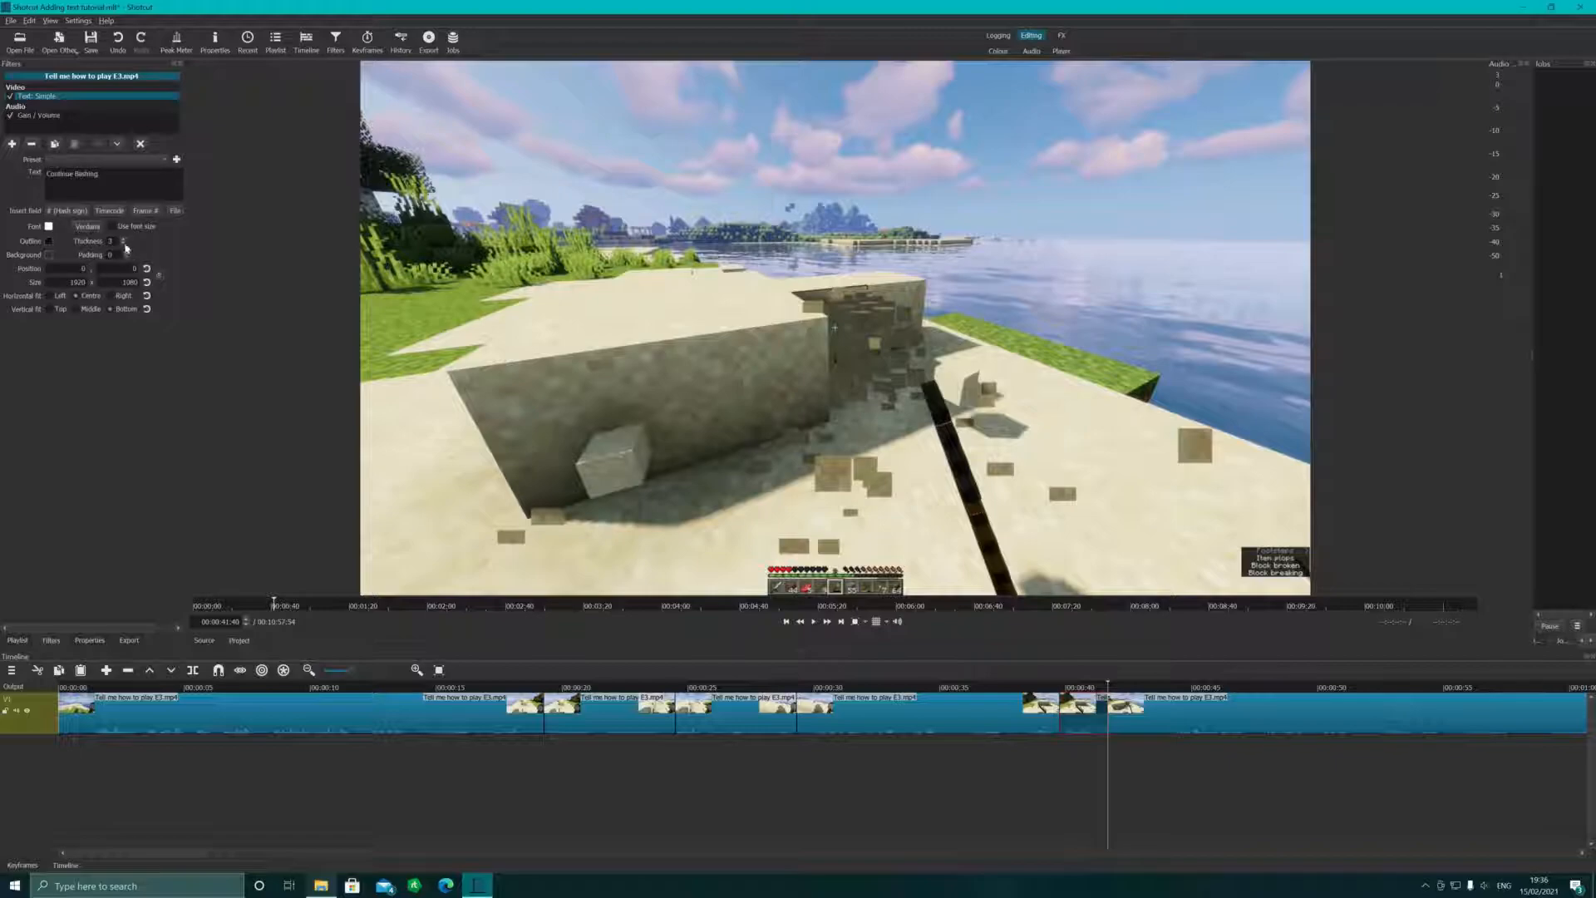
Enable the custom font size for the "Continue Bashing" caption, set Verdana Bold, size 60, and change its vertical fit to Middle.
click(113, 226)
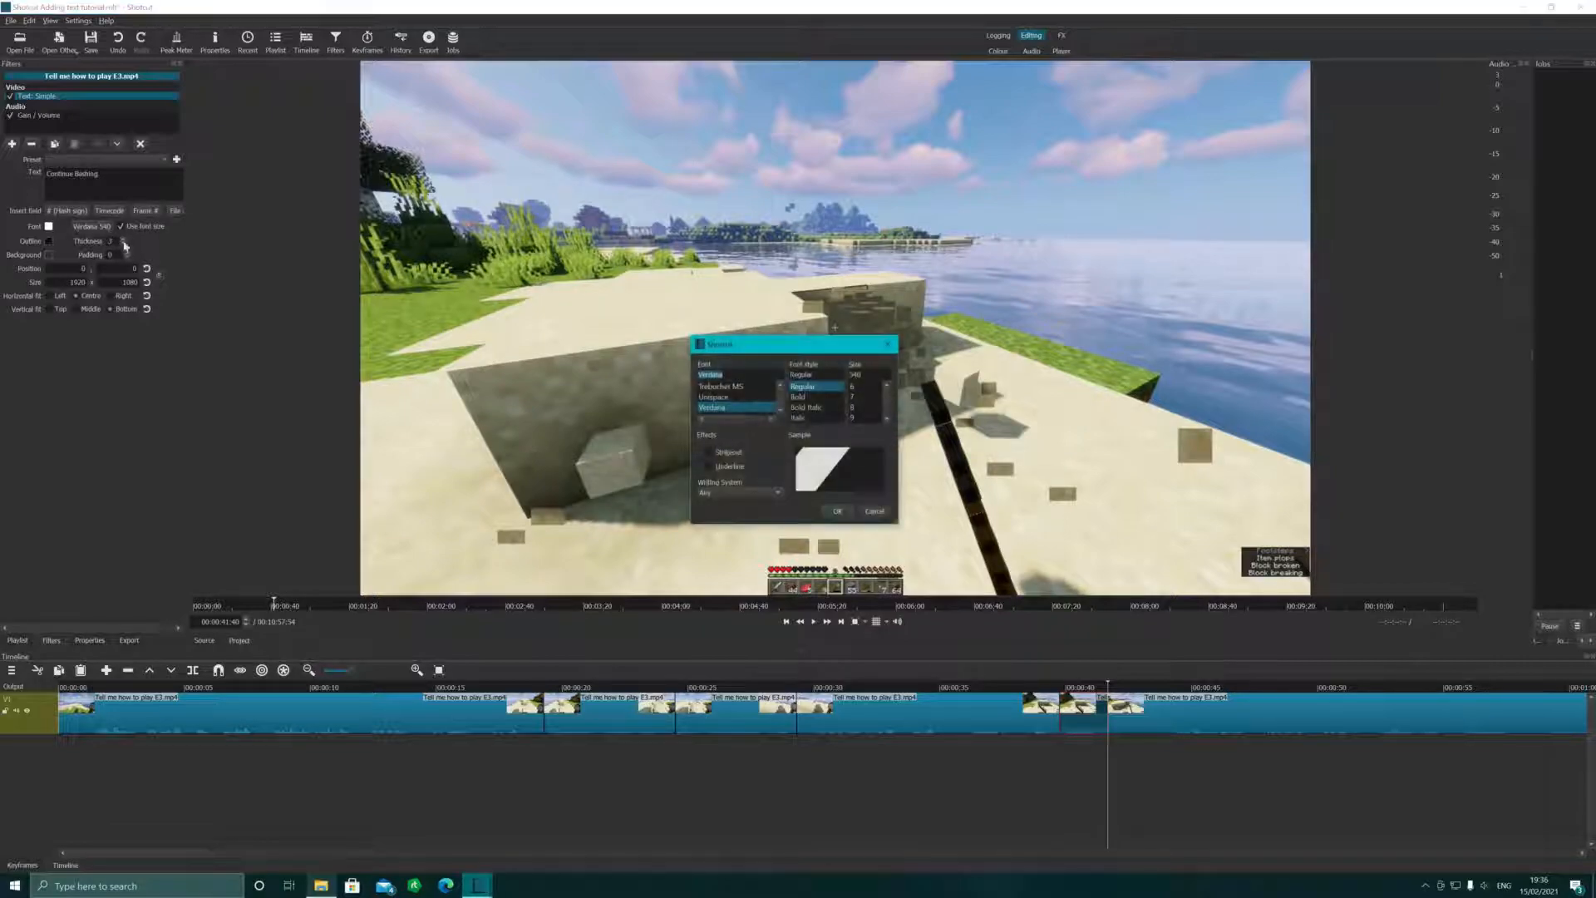
click(818, 397)
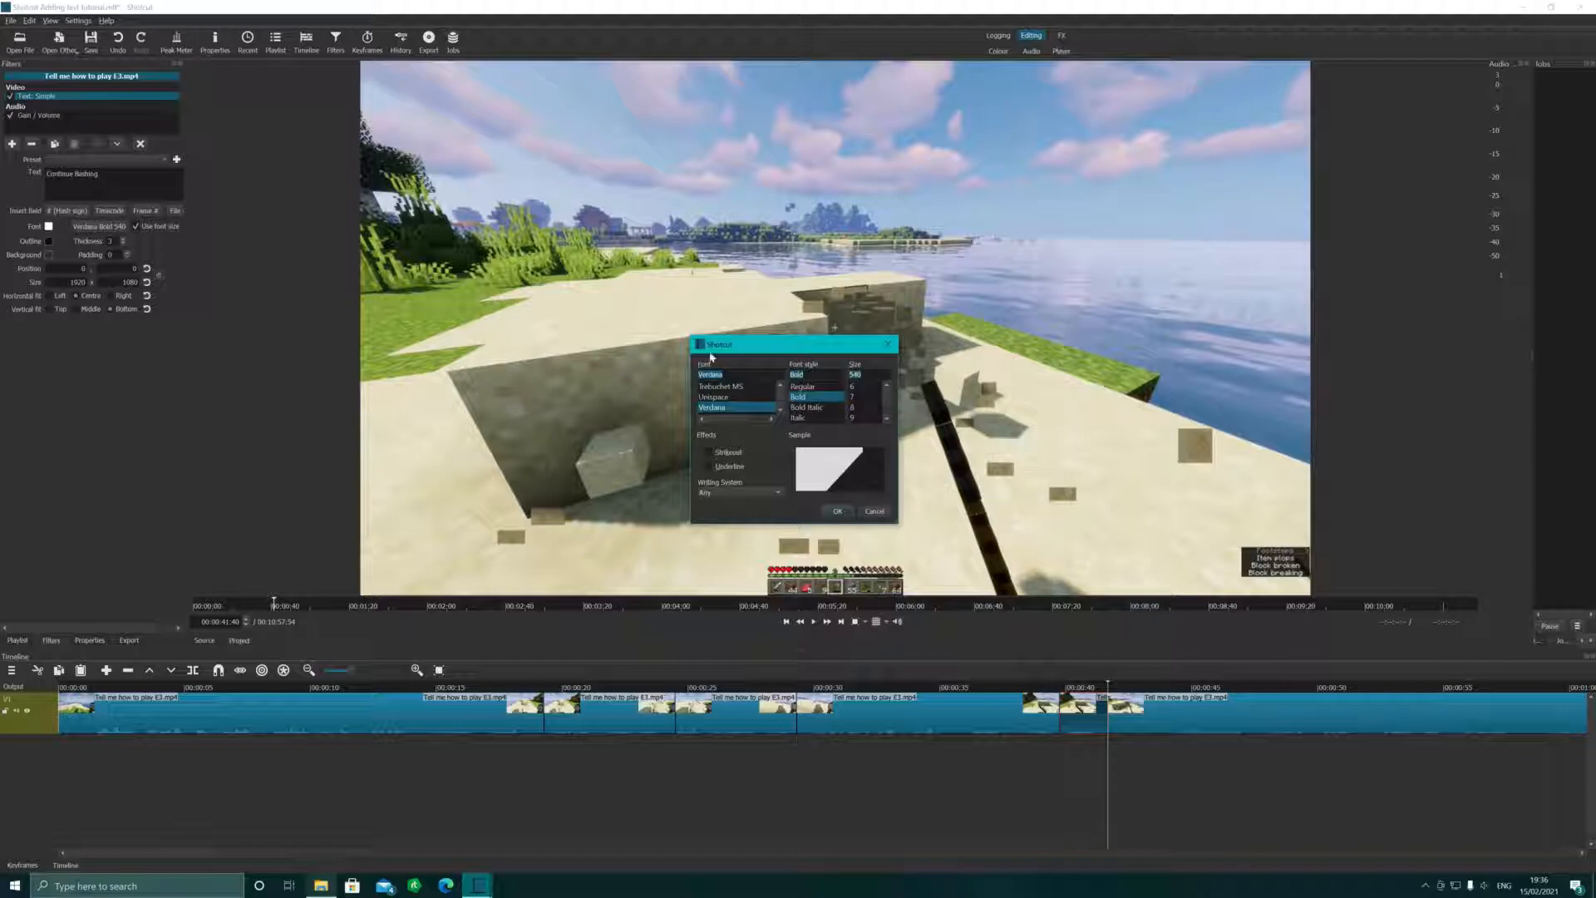
text(59)
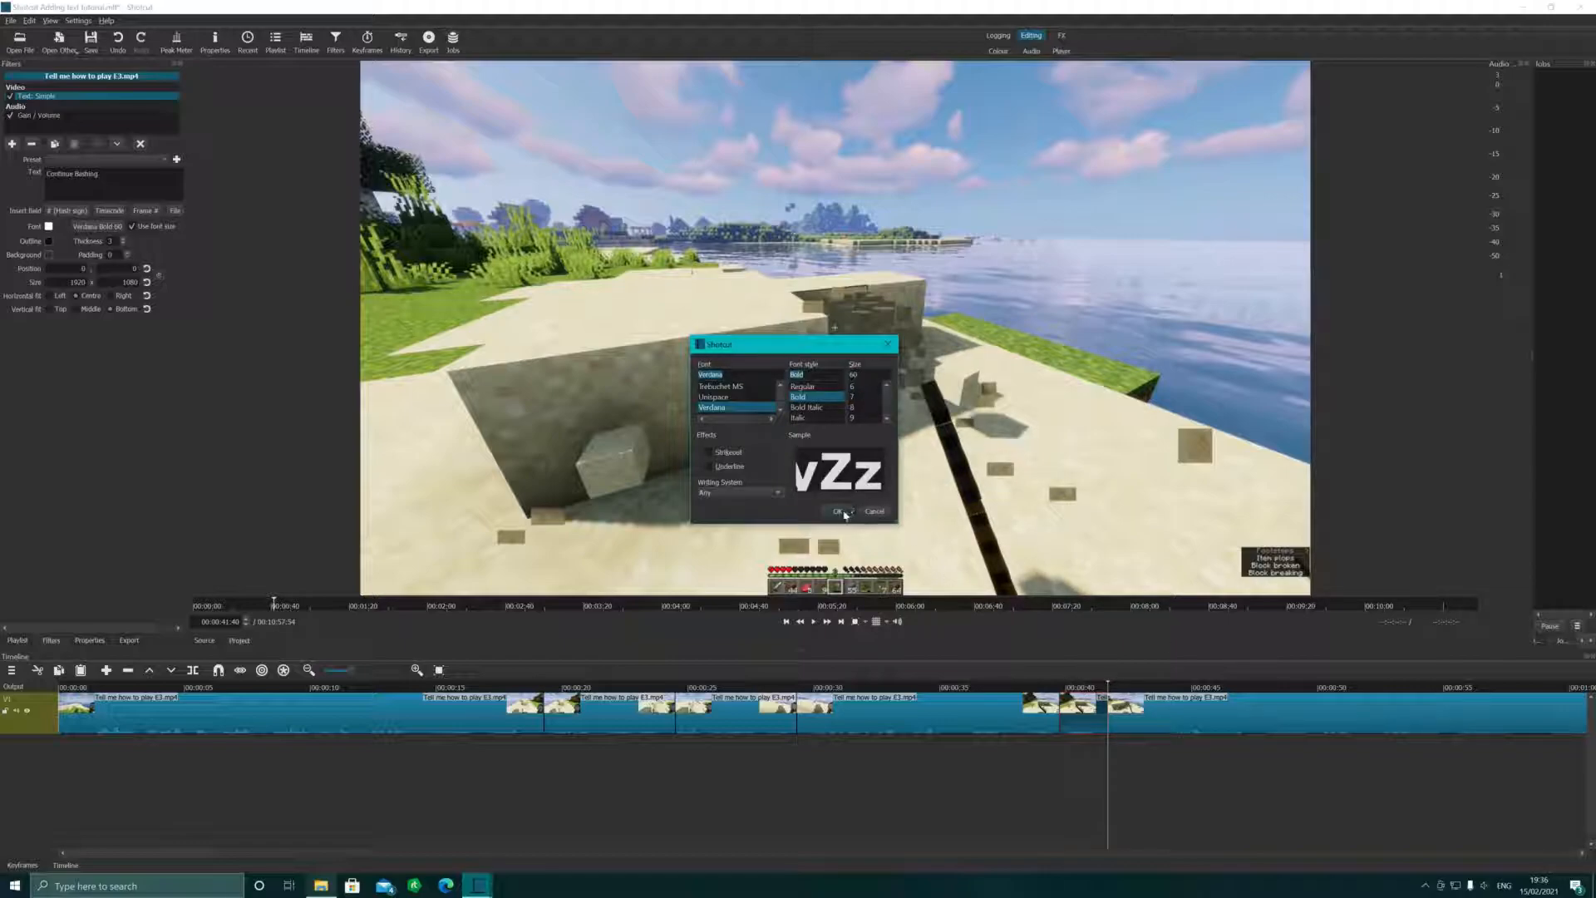
click(838, 512)
click(1081, 687)
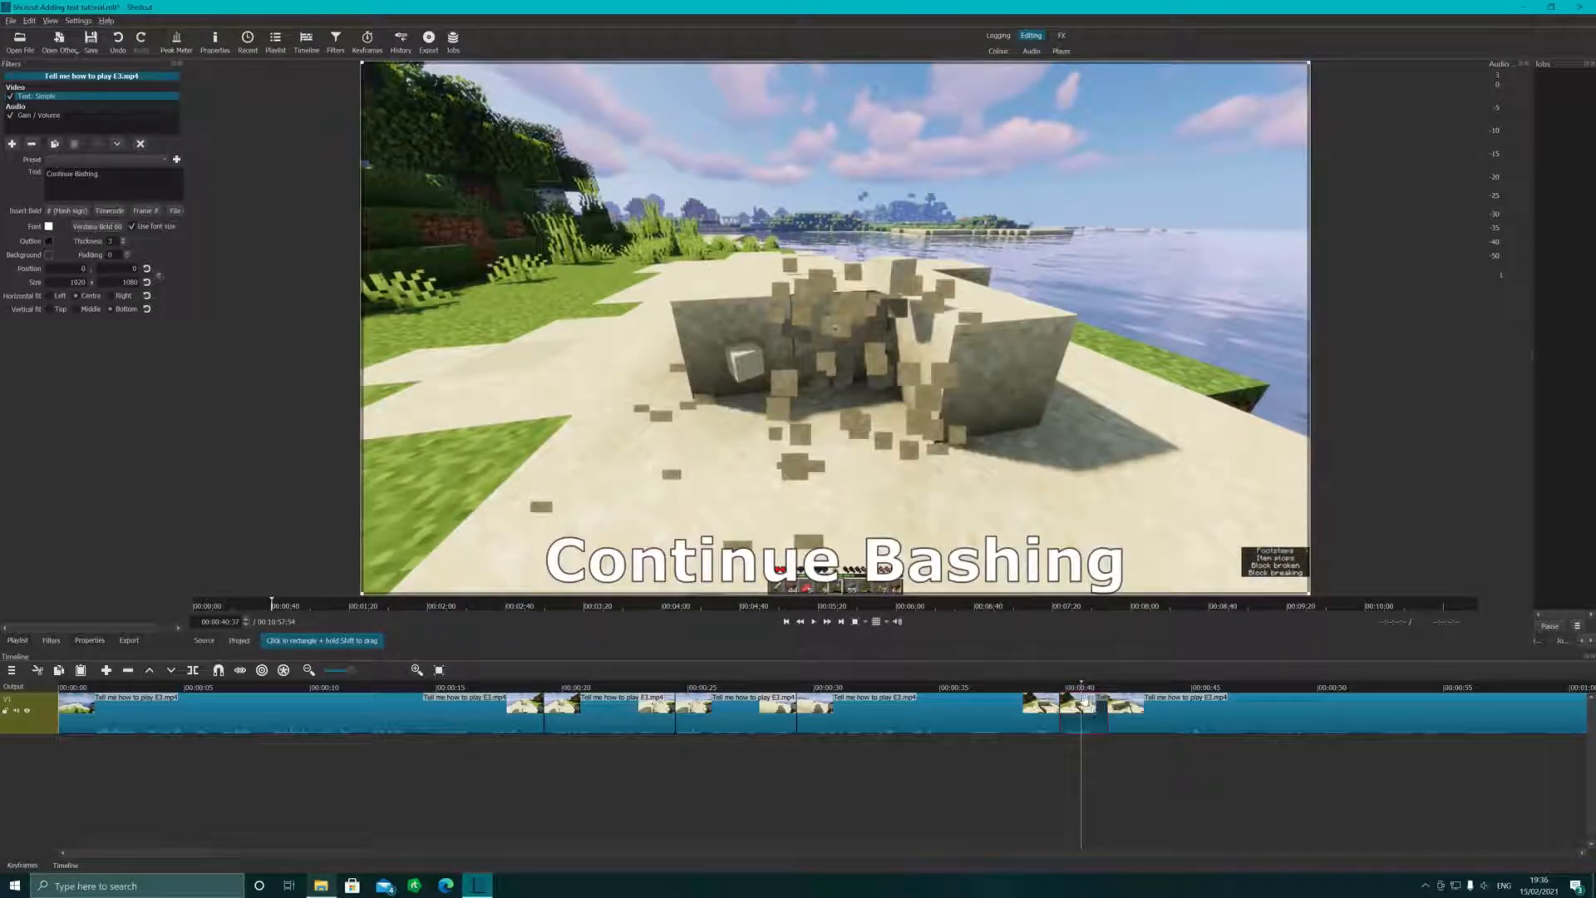
click(77, 311)
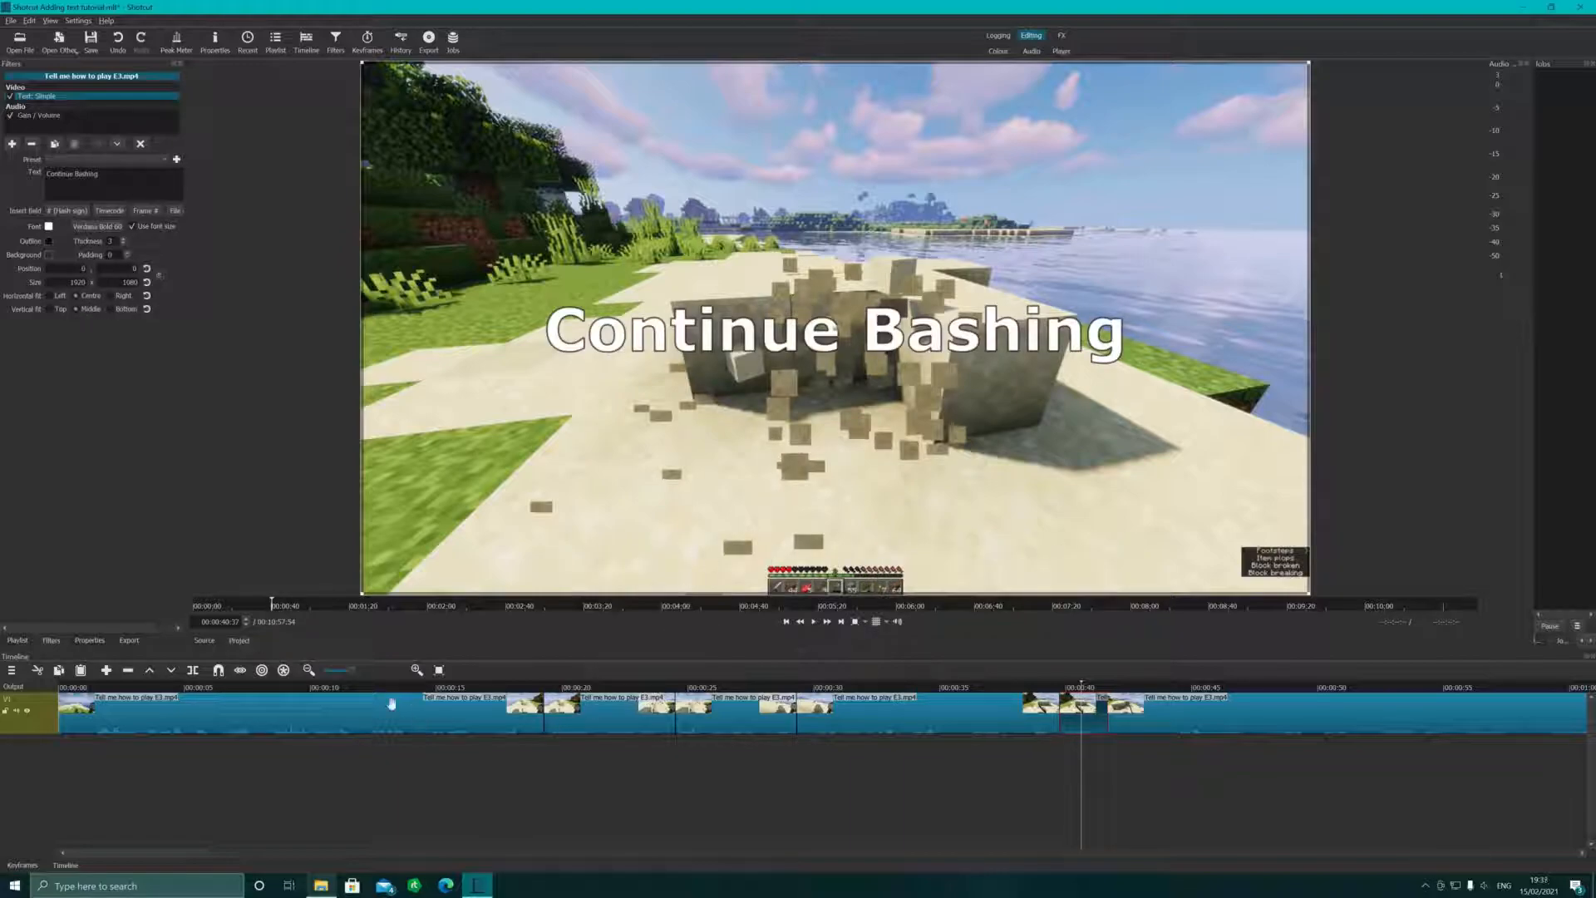
Play back the timeline from about 14 seconds to review all the captioned sections.
click(429, 688)
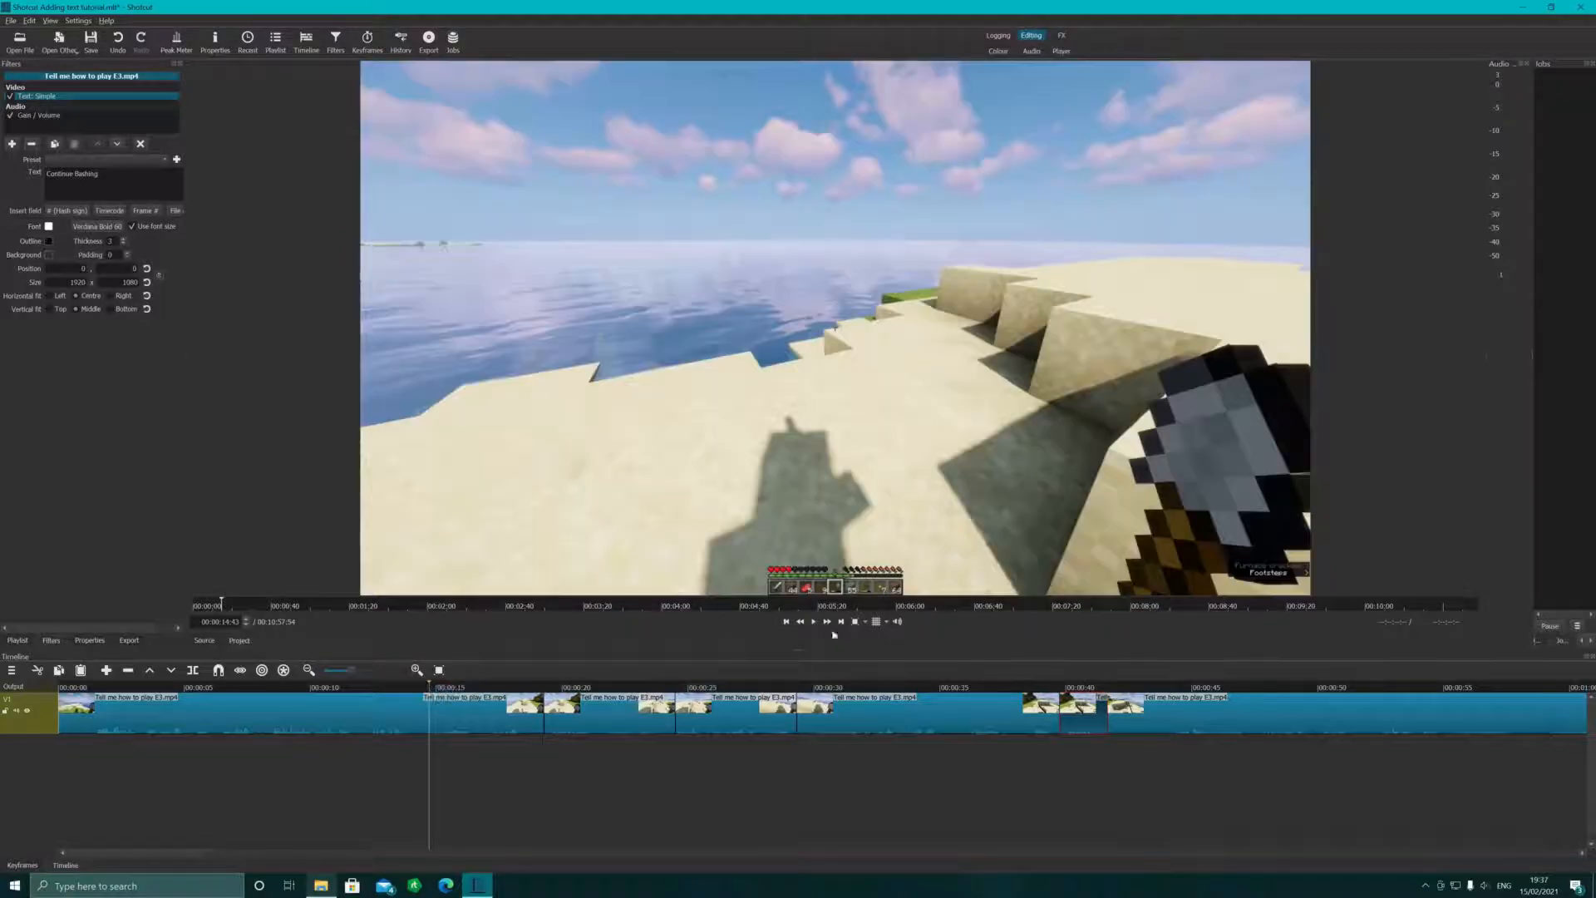
click(812, 623)
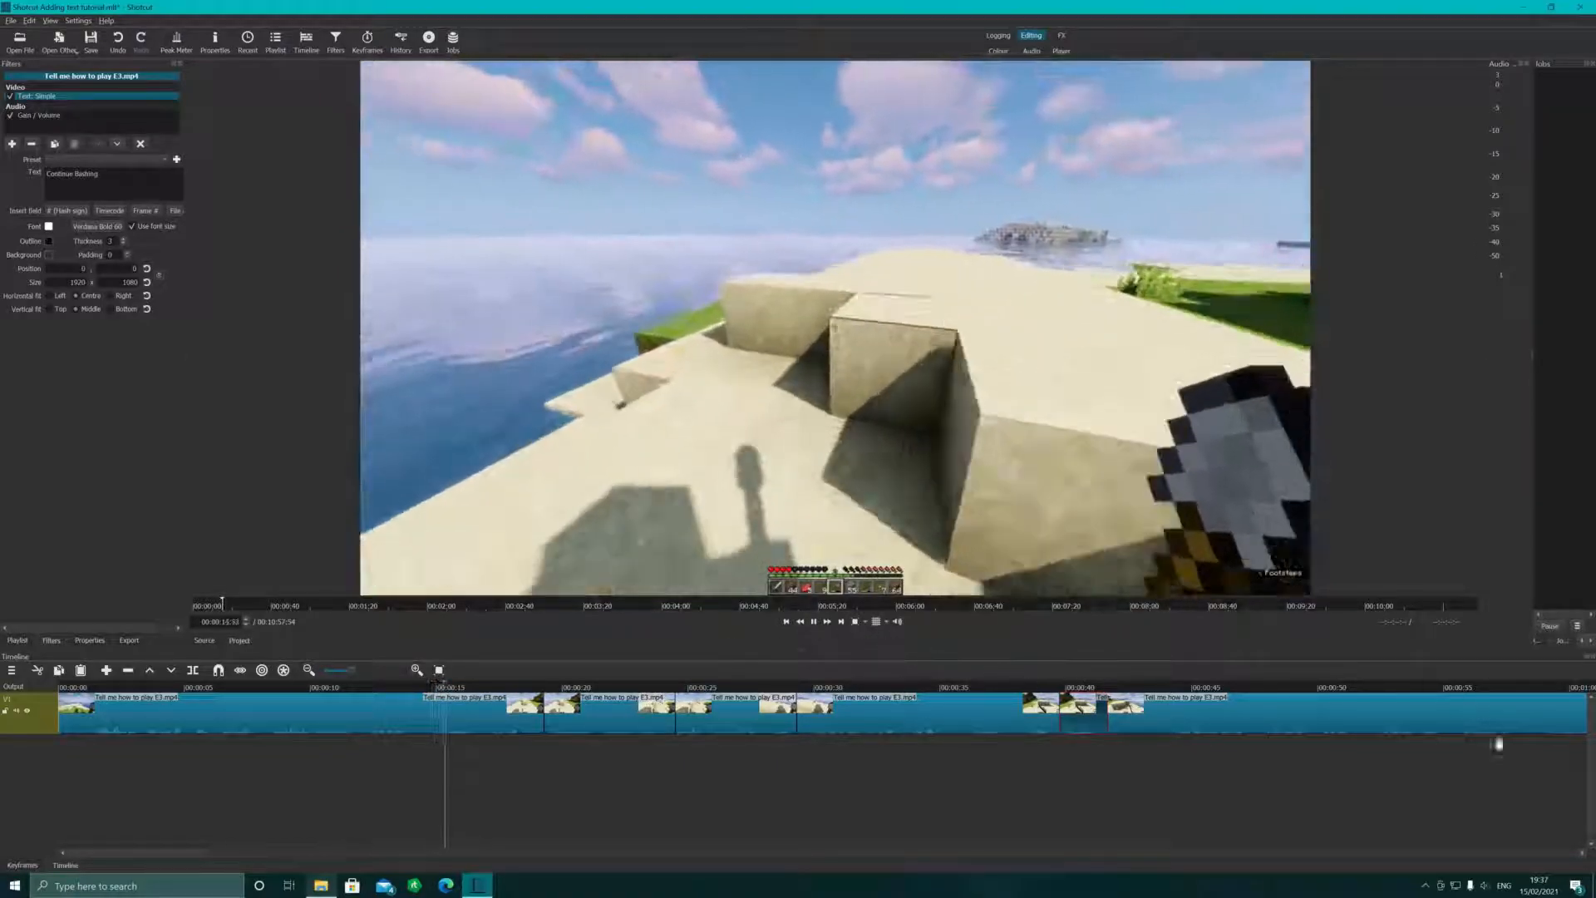